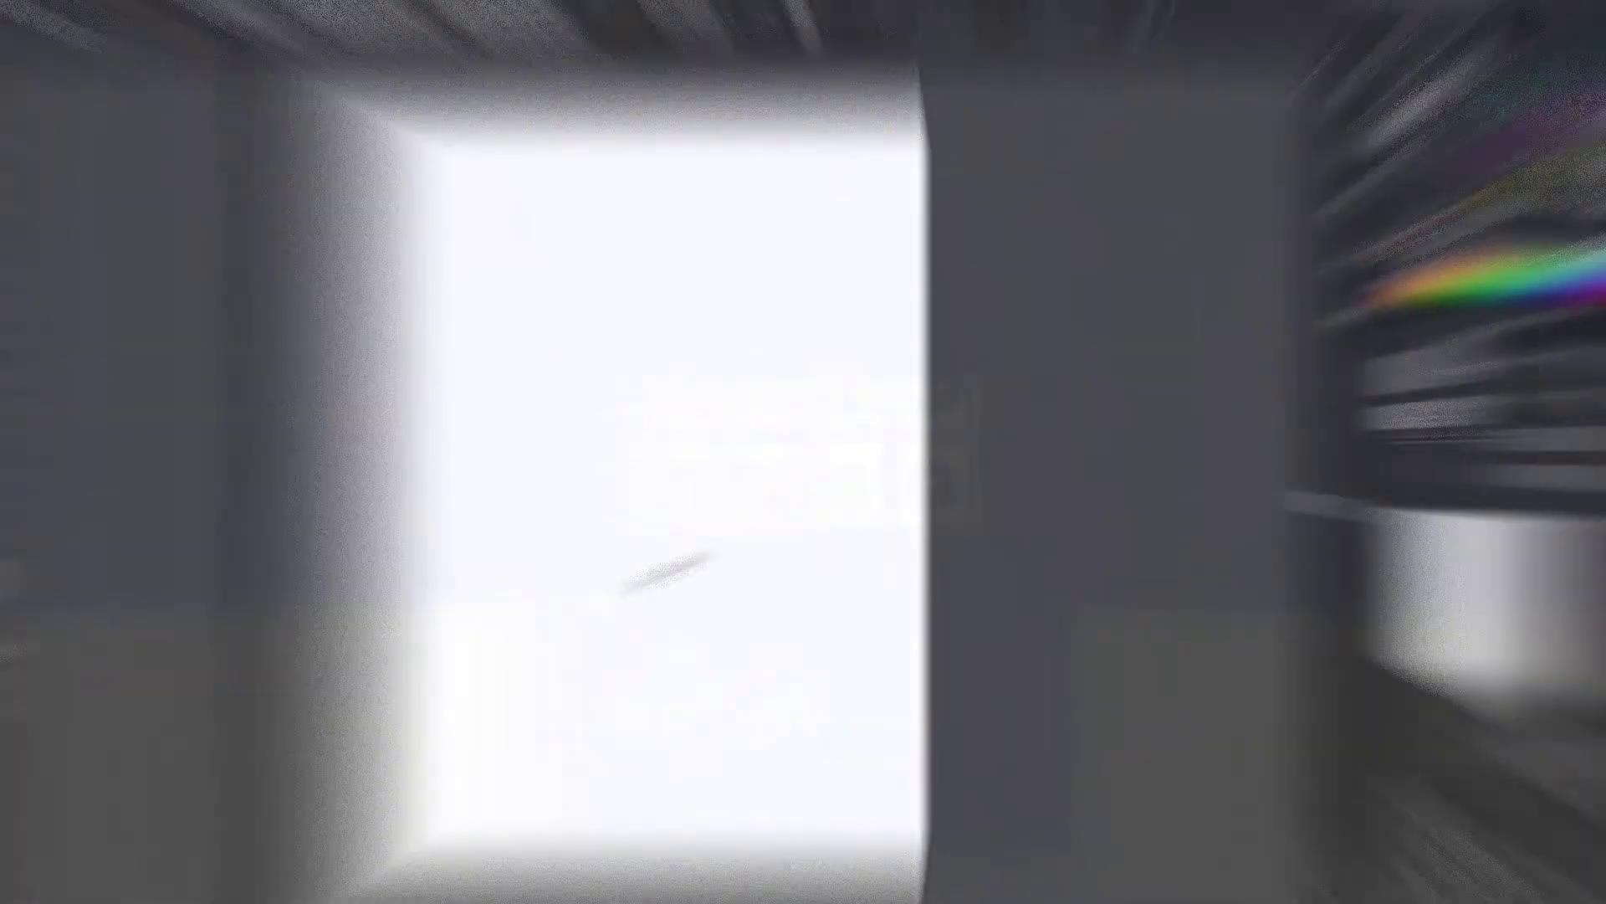
Draw a tall rectangle with a black fill and no outline
key("m")
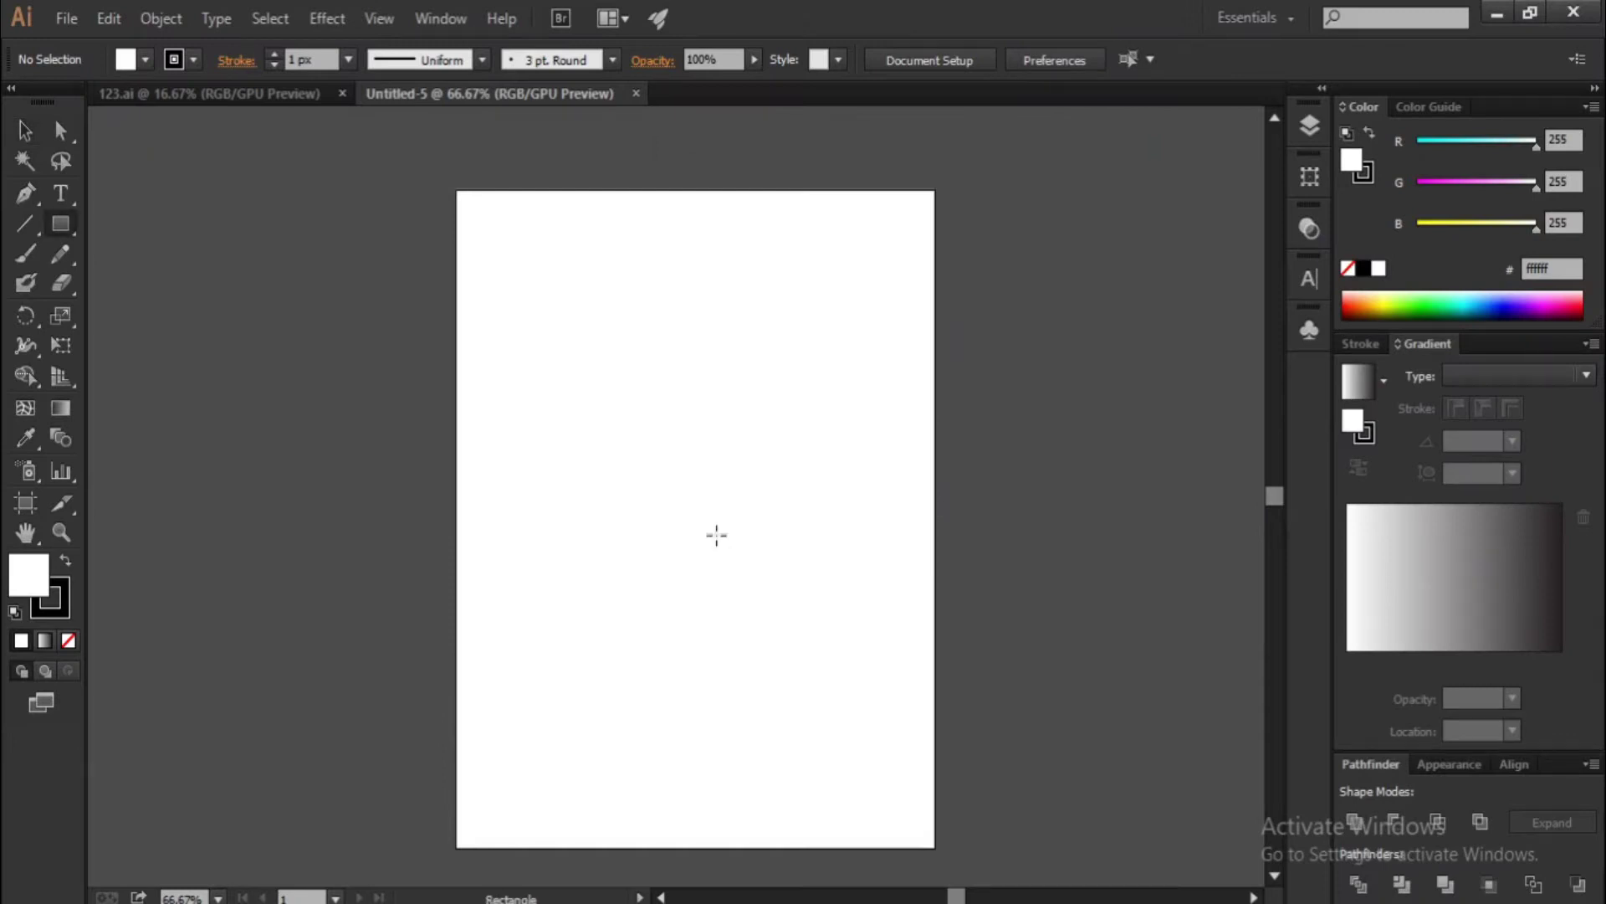
scroll(506, 449, "up", 1)
left_click_drag(482, 356, 577, 502)
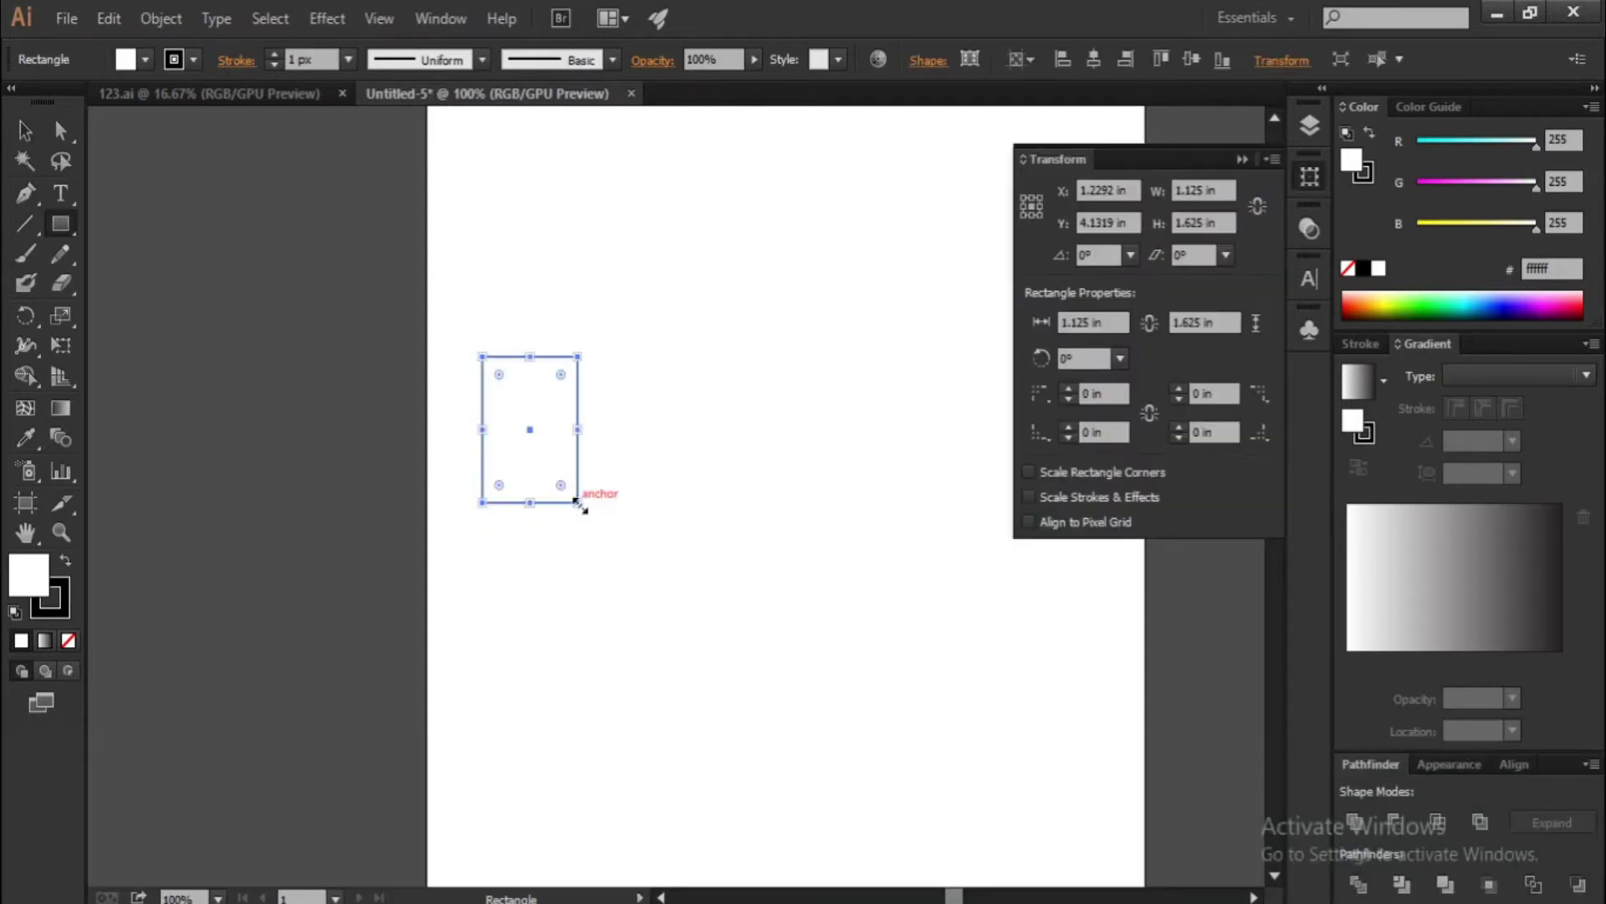
key("shift+x")
key("x")
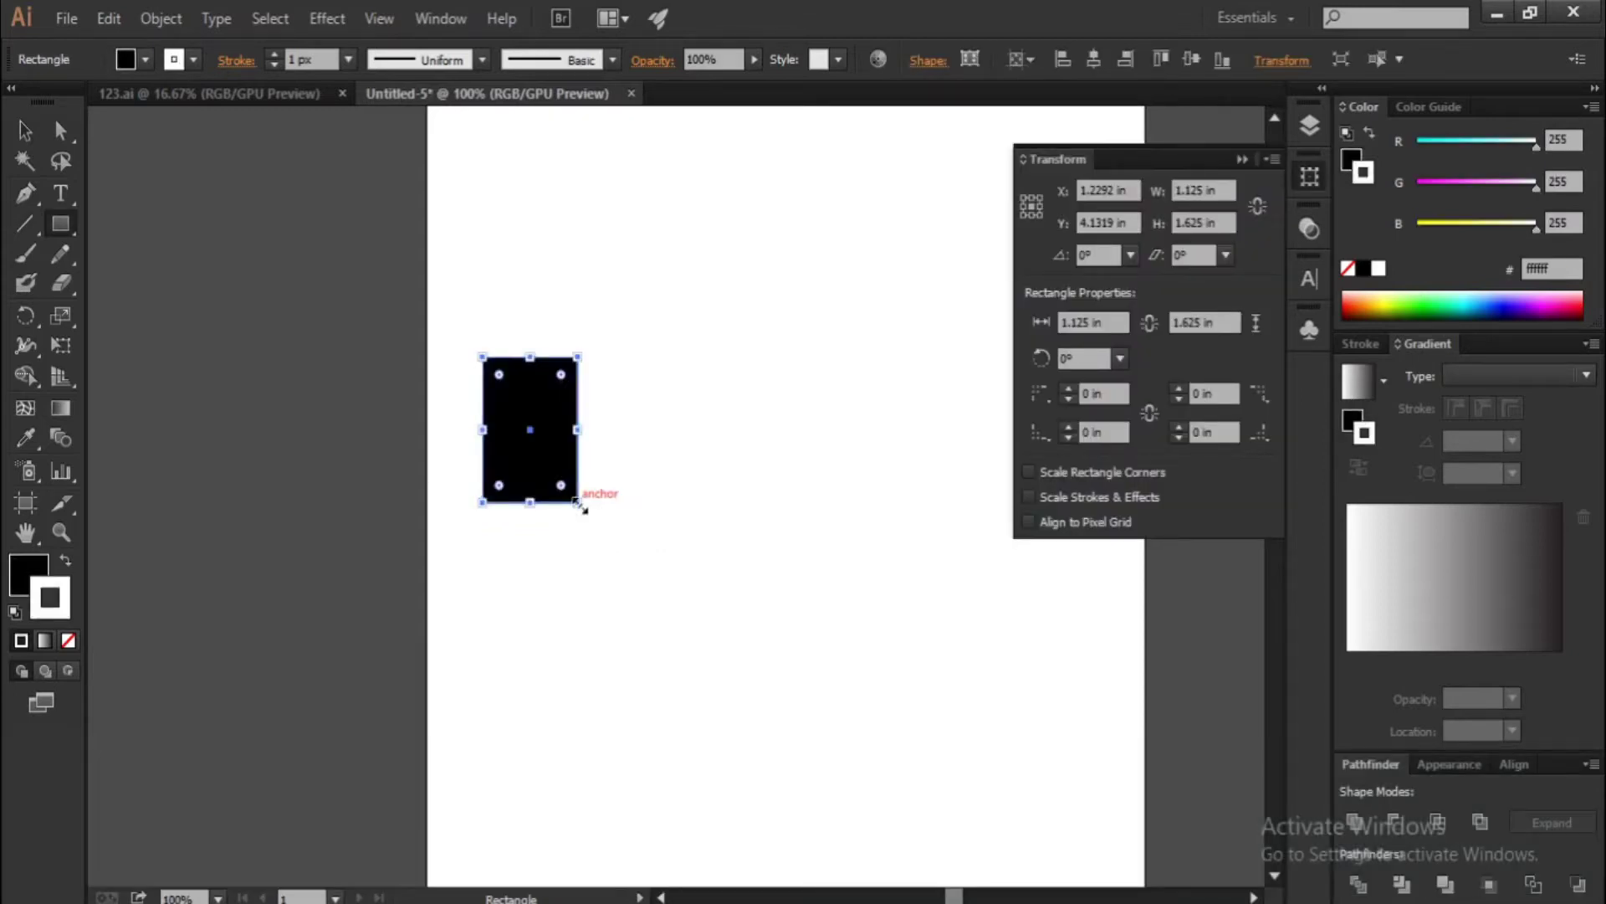
key("slash")
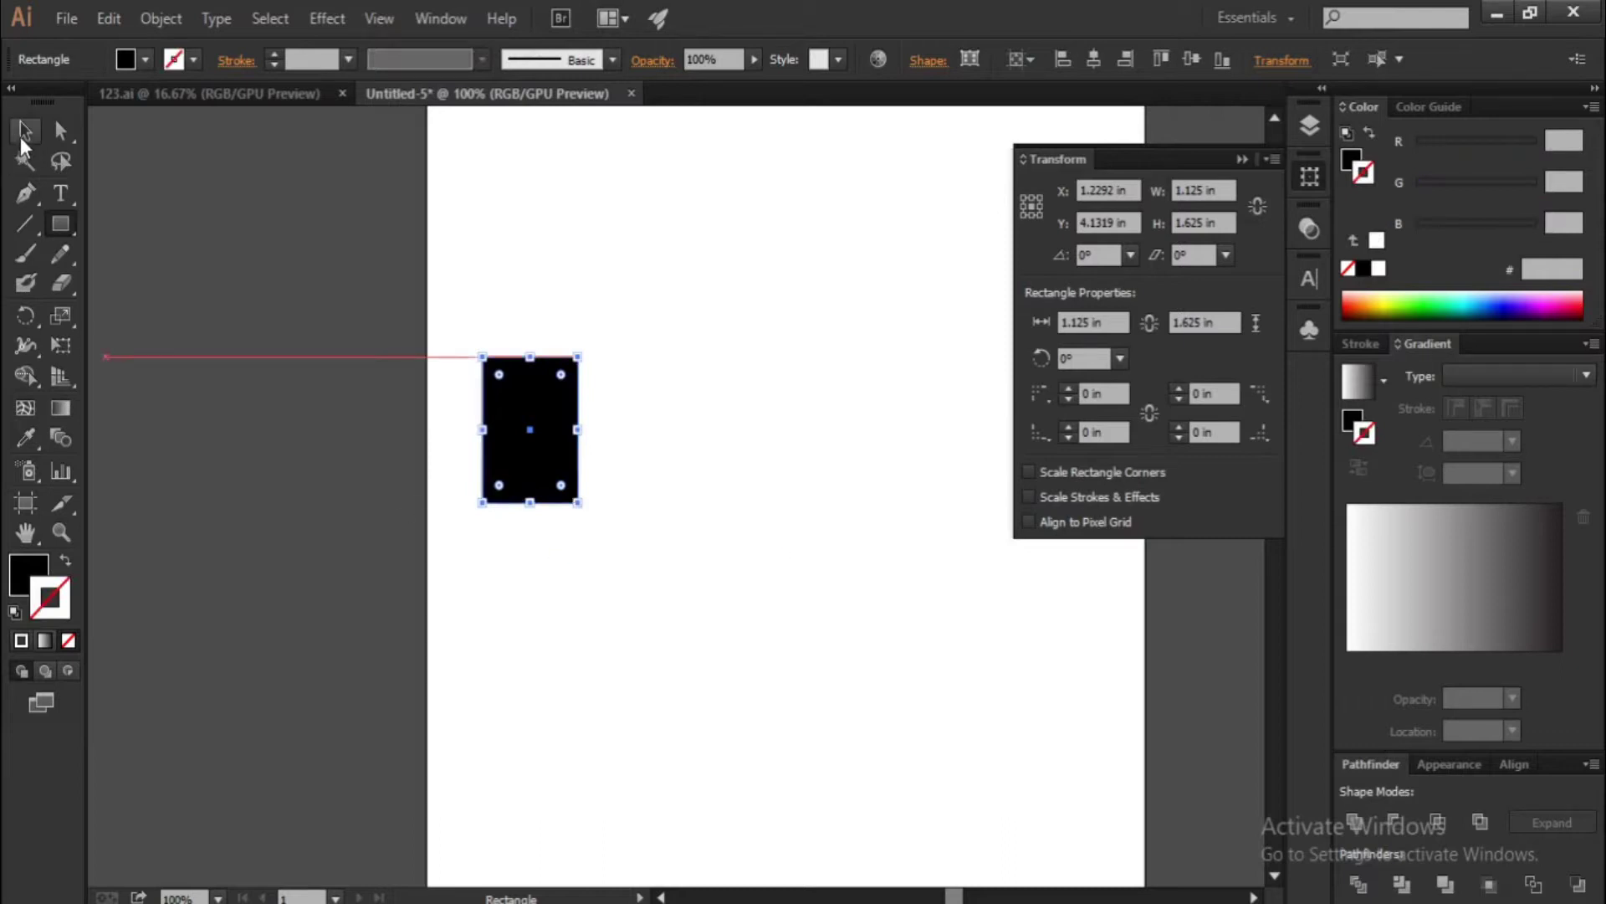
Alt-drag a copy to the right and repeat it, making four evenly spaced rectangles
left_click(21, 136)
scroll(586, 506, "up", 1)
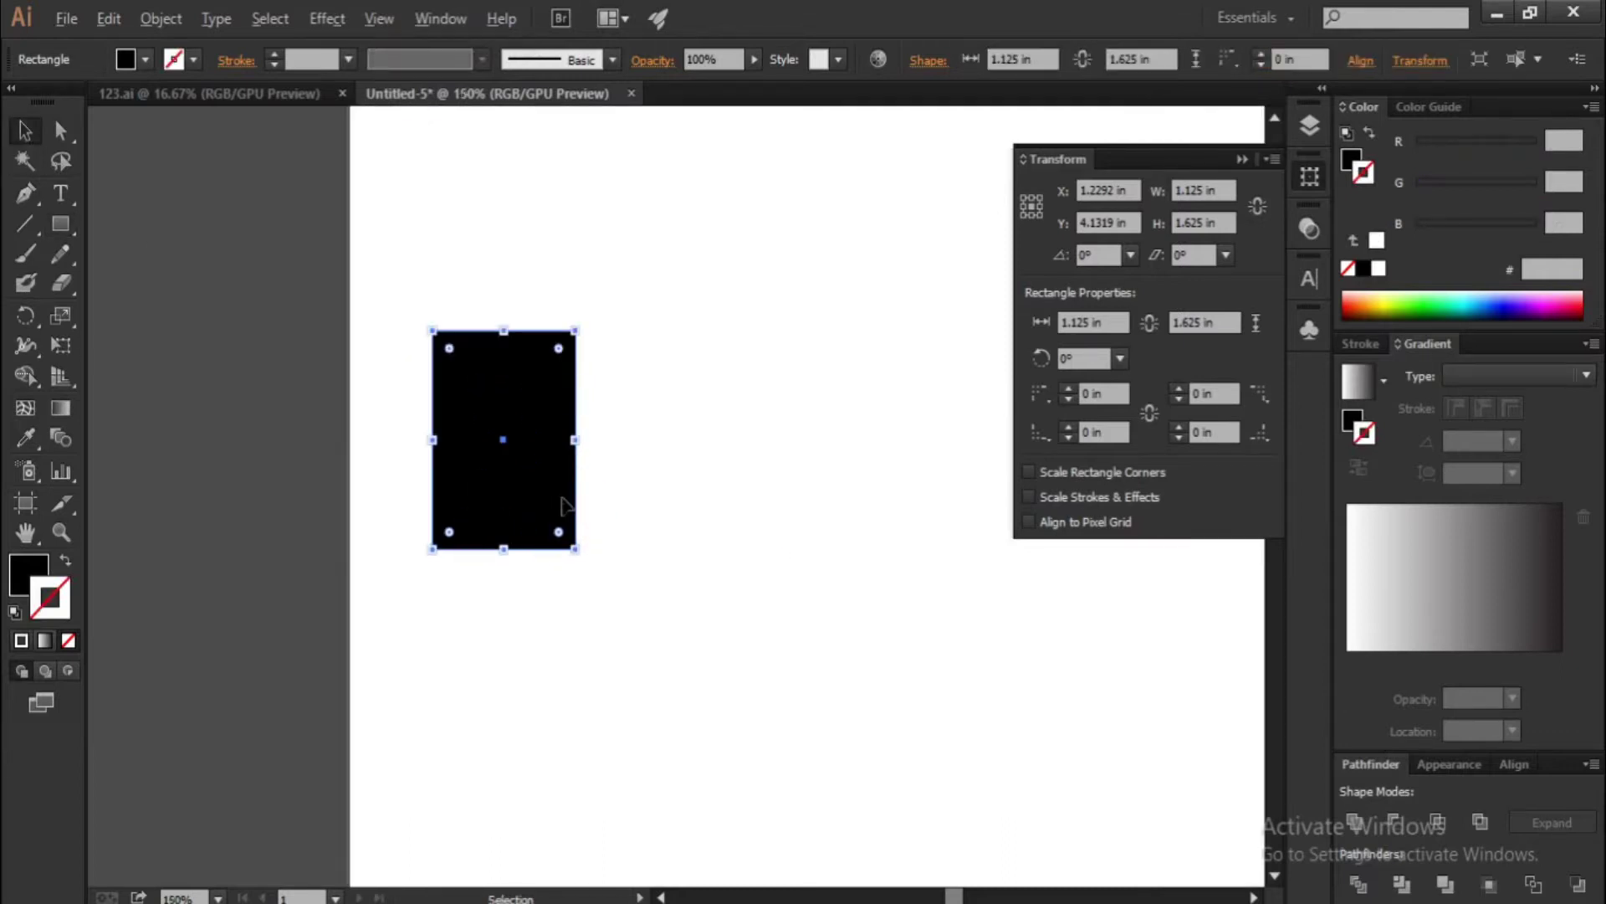
left_click_drag(542, 491, 716, 488)
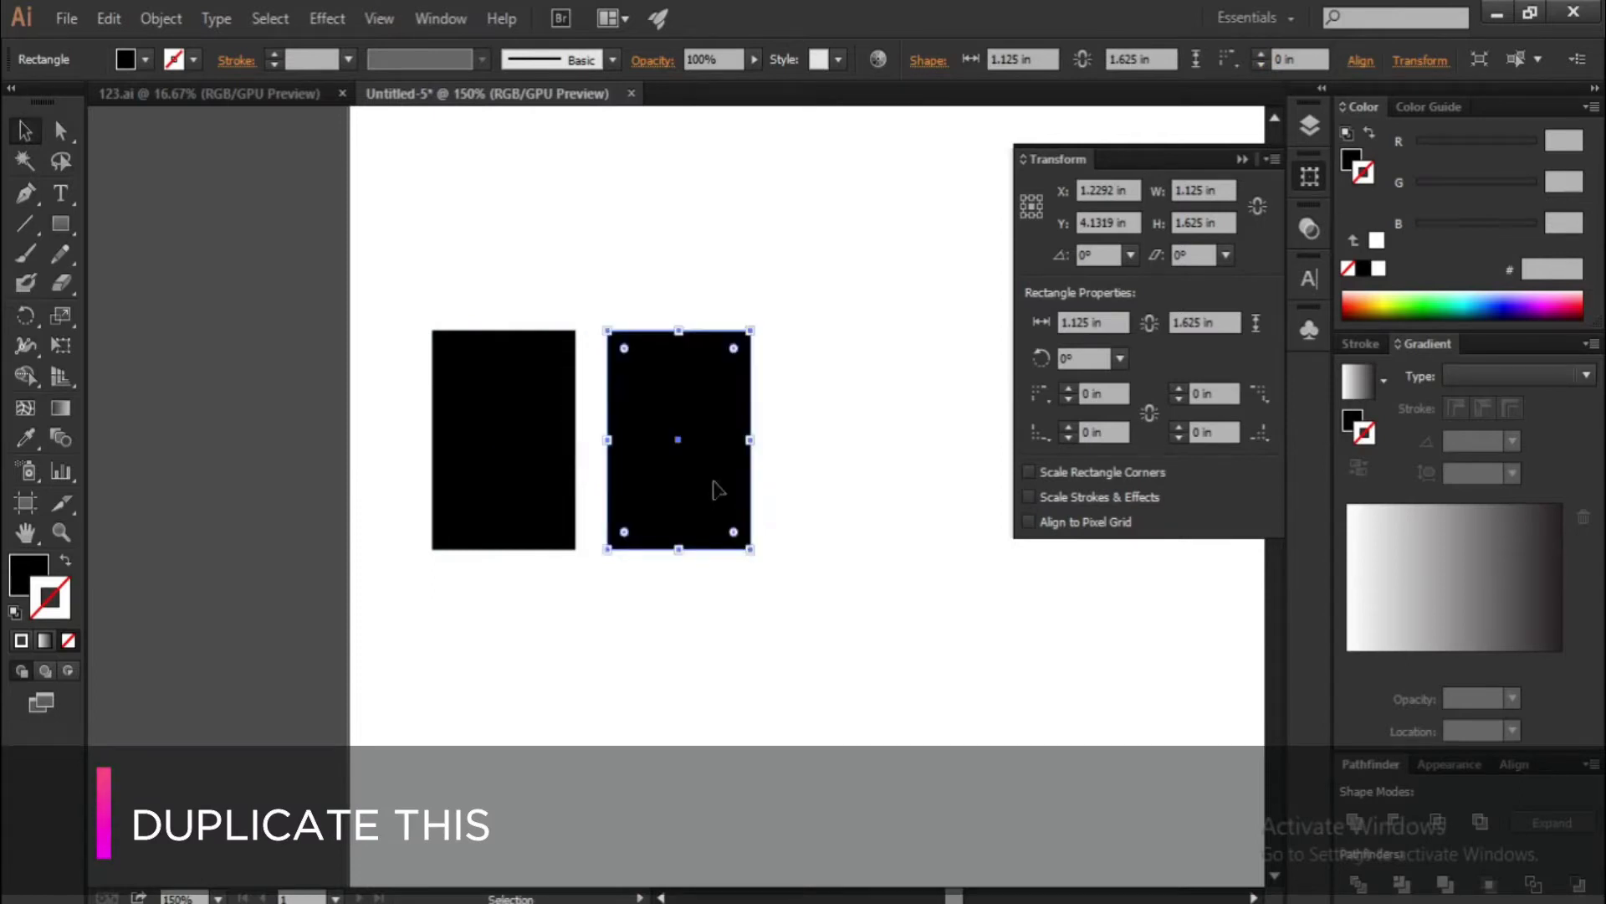
scroll(715, 483, "down", 1)
left_click(1237, 158)
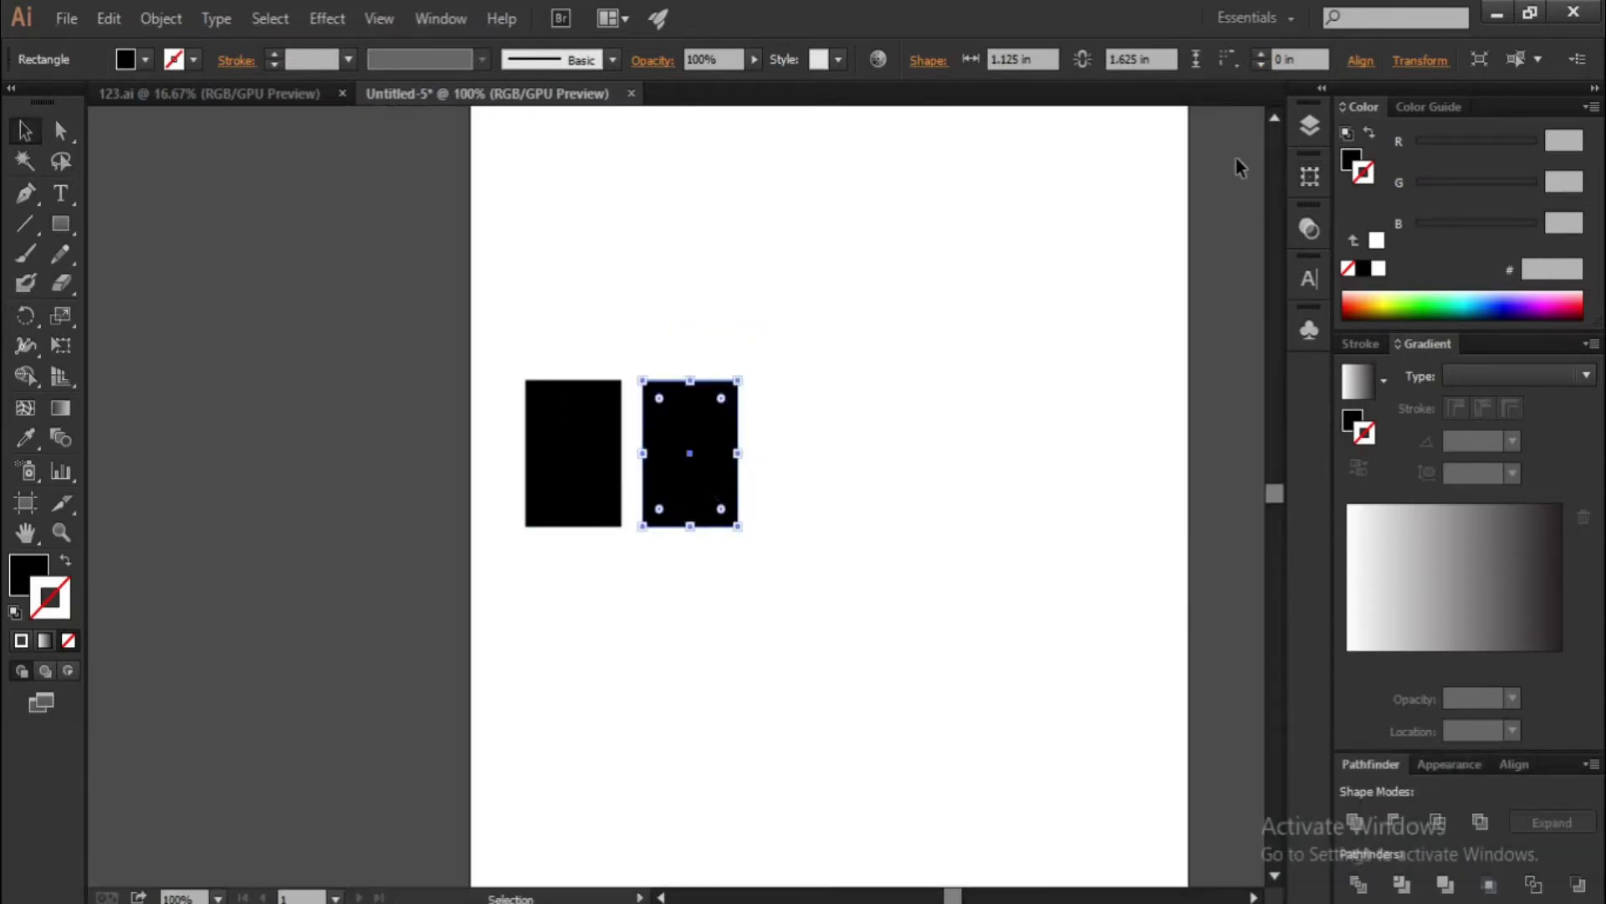
key("ctrl+d")
key("ctrl+d")
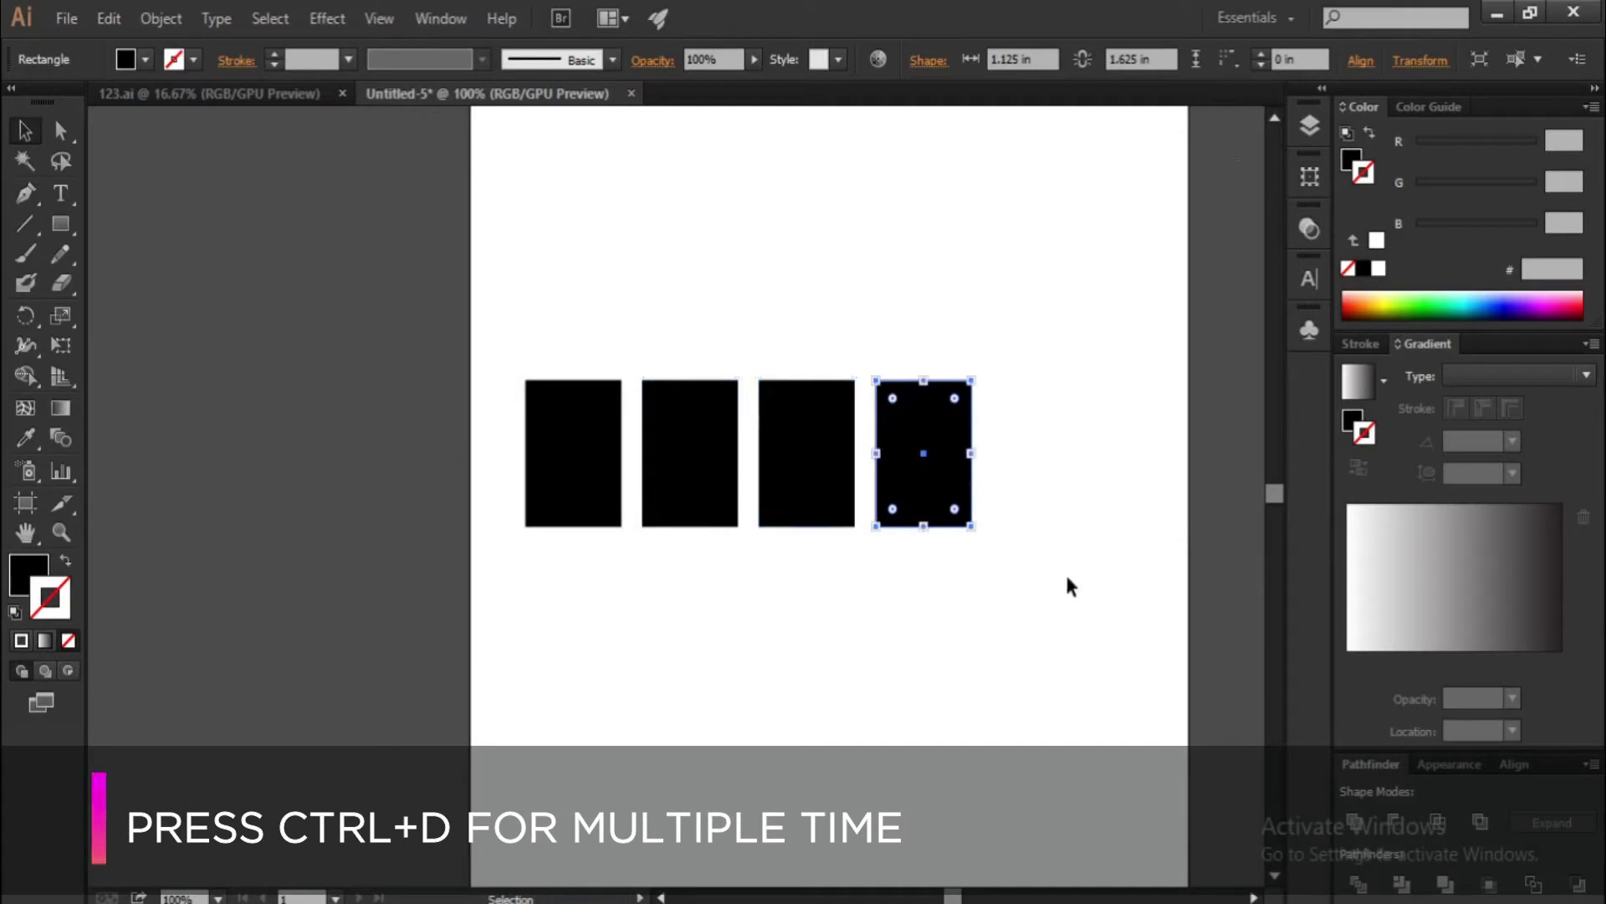
Move the row of four rectangles lower on the page
left_click(1068, 577)
left_click_drag(466, 423, 977, 544)
left_click_drag(932, 483, 962, 590)
left_click(1111, 579)
scroll(910, 504, "up", 2)
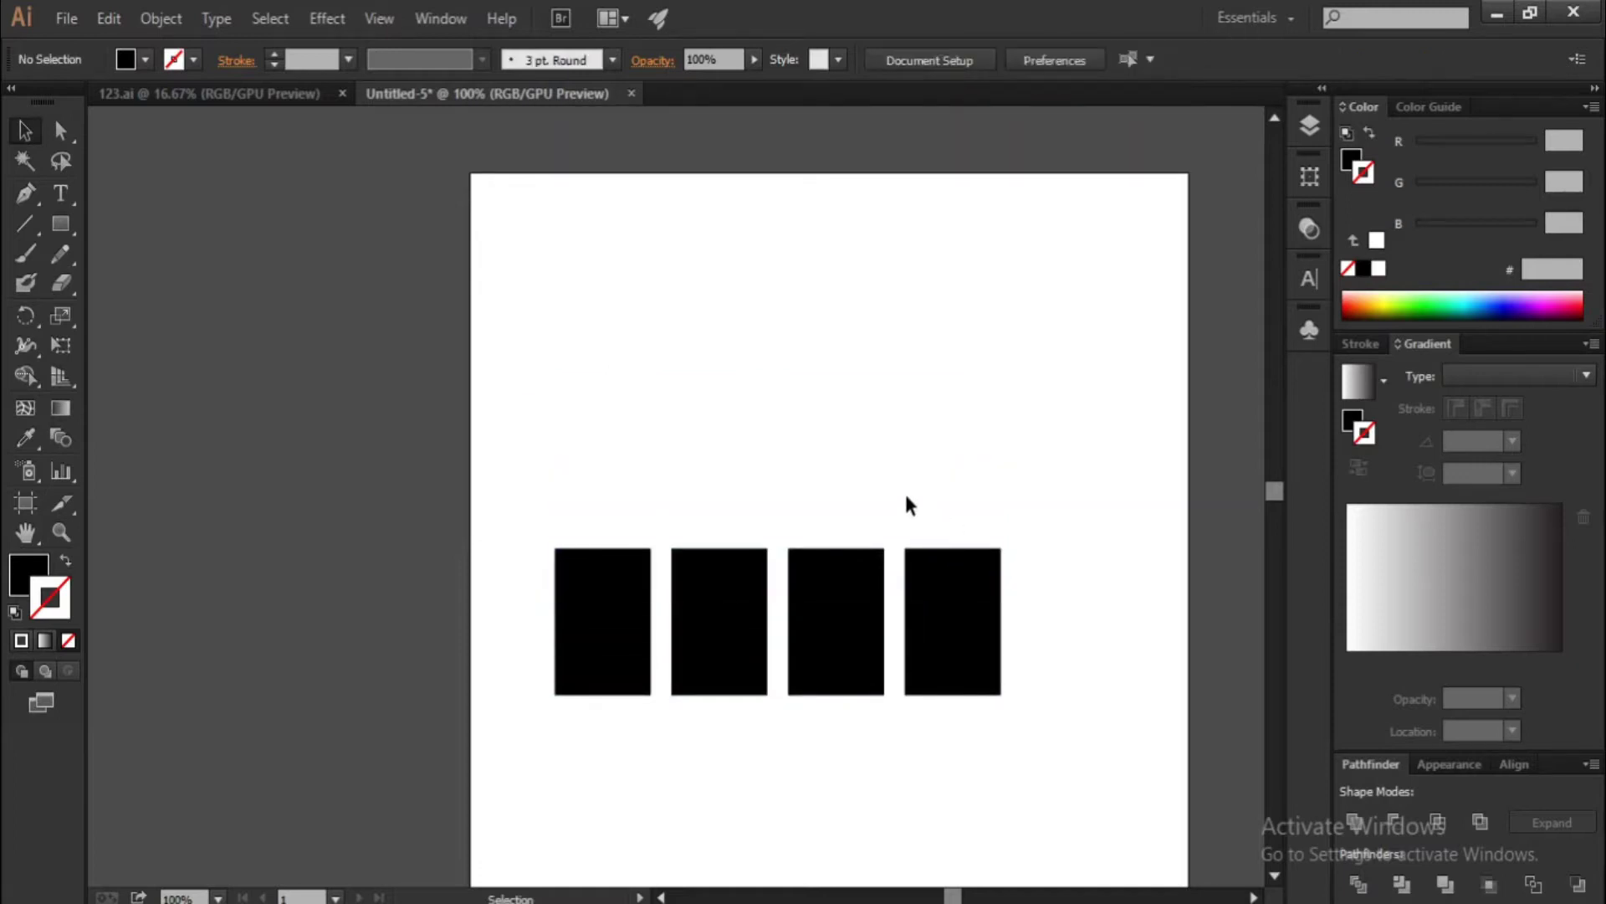
Type 2019 above the rectangles and set it in Gotham Black
key("t")
left_click(644, 297)
type("2019")
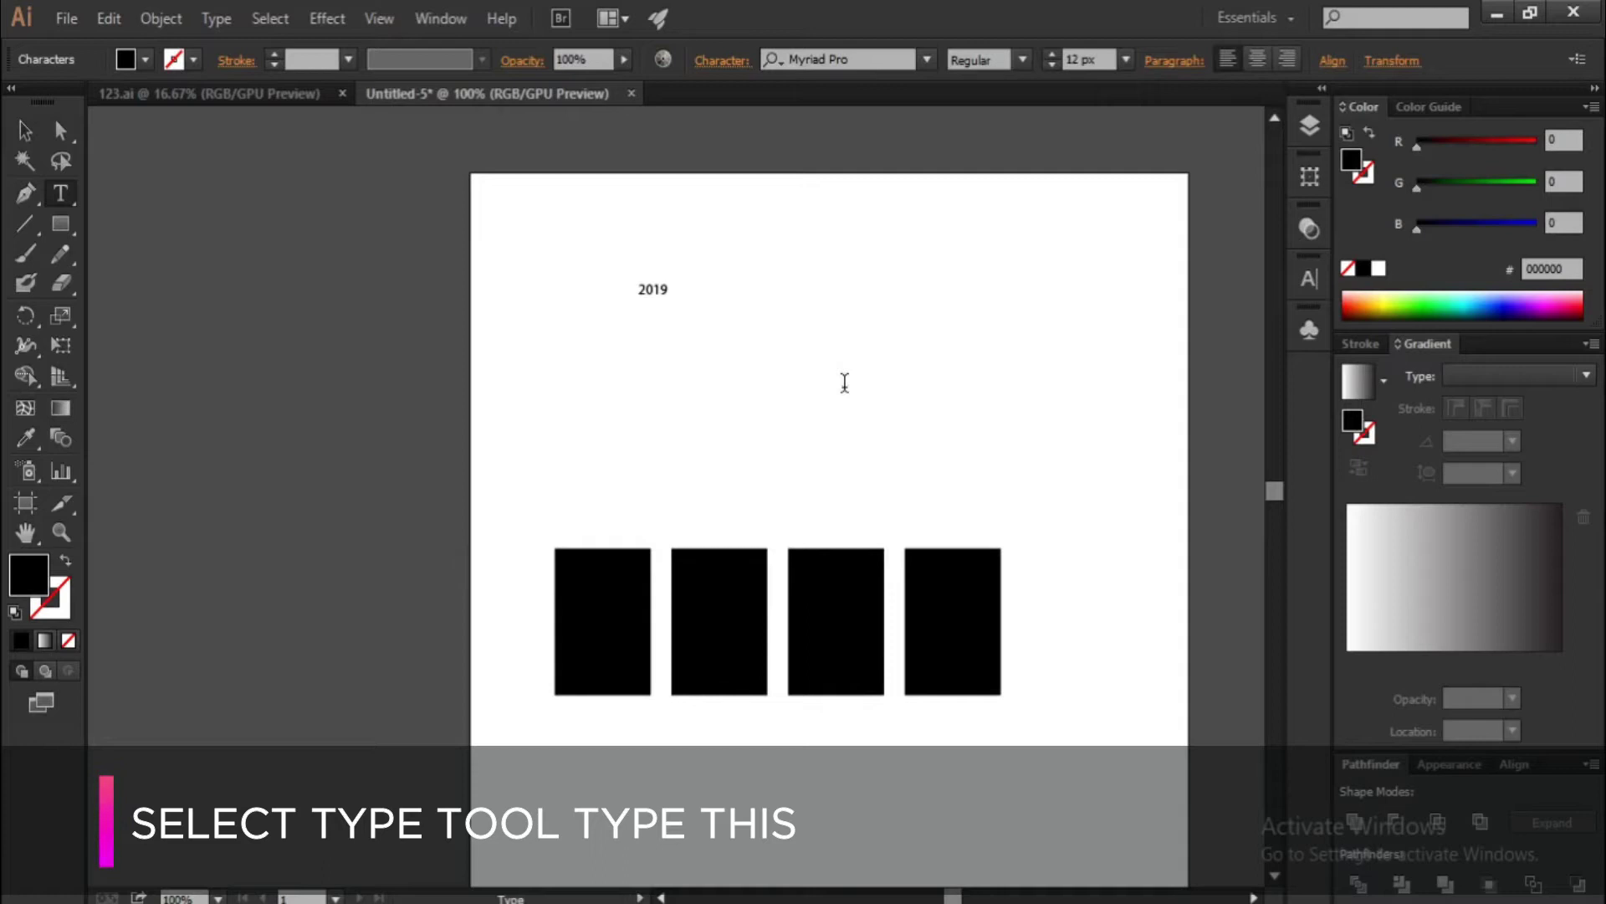
left_click(25, 134)
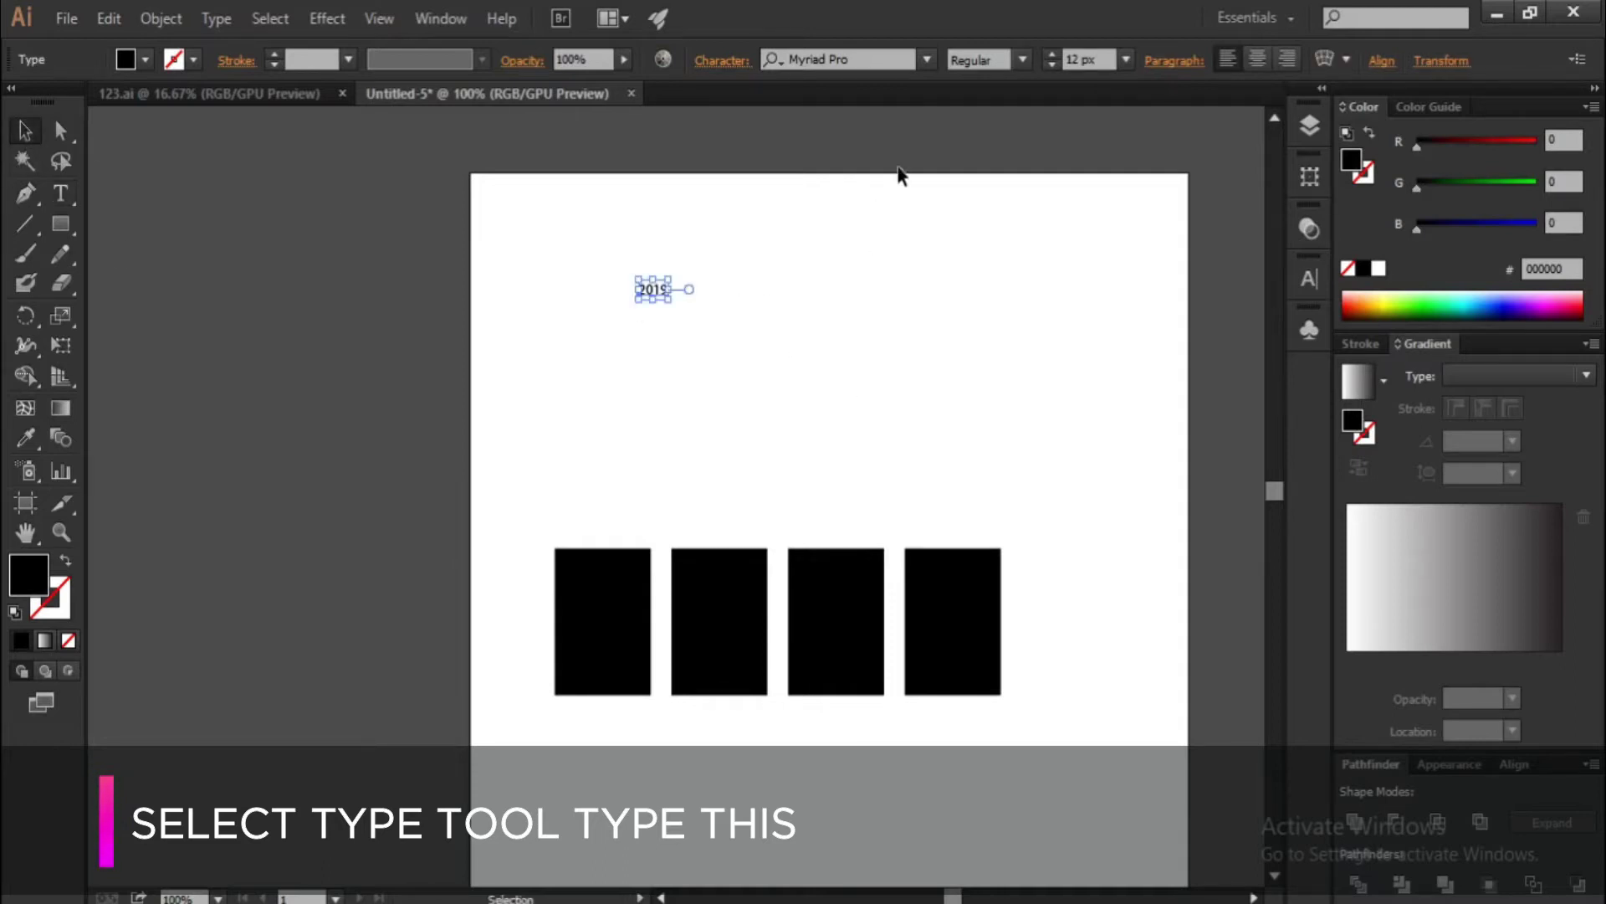
left_click(873, 60)
type("got")
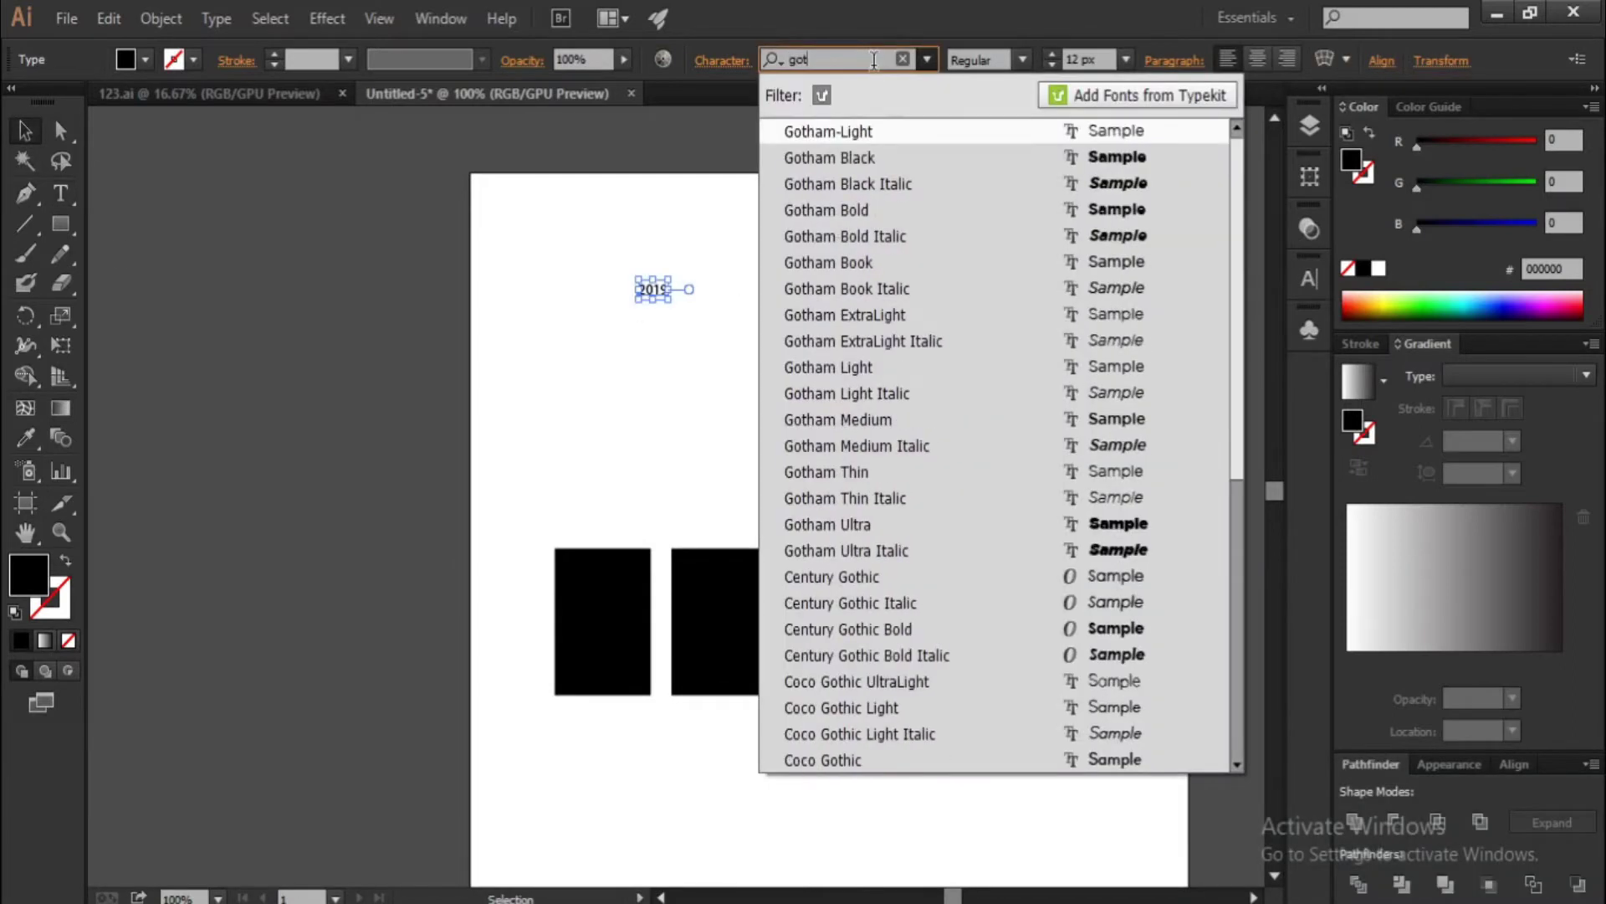
left_click(864, 159)
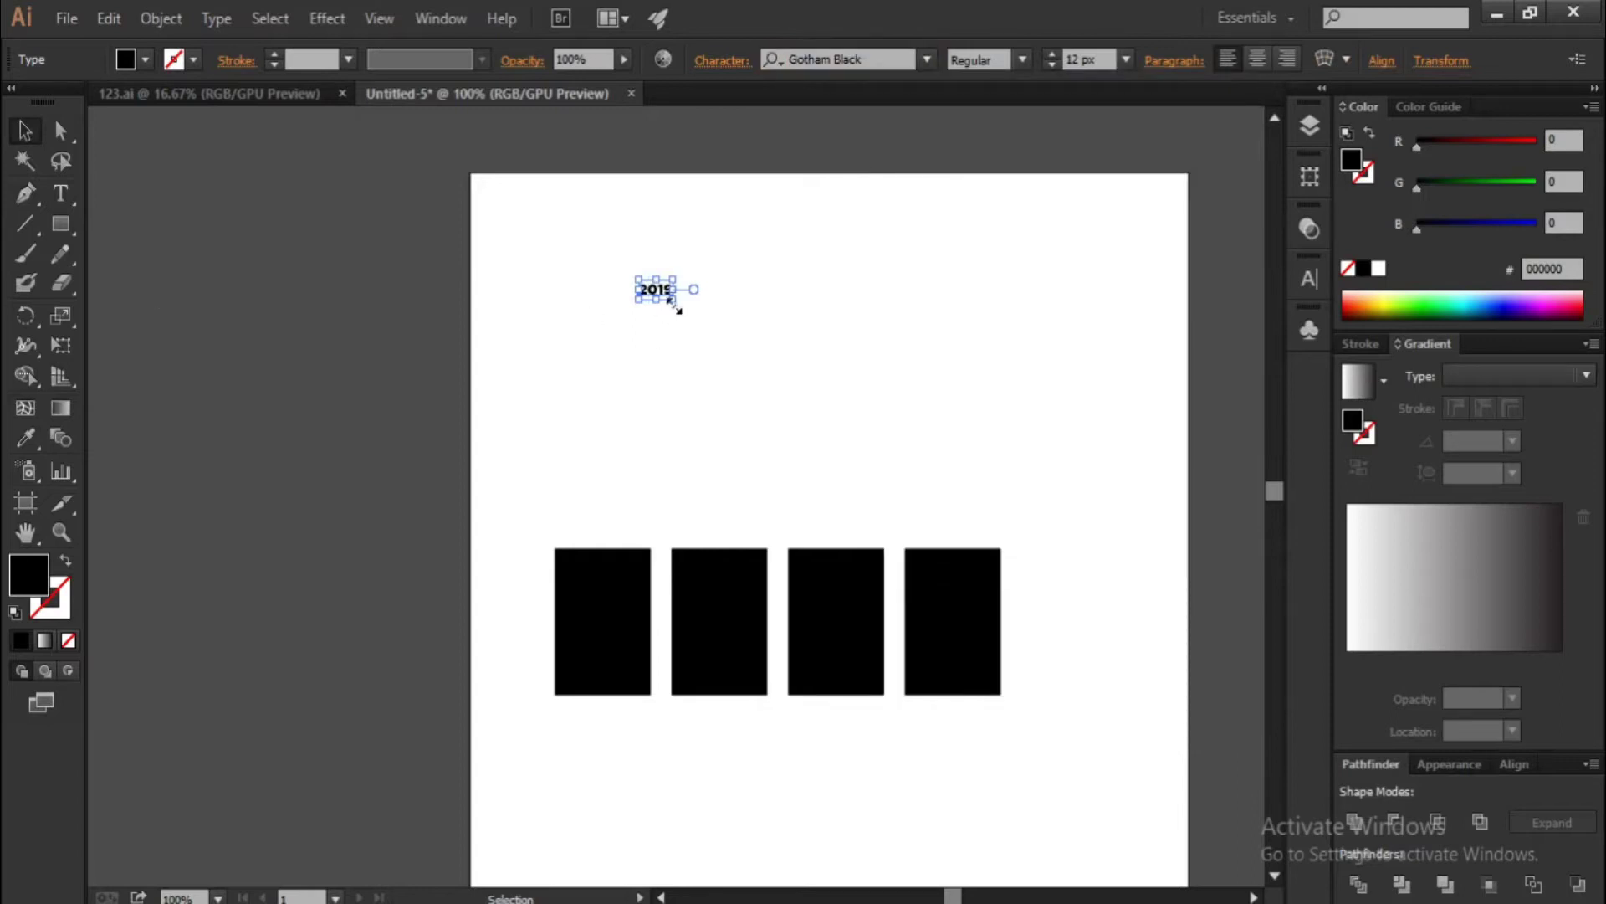
Enlarge the 2019 text and fill it pink (#ff4e68)
left_click_drag(673, 301, 897, 430)
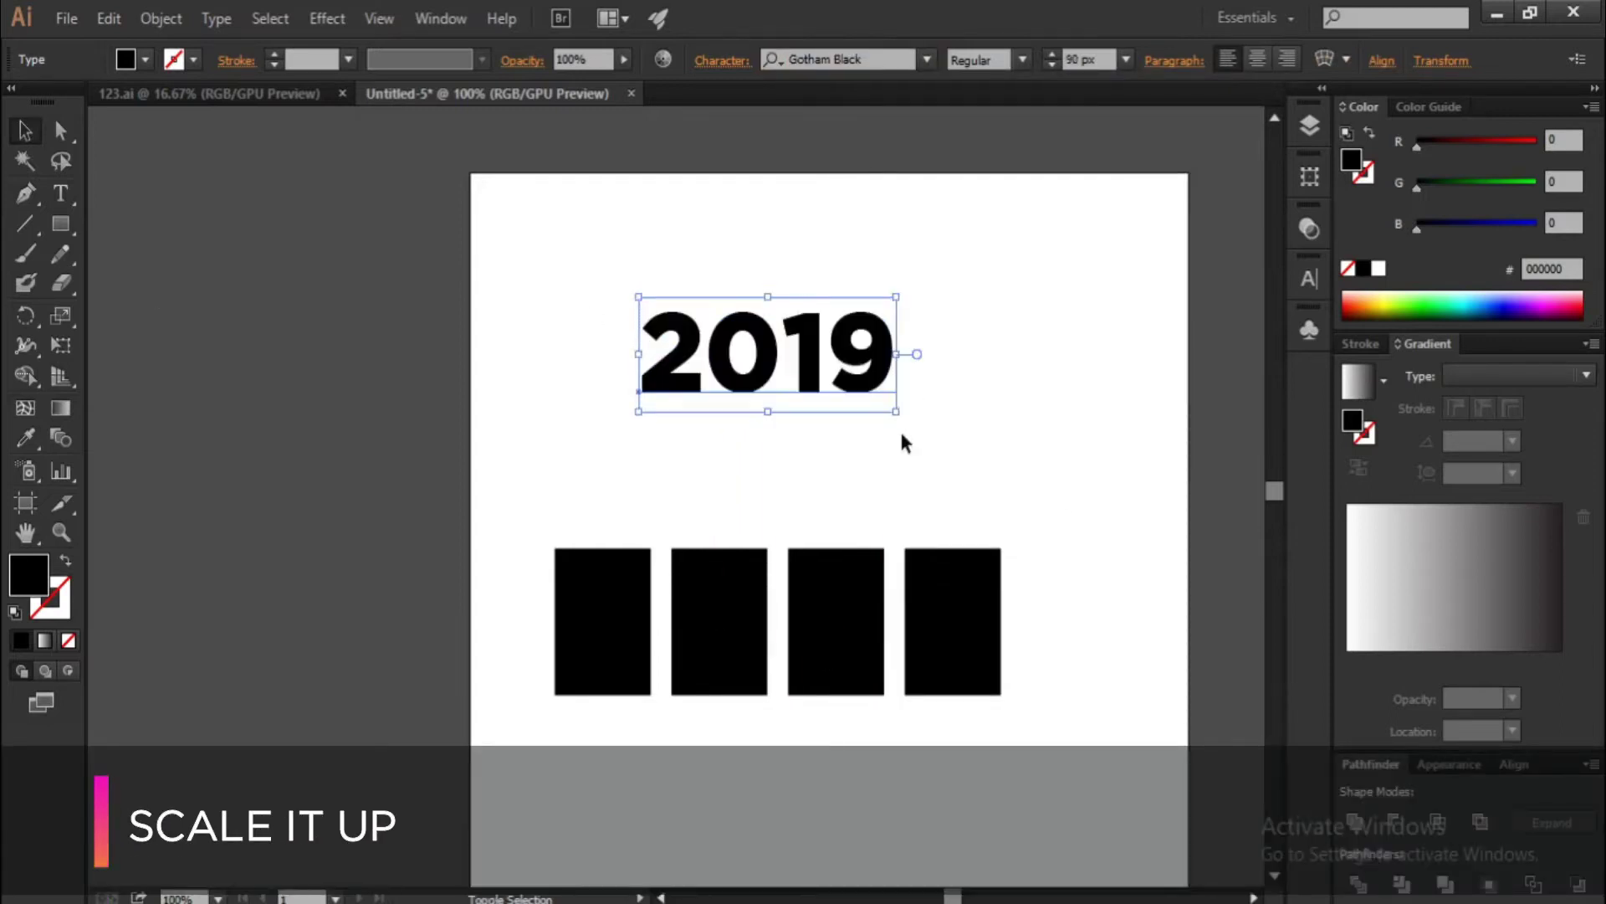
left_click(1552, 294)
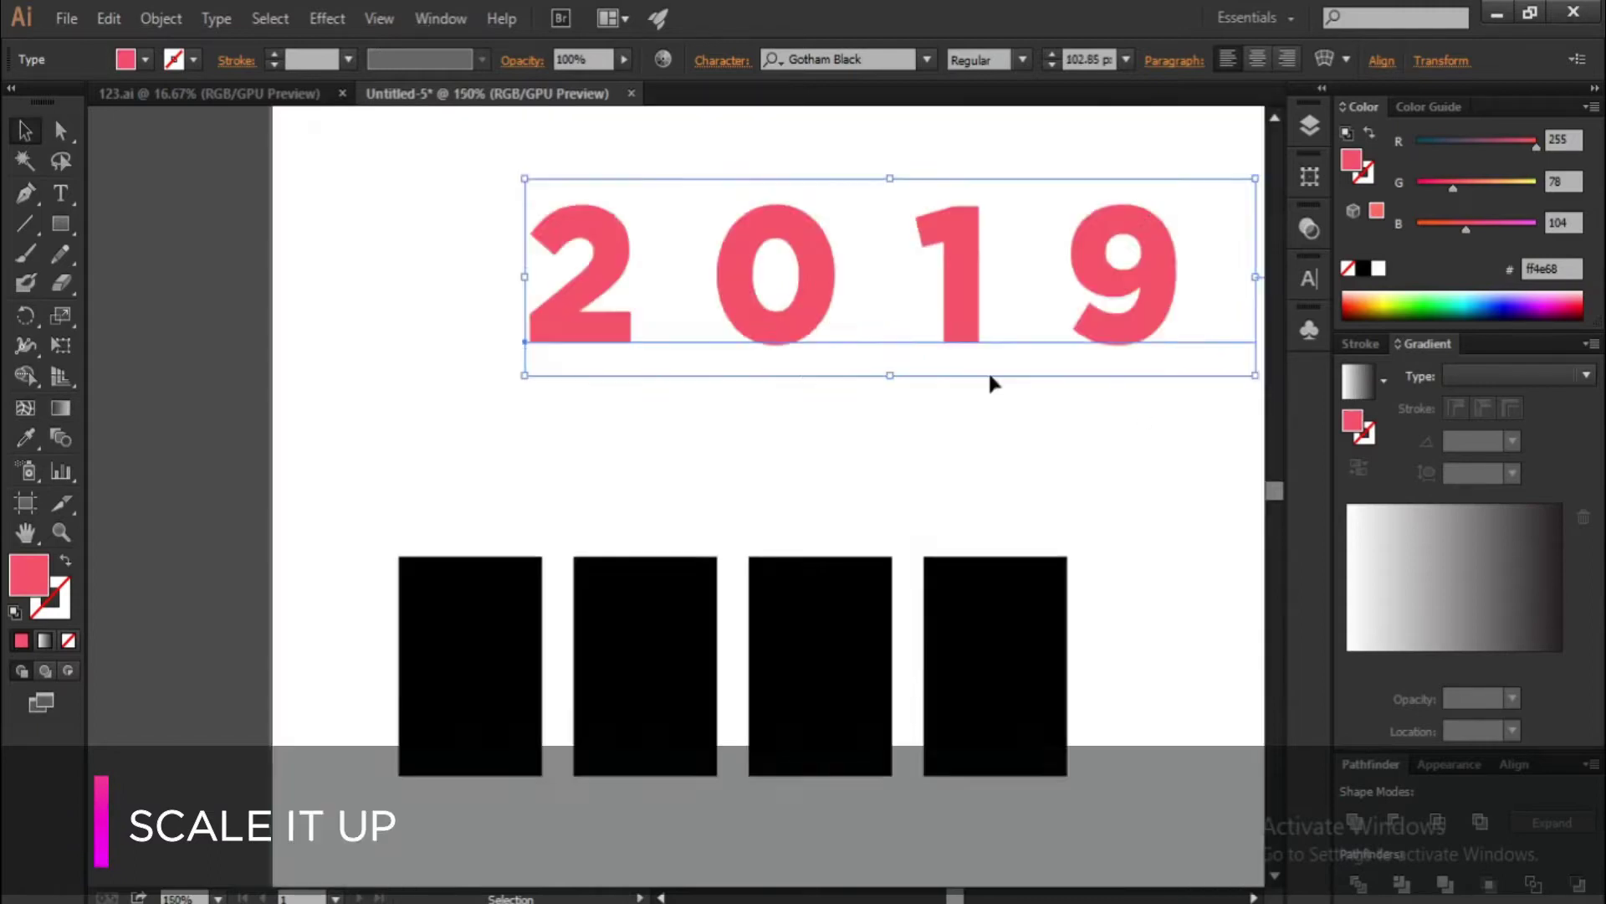
scroll(990, 382, "down", 2, "alt")
Move 2019 over the black boxes and set its tracking to 351
left_click_drag(885, 350, 837, 521)
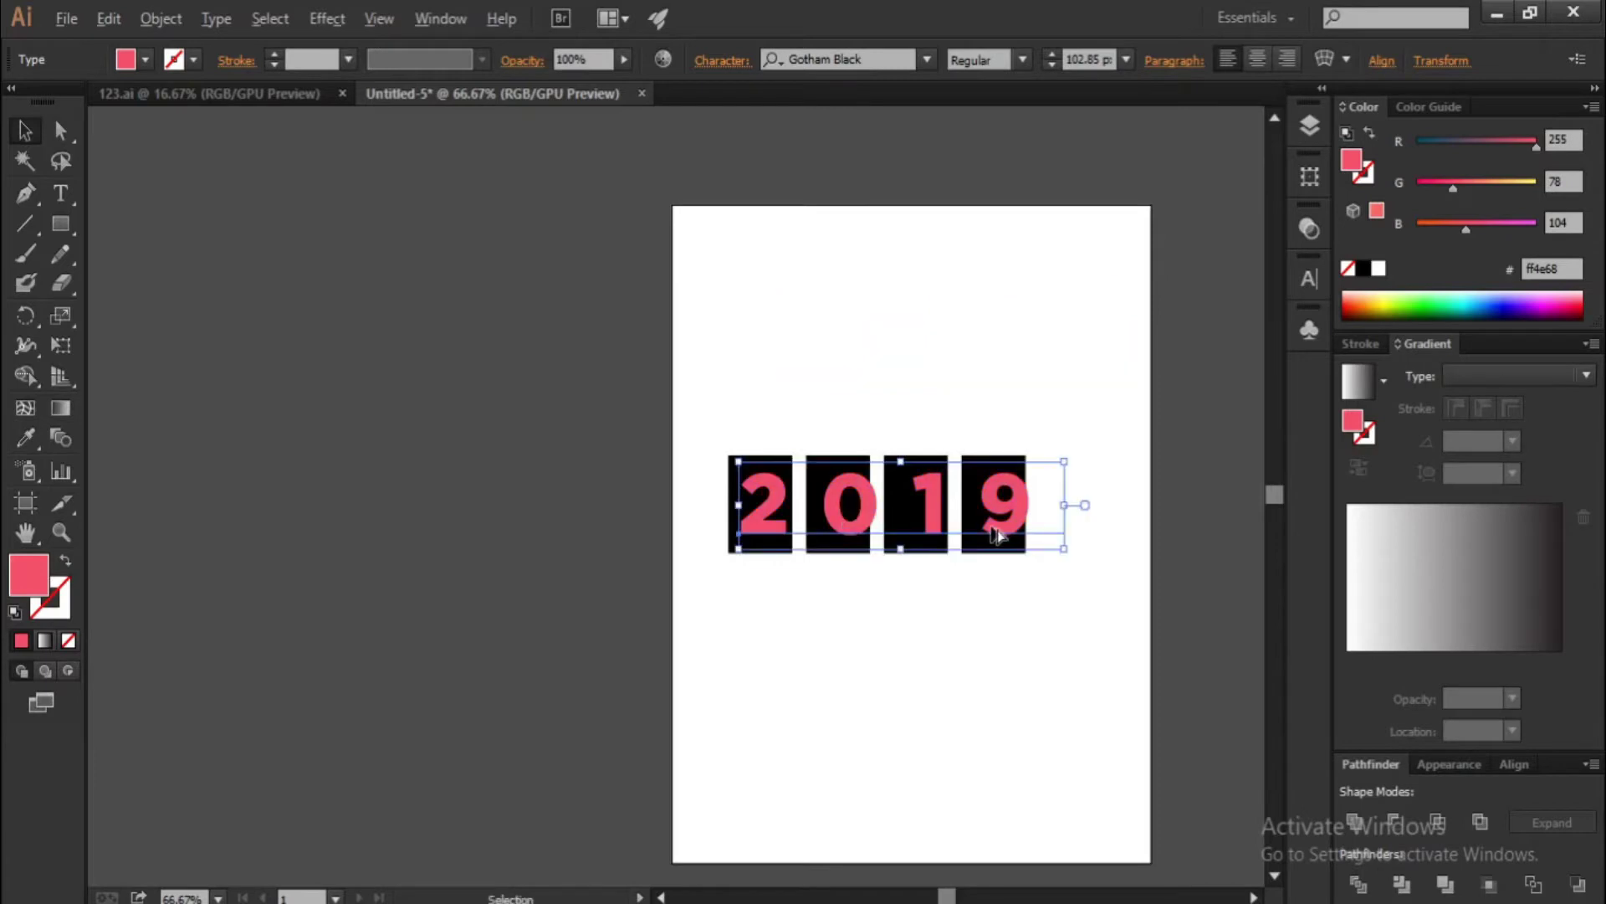
scroll(986, 519, "up", 2, "alt")
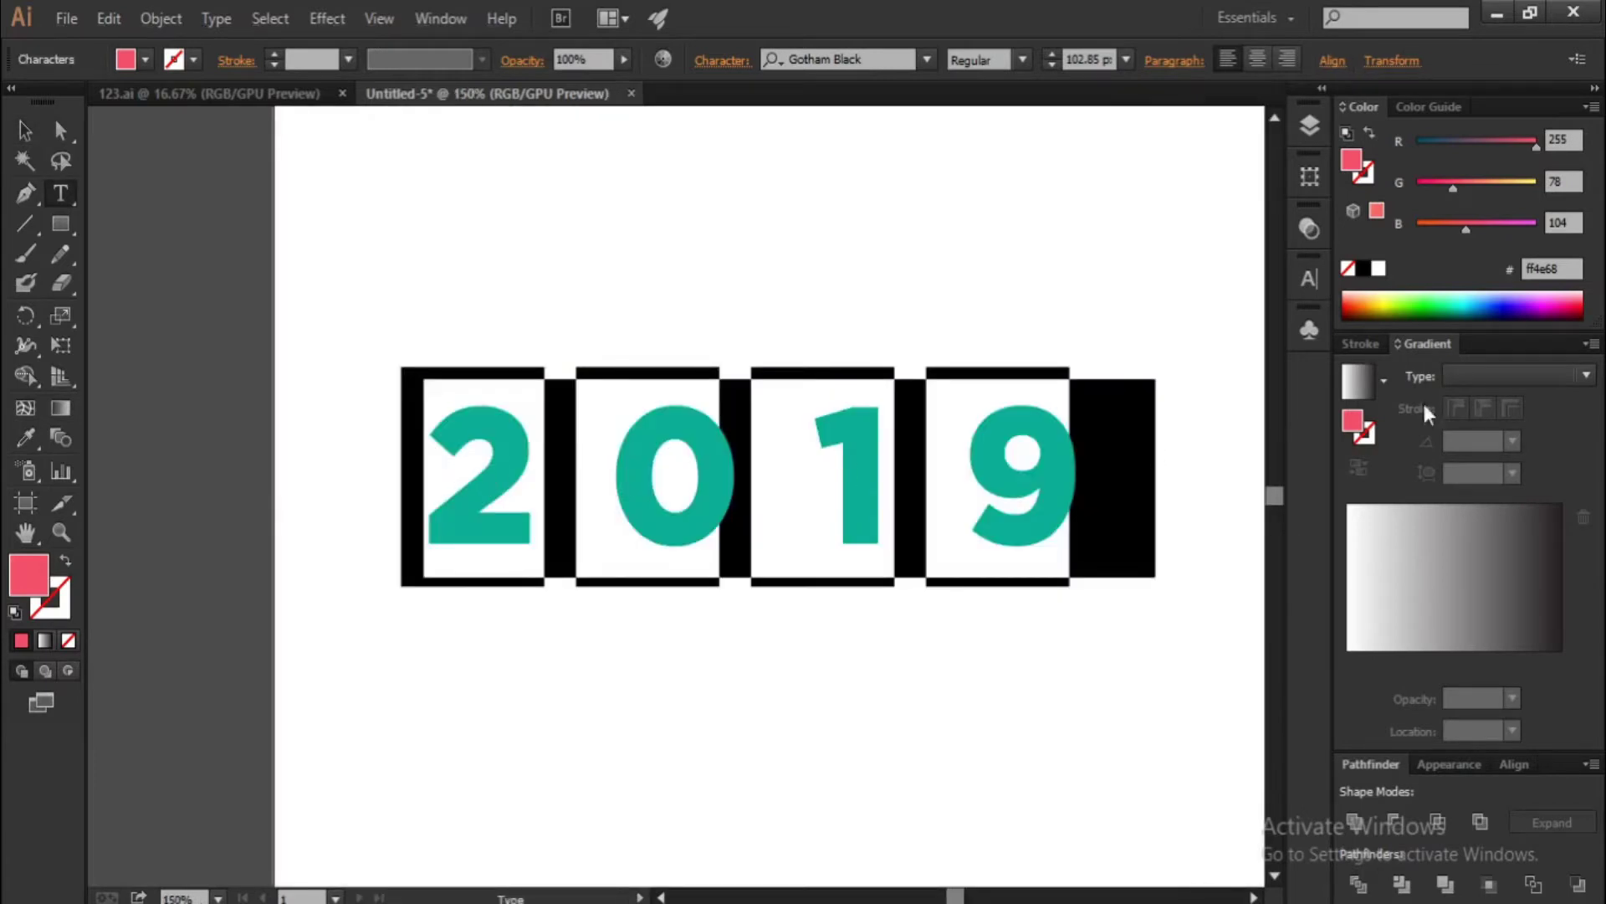
left_click(1309, 280)
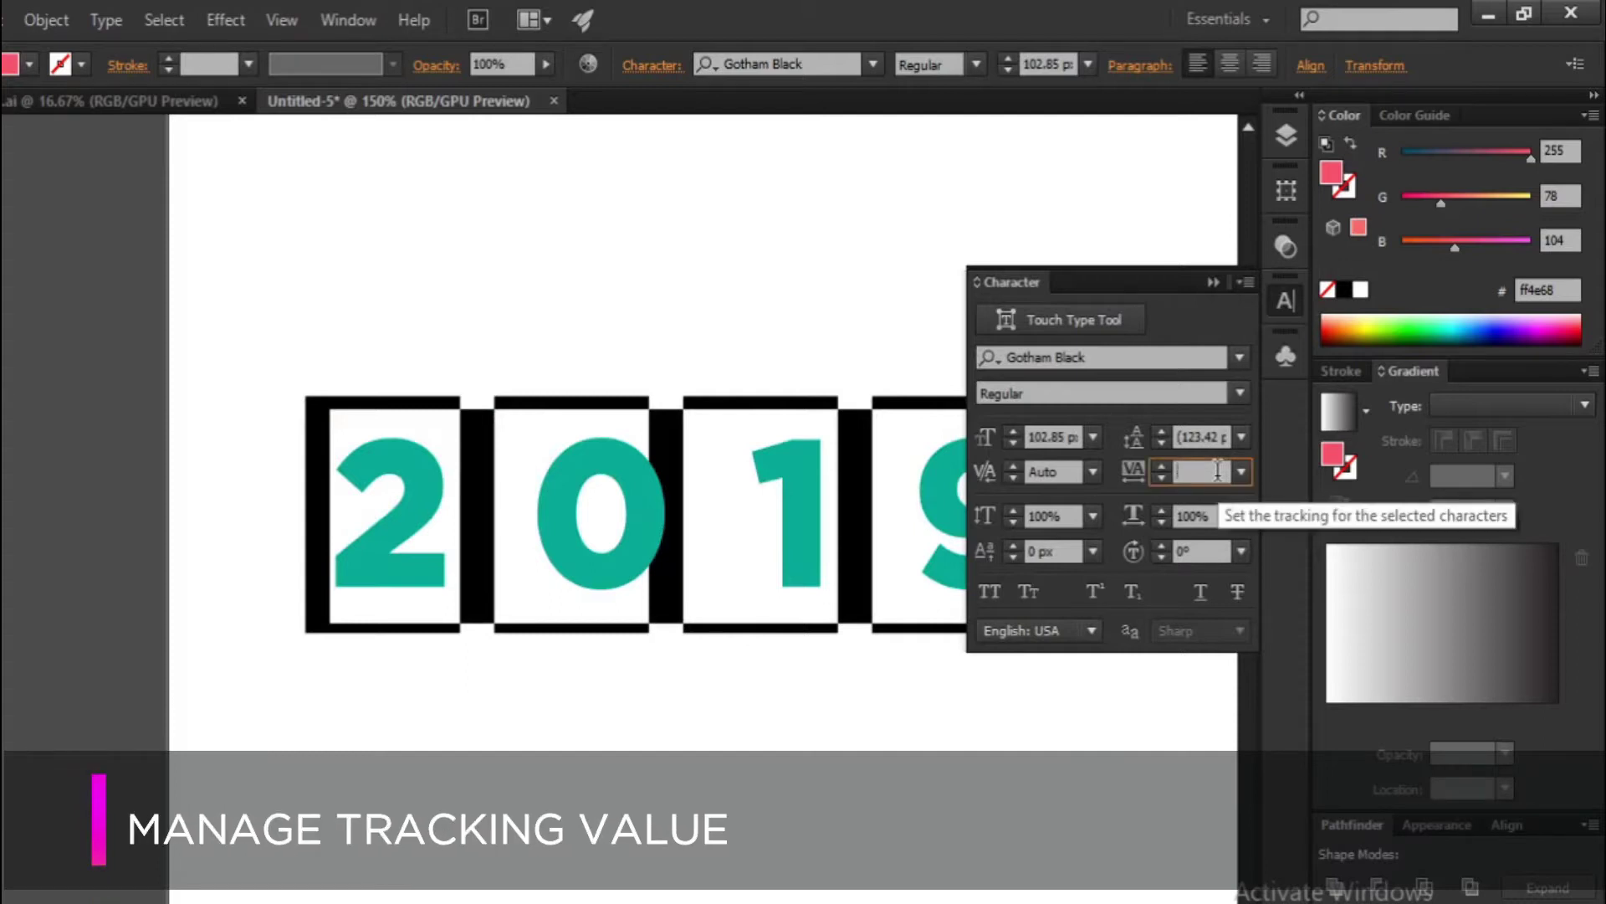
type("351")
key("Up")
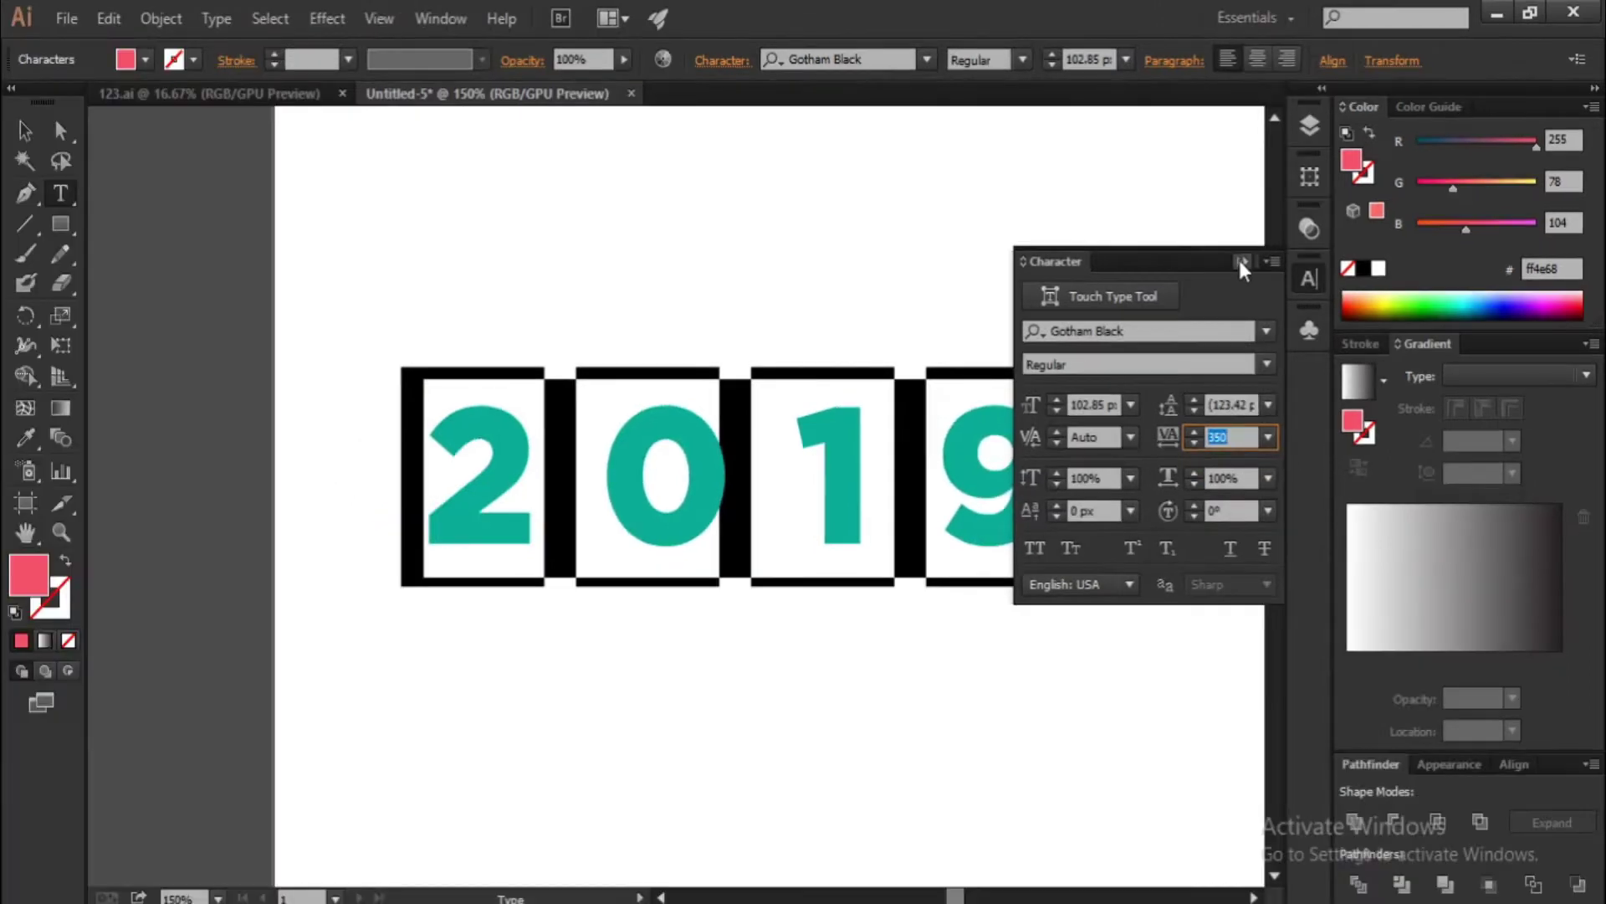
left_click(1213, 282)
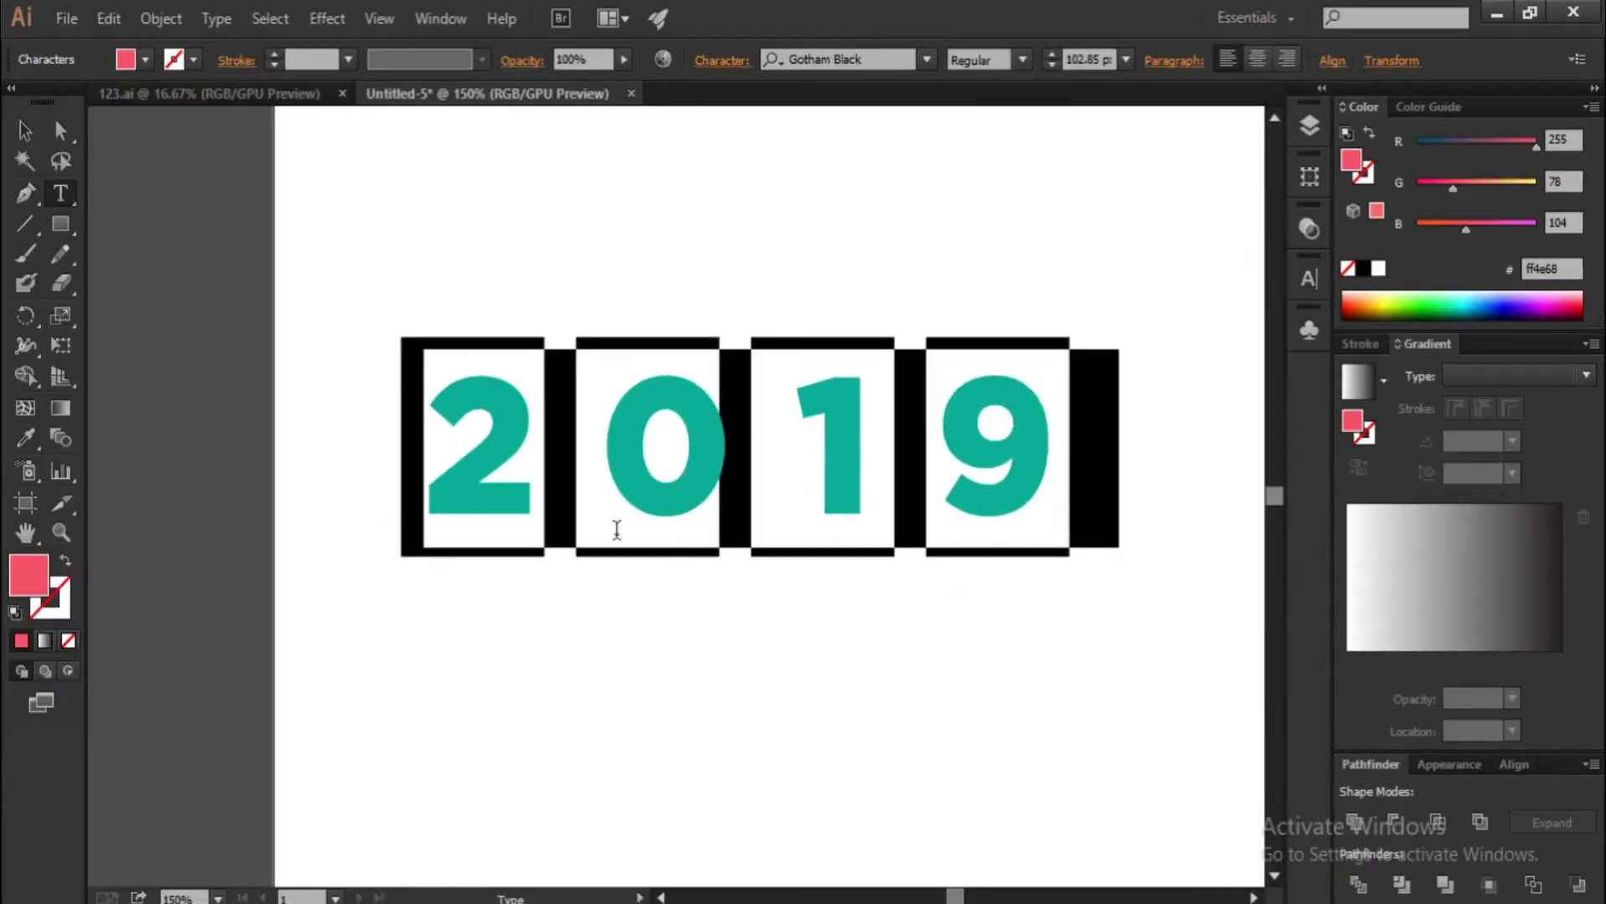
At 100% zoom, place a copy of the 2019 text near the page top
left_click(734, 635)
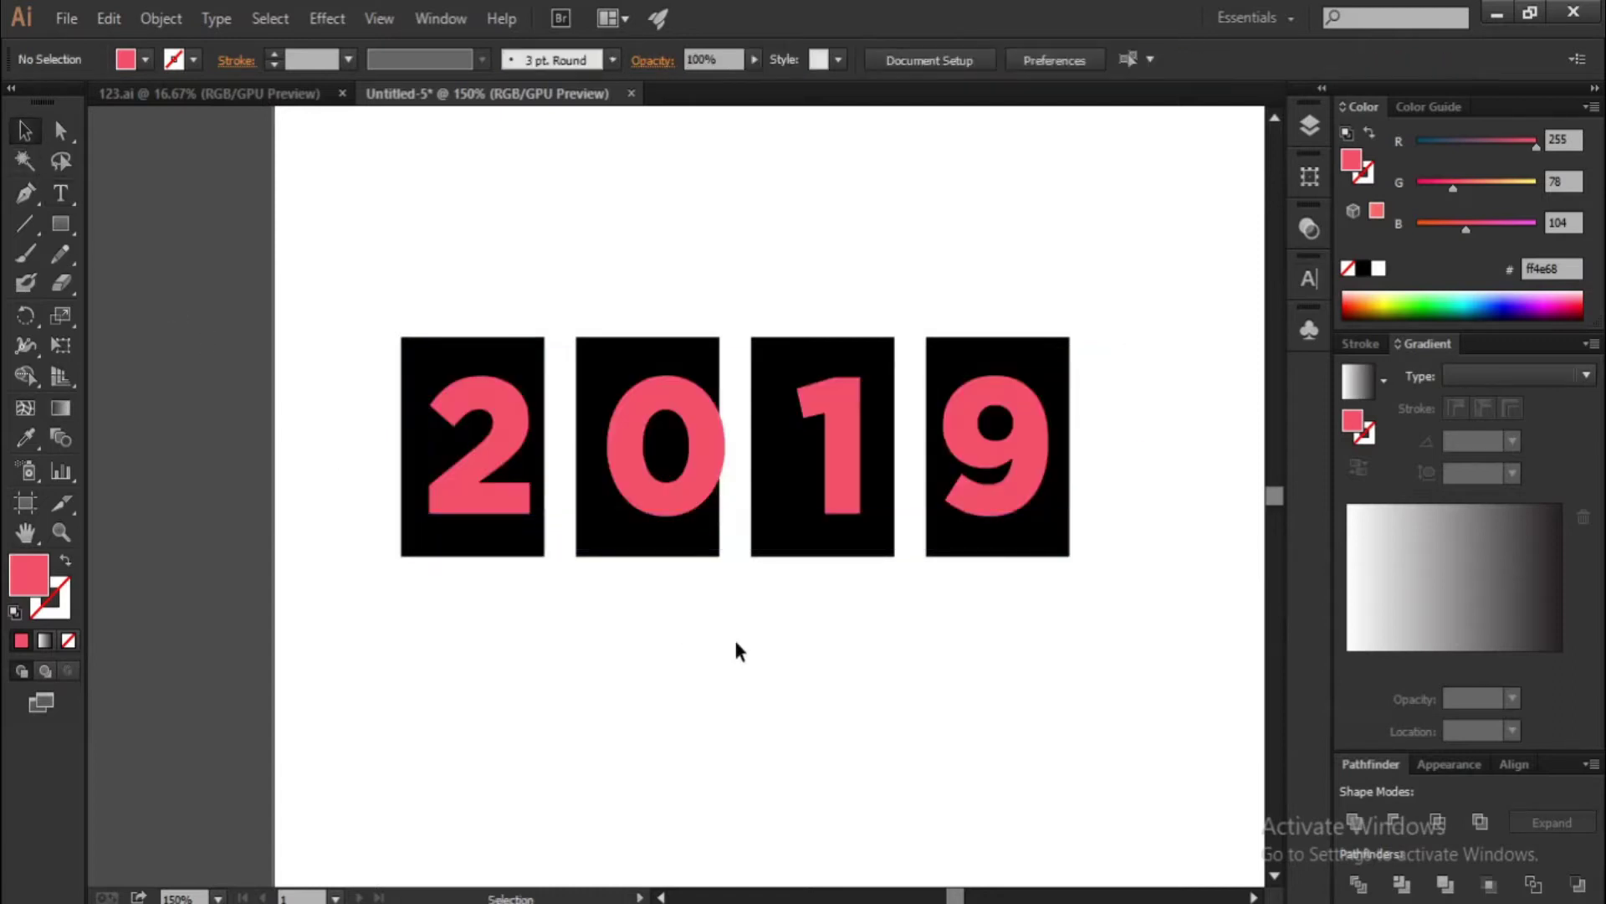
key("ctrl+1")
left_click(760, 578)
left_click_drag(763, 545, 872, 290)
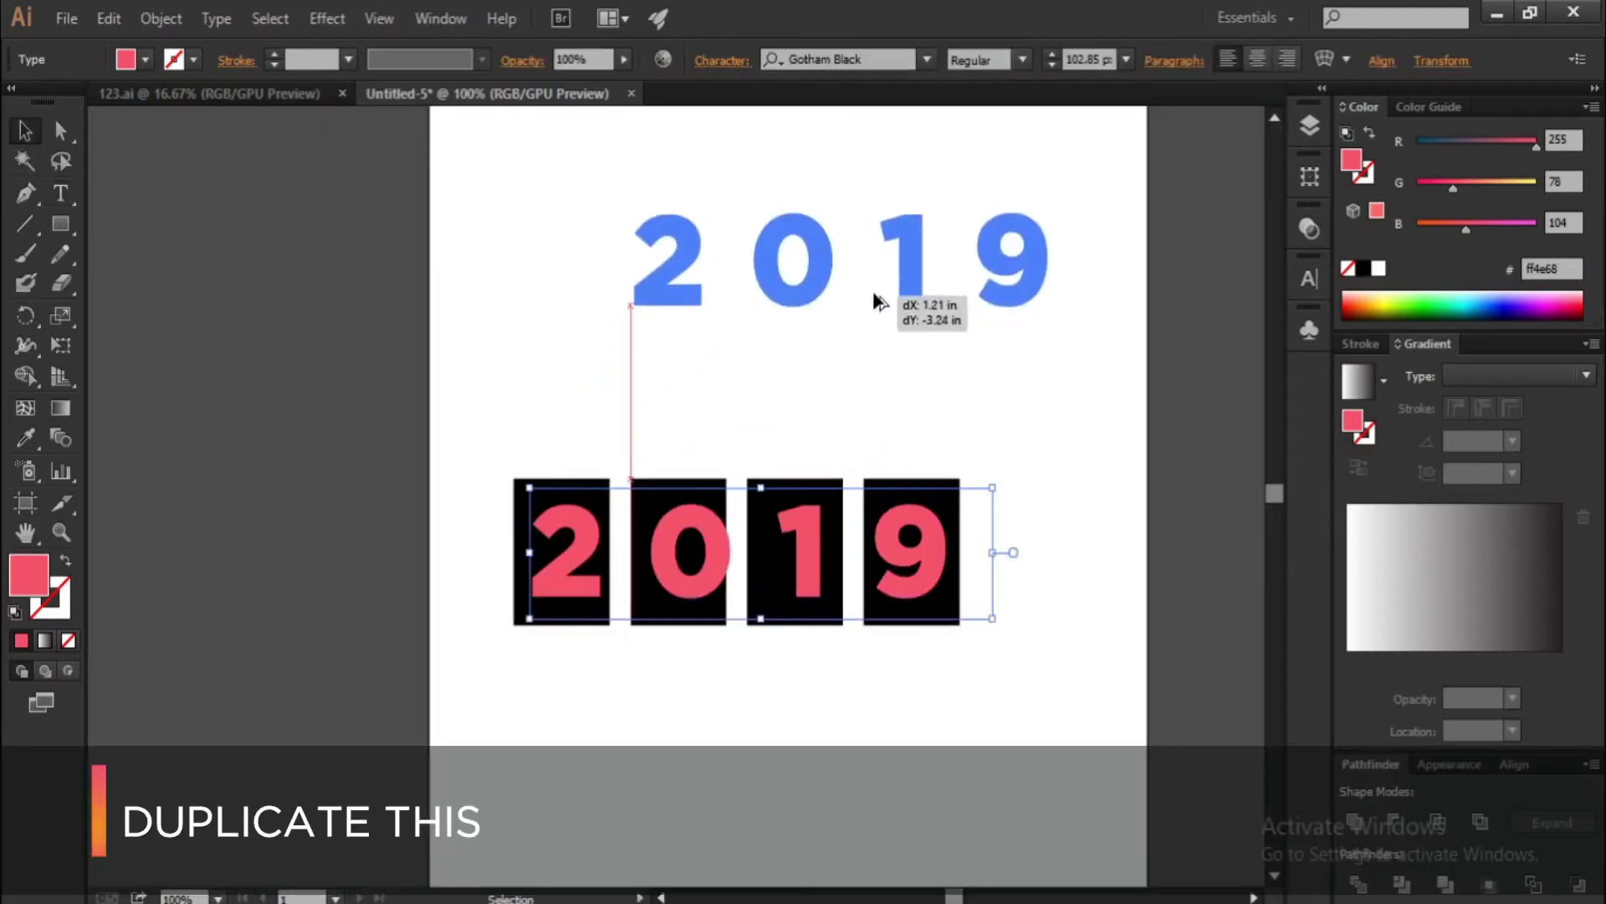
scroll(698, 535, "up", 1, "alt")
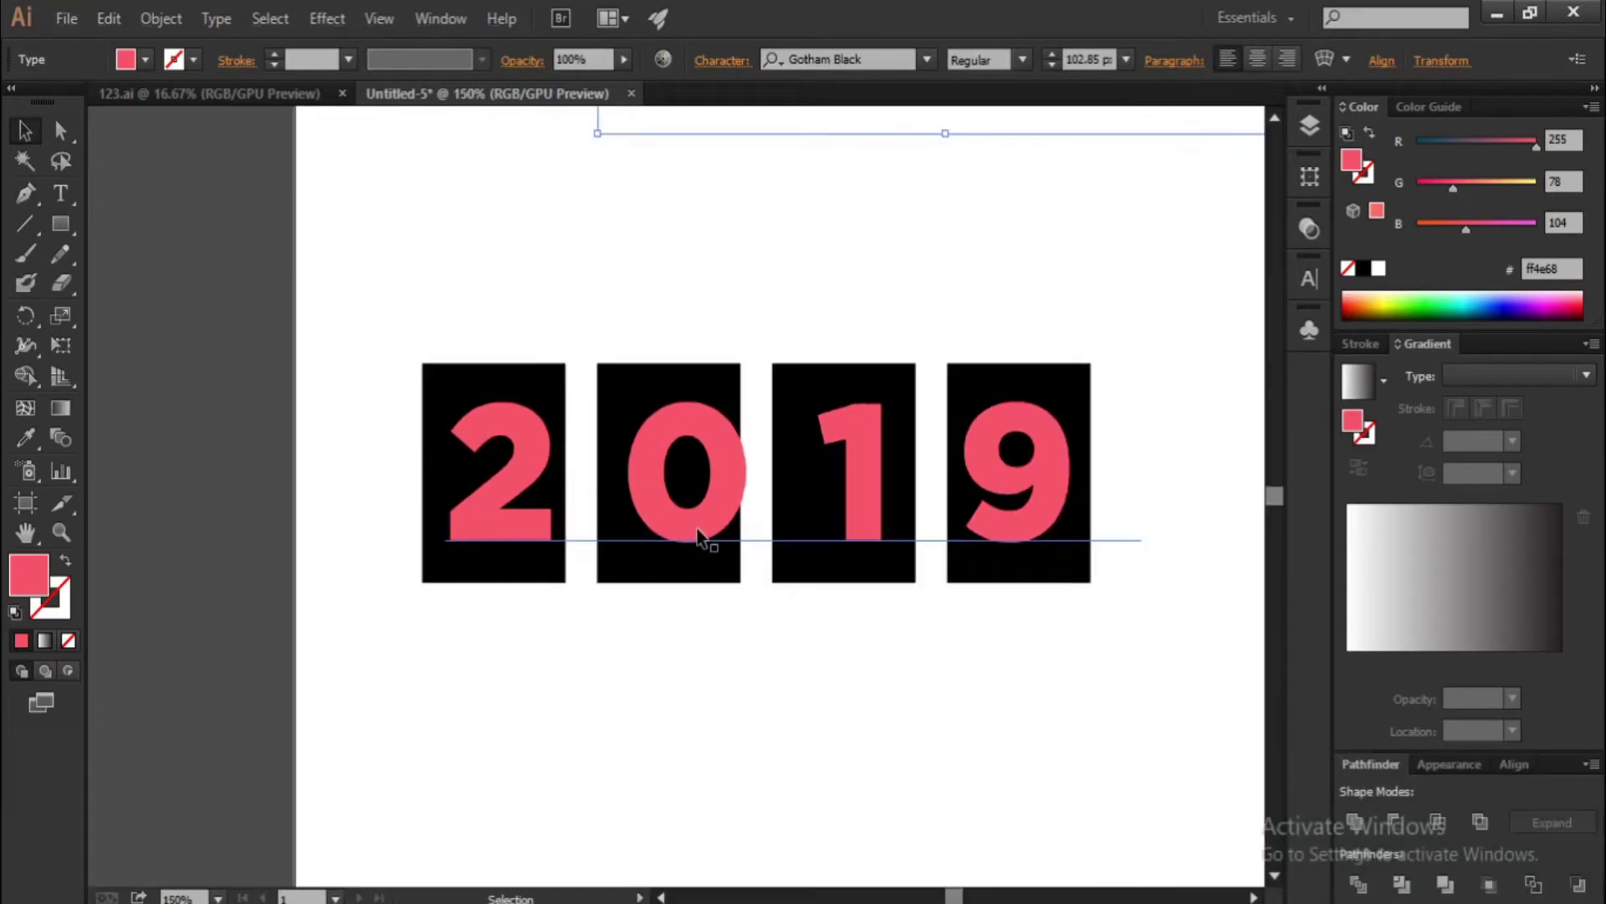
Convert the boxed 2019 text to outlines and ungroup the digits
left_click(699, 533)
right_click(700, 533)
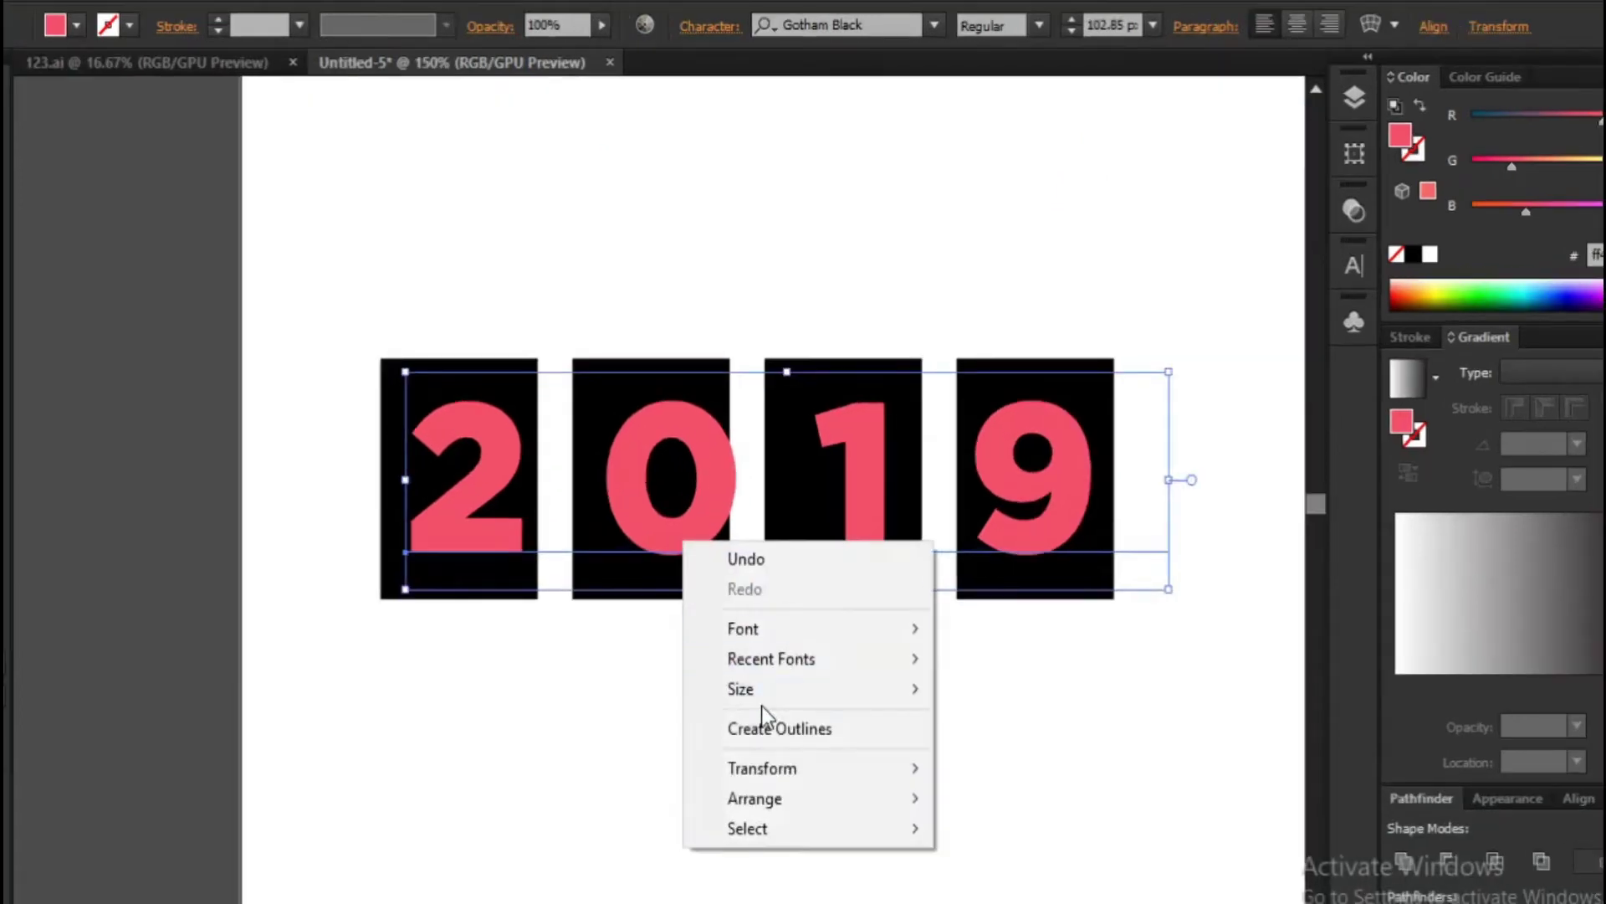
left_click(765, 700)
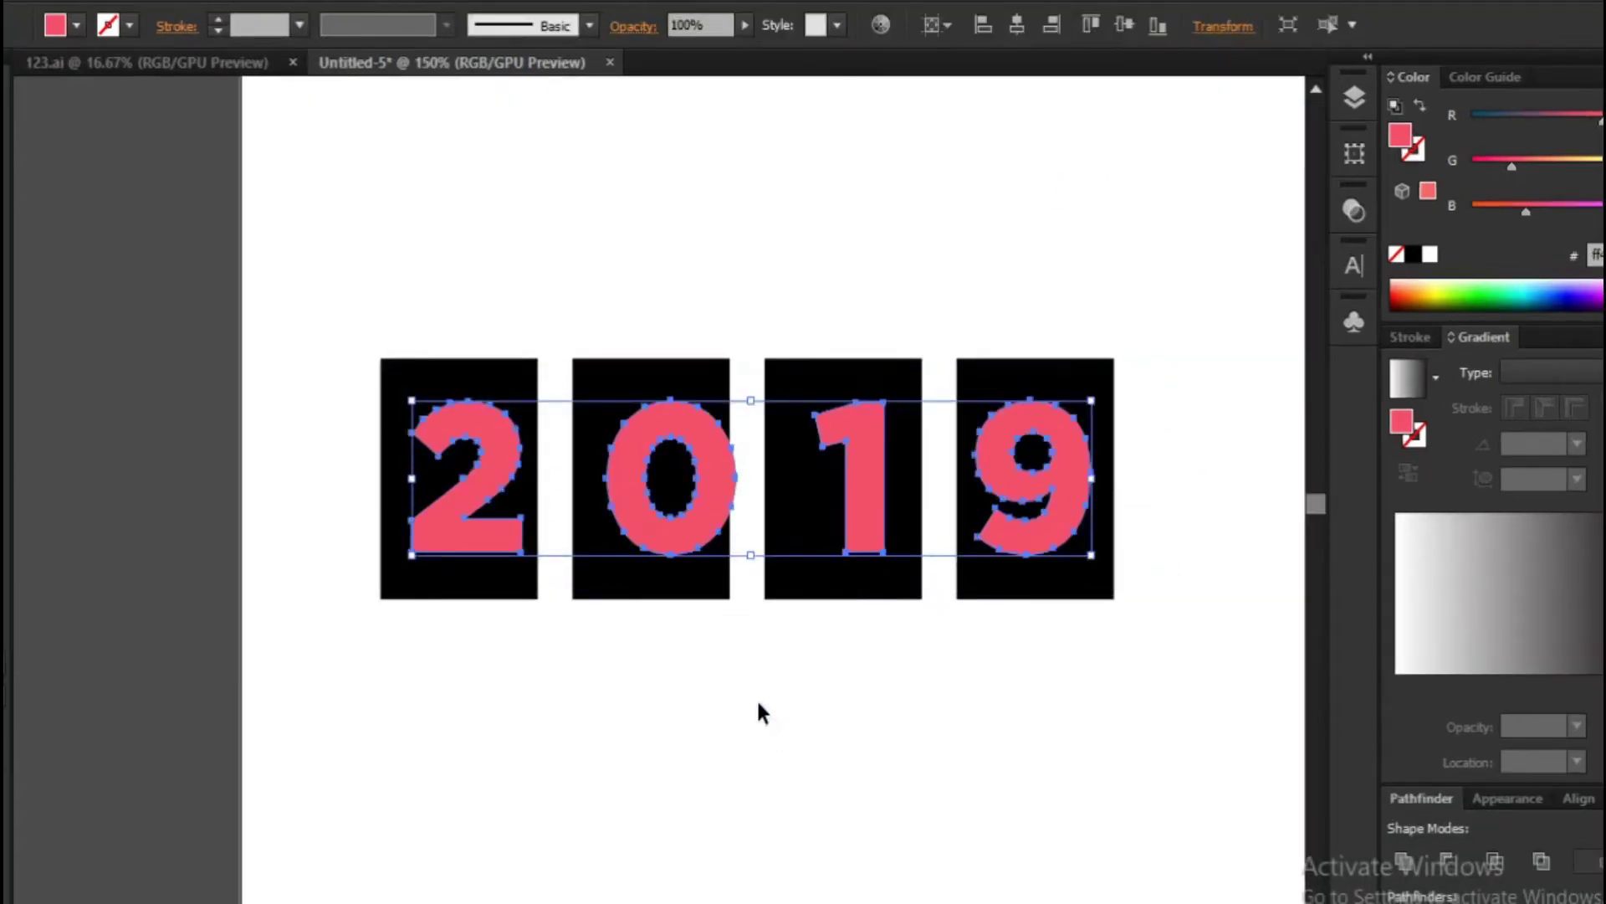
right_click(688, 505)
left_click(735, 662)
left_click(743, 632)
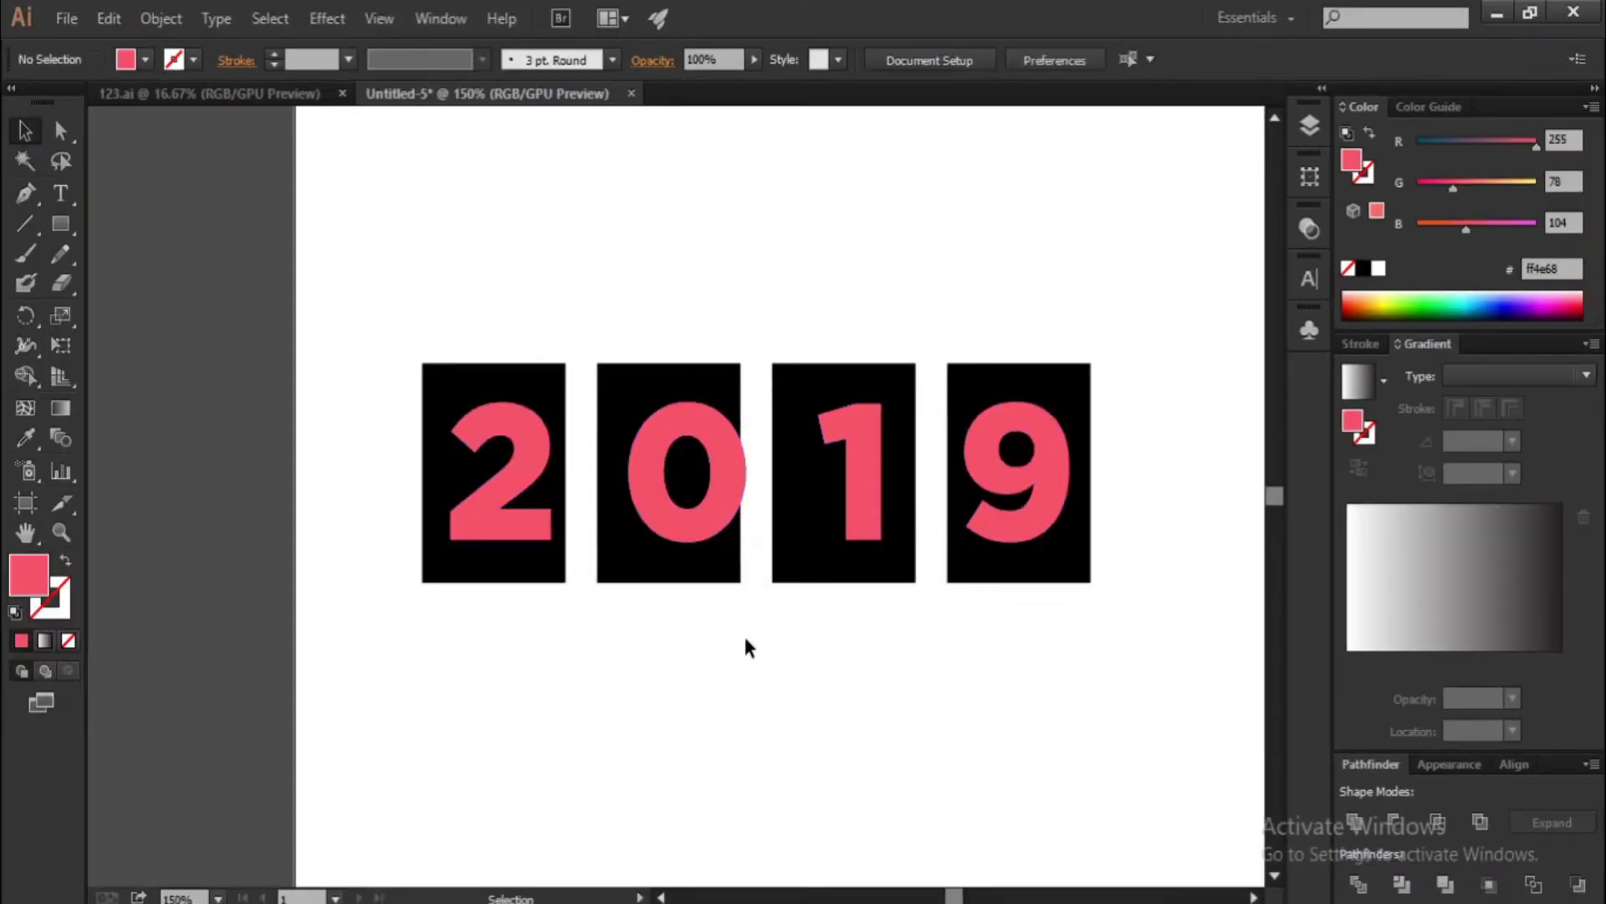
scroll(694, 508, "up", 2, "alt")
Centre the outlined 0, 1 and 9 digits within their black boxes
left_click(713, 528)
left_click_drag(713, 529, 686, 524)
scroll(684, 517, "up", 1, "alt")
scroll(687, 525, "down", 3, "alt")
scroll(817, 569, "up", 2, "alt")
left_click_drag(817, 569, 811, 579)
scroll(812, 578, "down", 2, "alt")
scroll(963, 577, "up", 2, "alt")
left_click_drag(964, 577, 903, 594)
left_click(1047, 588)
scroll(1076, 620, "down", 4, "alt")
scroll(1079, 628, "up", 2)
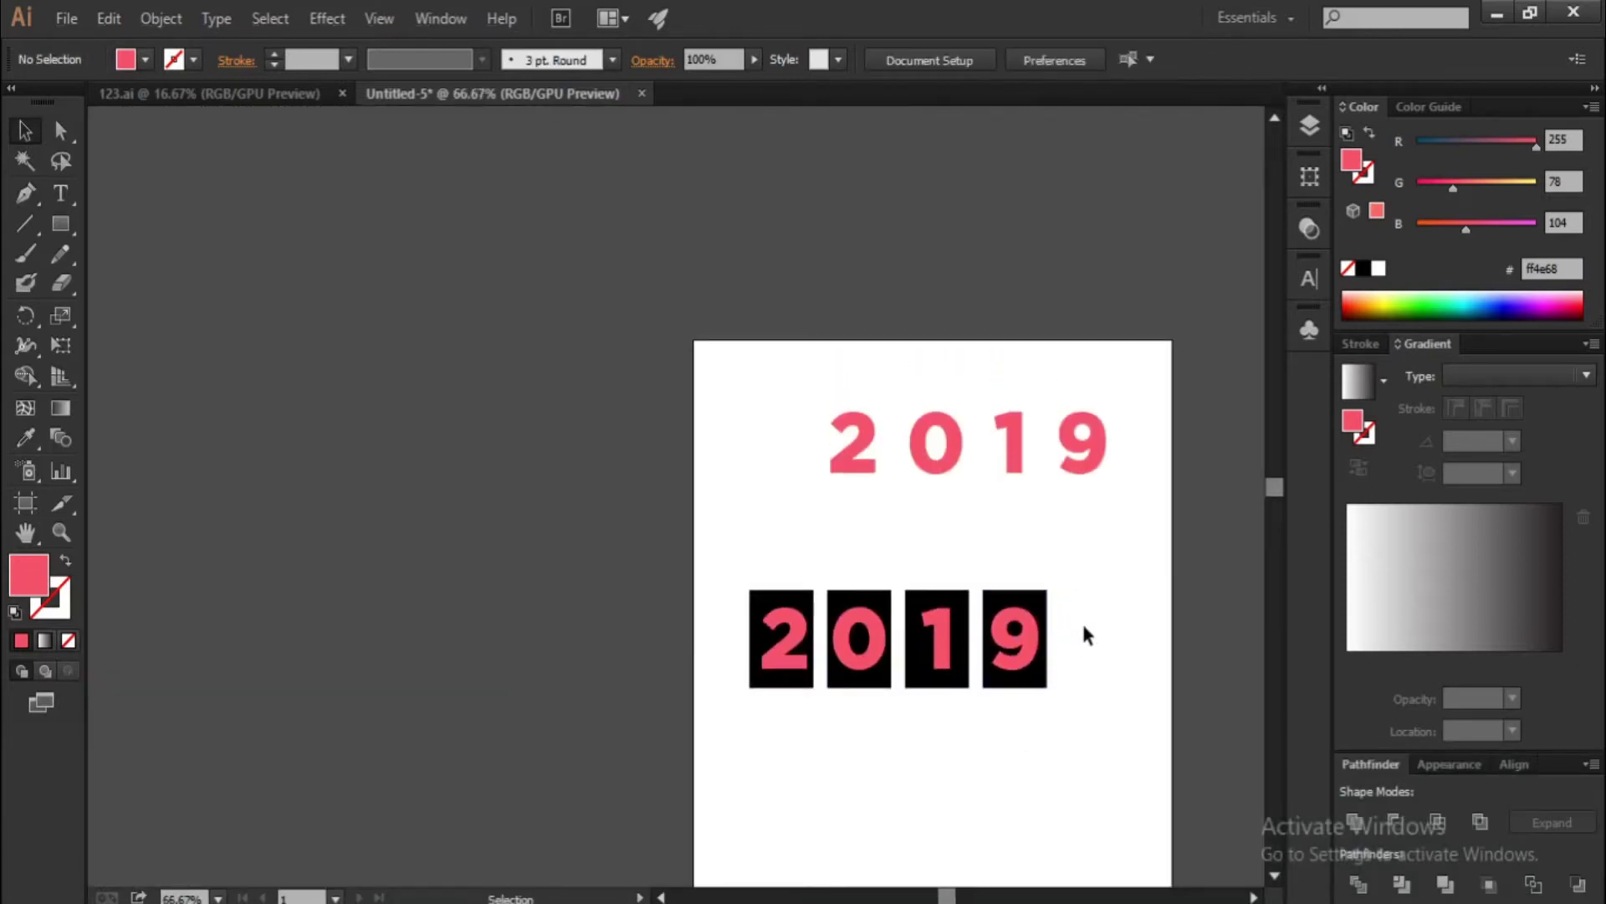
Edit the upper 2019 copy so it reads 2020
left_click(888, 456)
scroll(1129, 535, "up", 1)
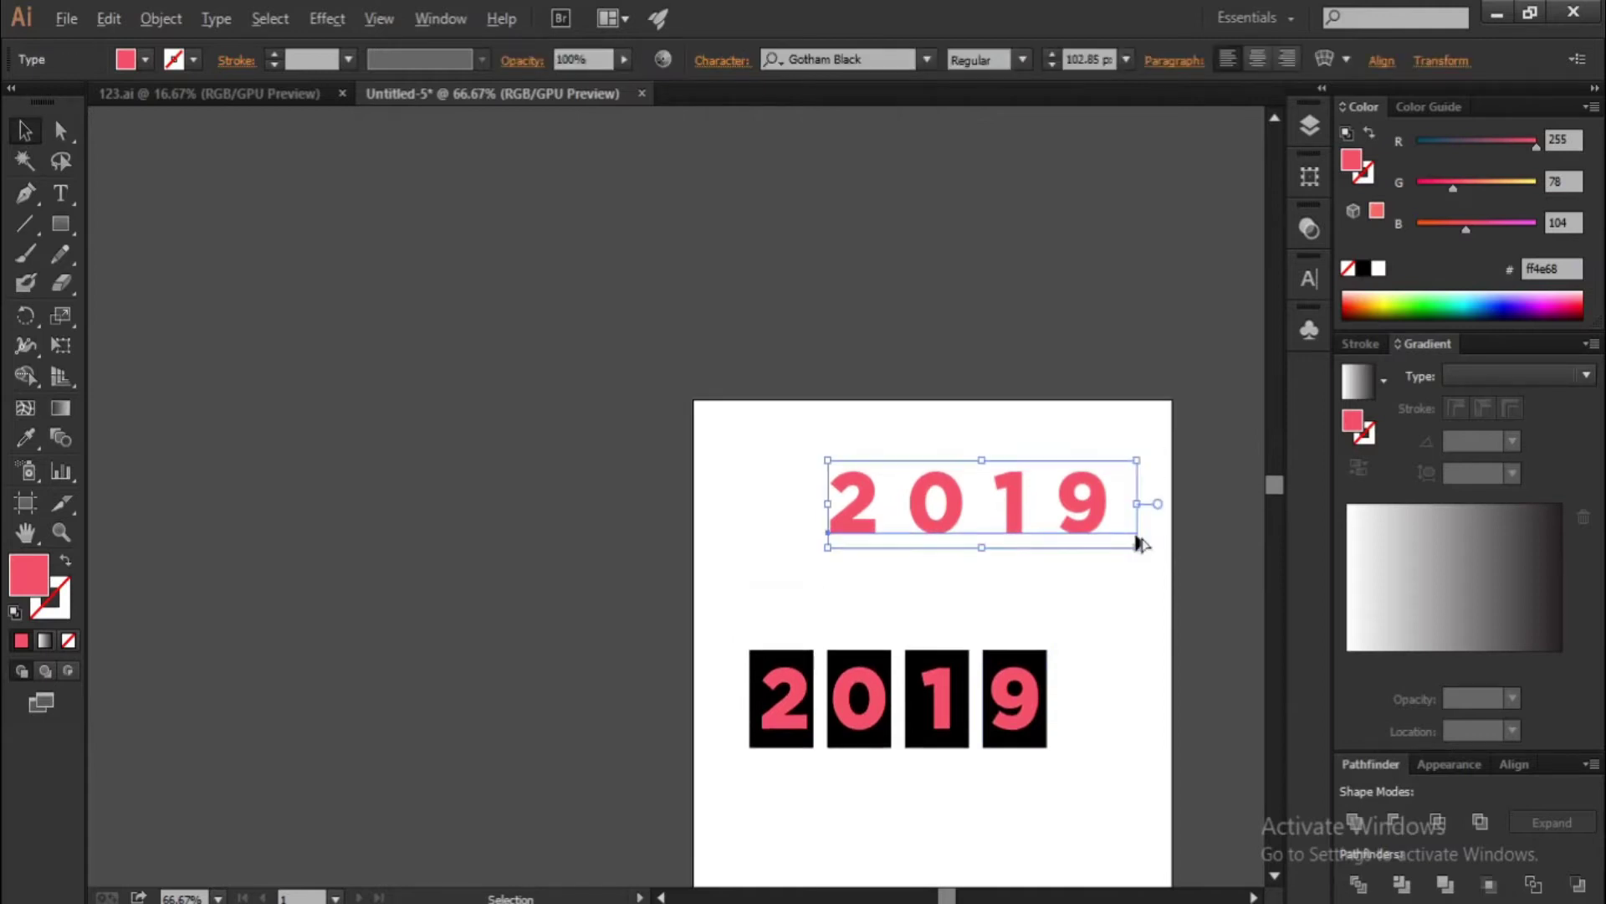
scroll(1134, 540, "up", 1, "alt")
double_click(1133, 519)
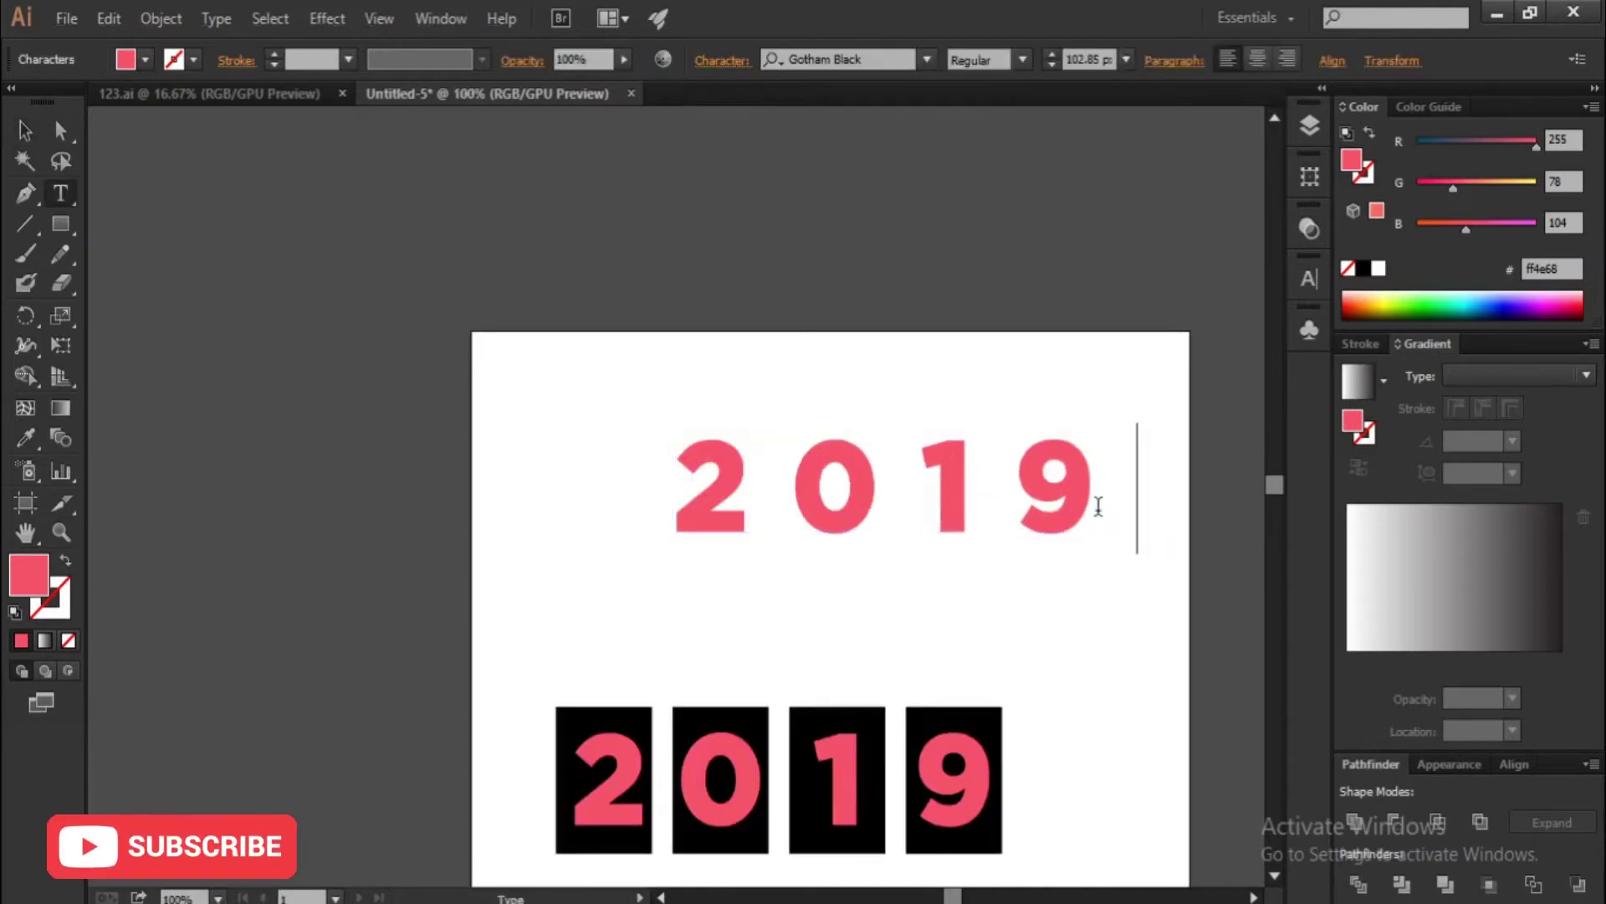
key("BackSpace")
key("BackSpace")
type("20")
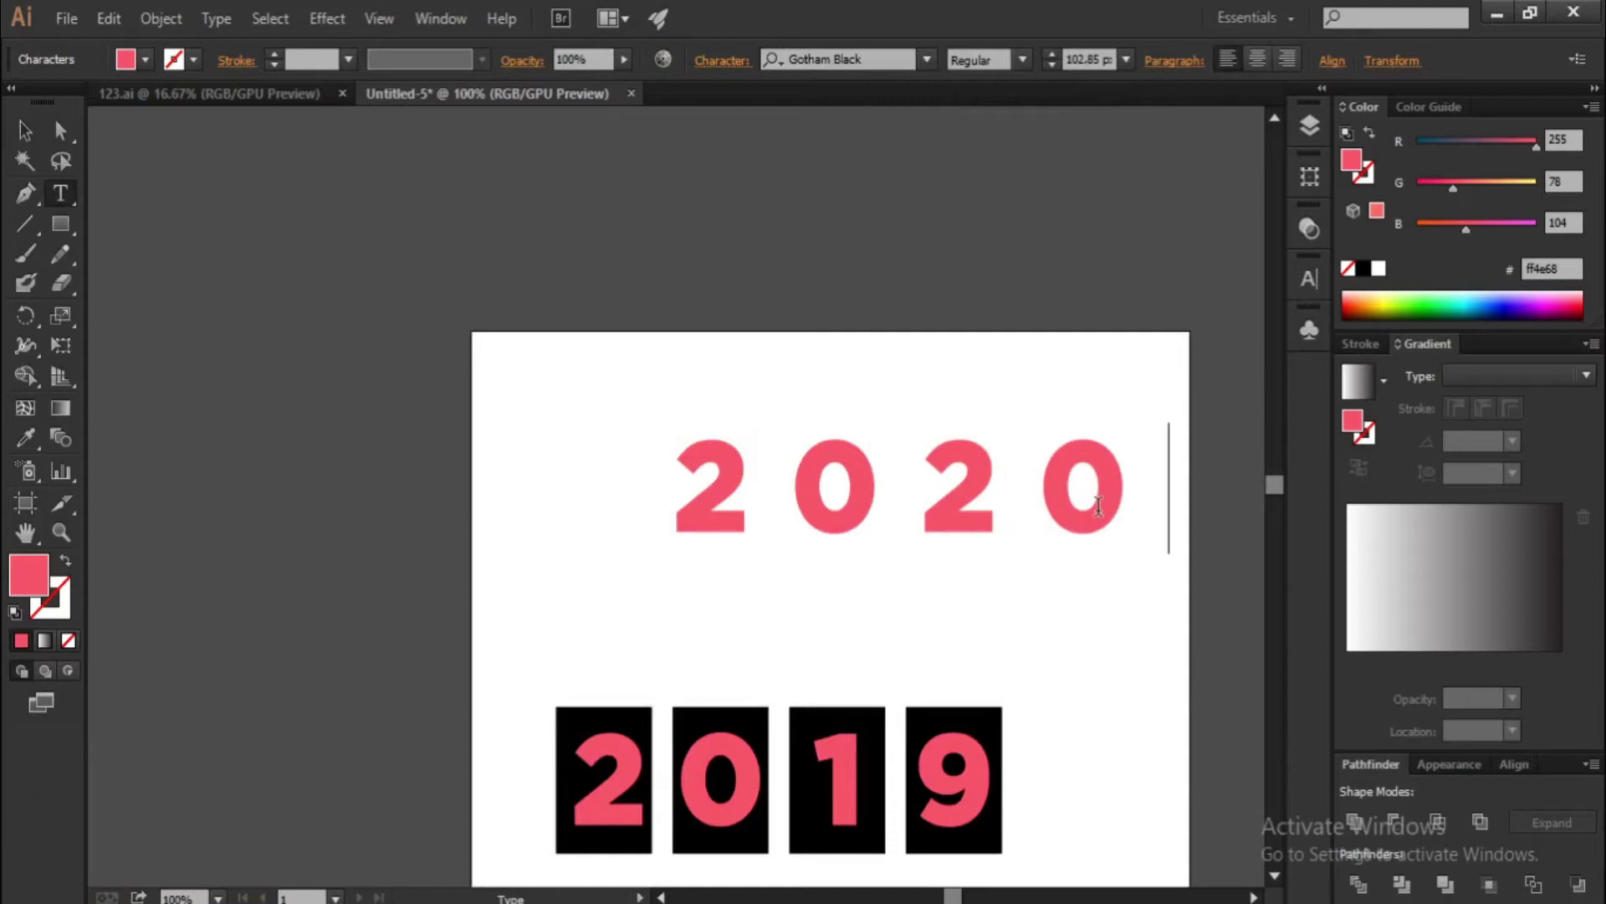
scroll(1099, 506, "down", 1)
left_click(25, 130)
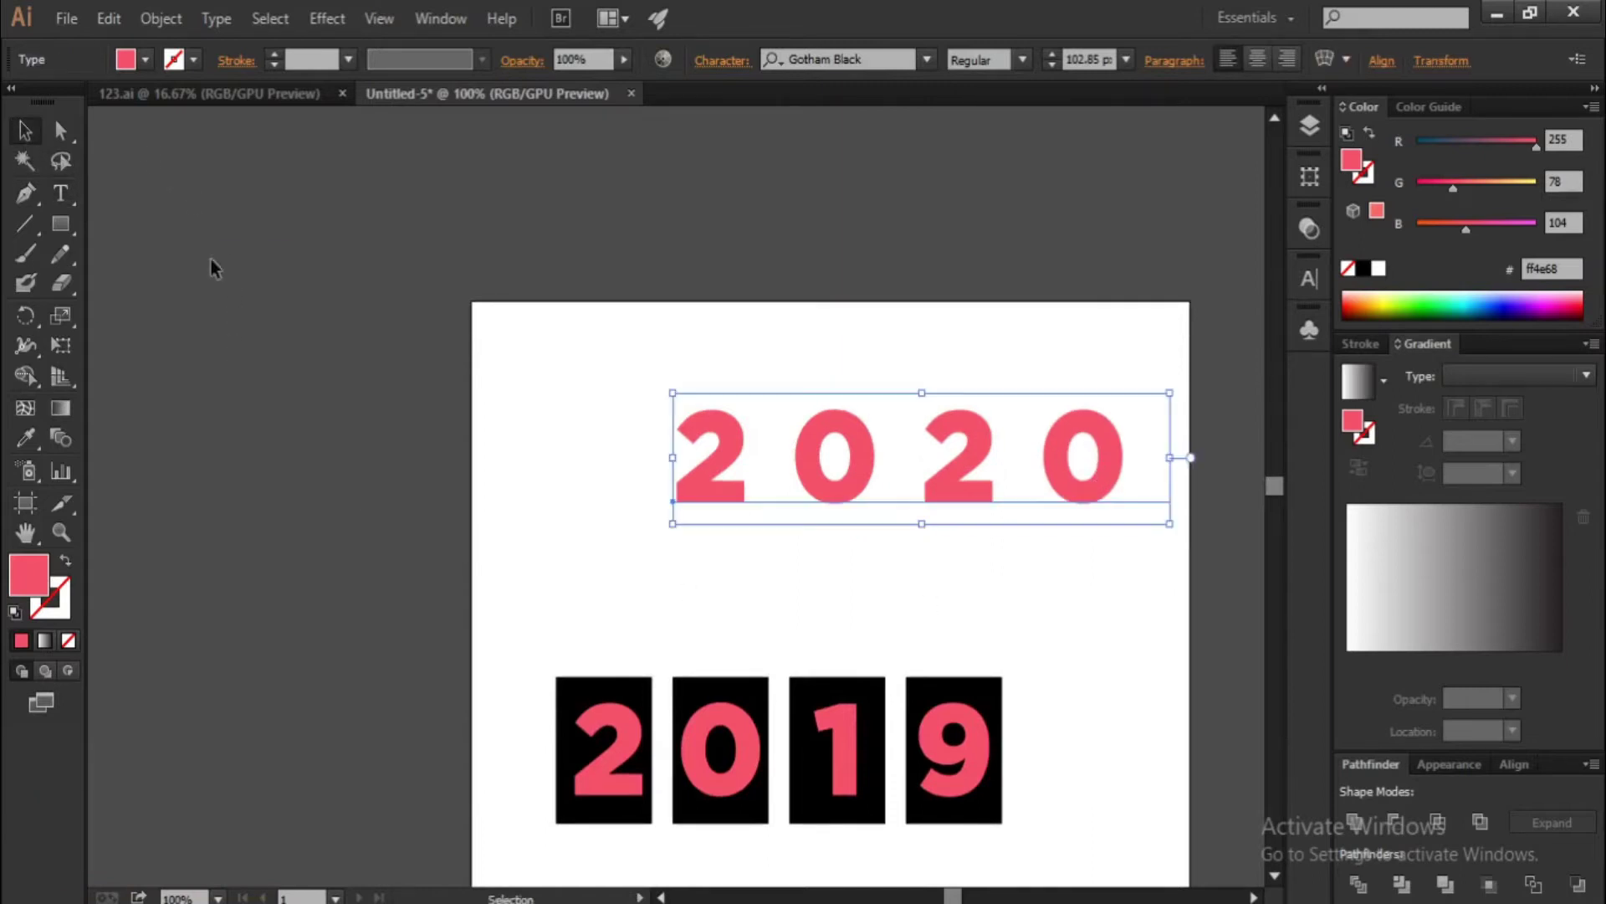
left_click(620, 542)
scroll(736, 553, "down", 3)
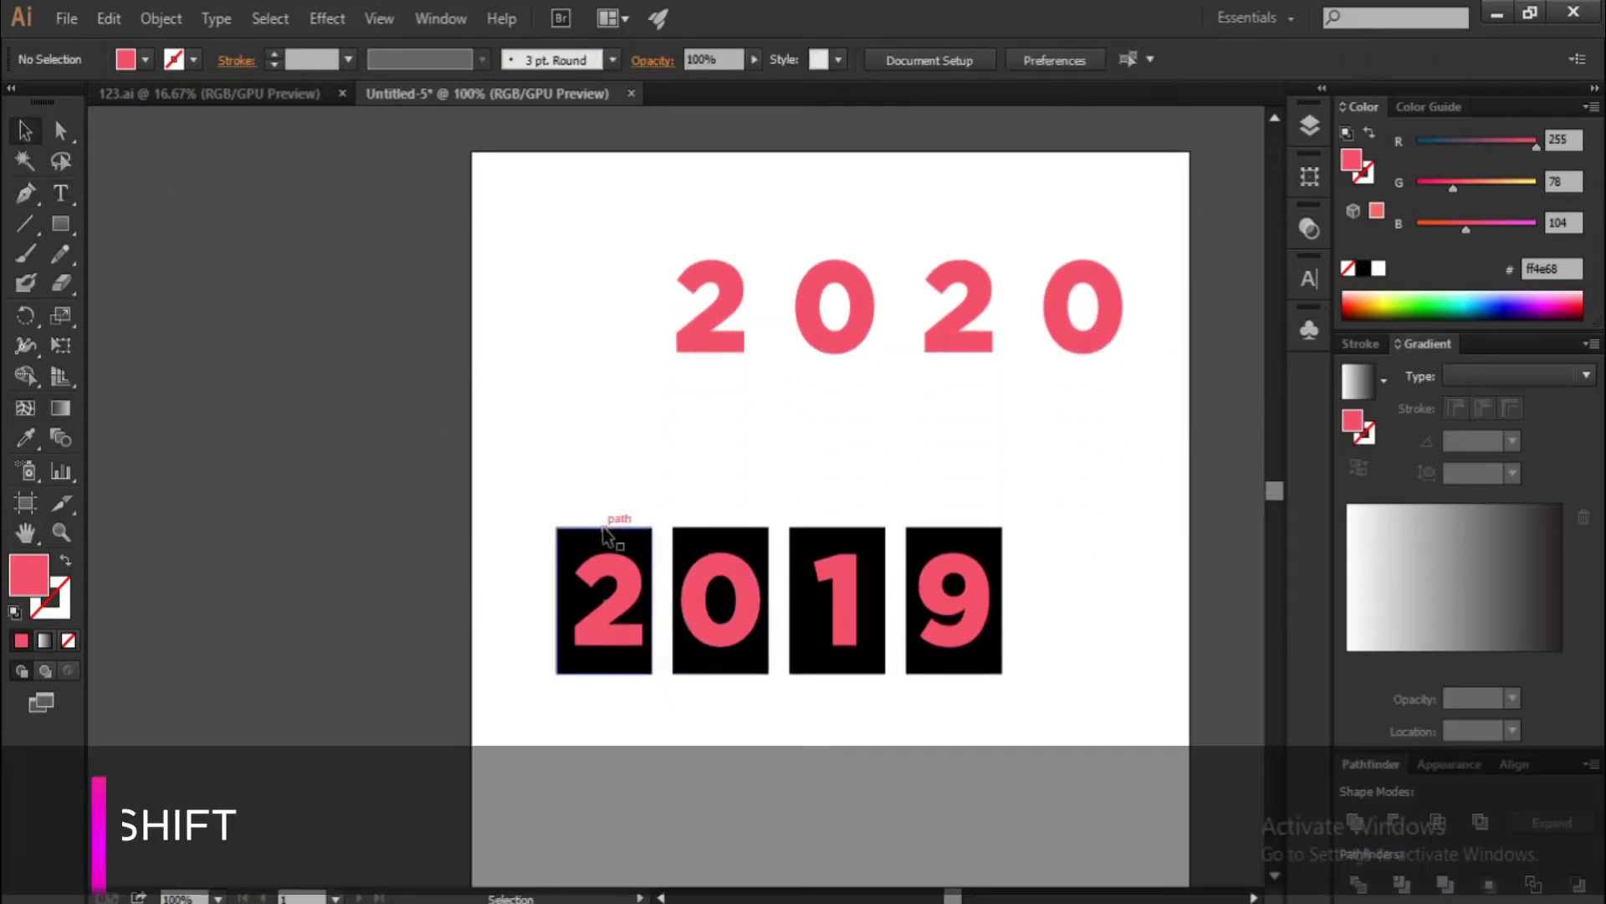
Duplicate the four 2019 tiles upward to form a second row
left_click(604, 529)
left_click(757, 536, "shift")
left_click(833, 532, "shift")
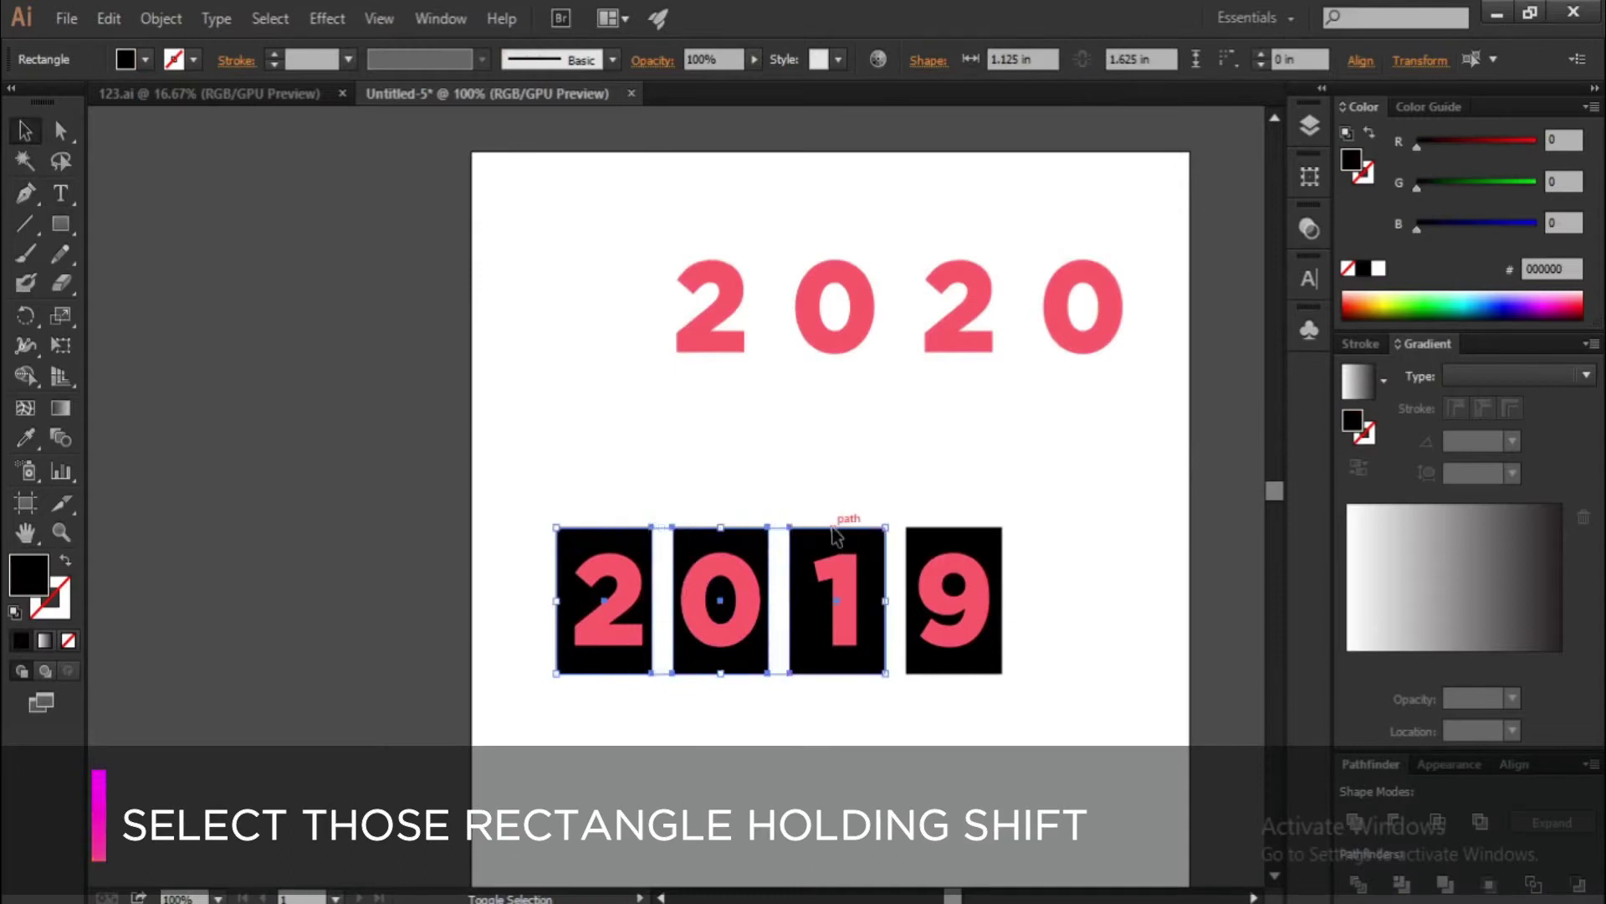
left_click(933, 536, "shift")
scroll(975, 560, "up", 1)
left_click_drag(972, 572, 971, 406)
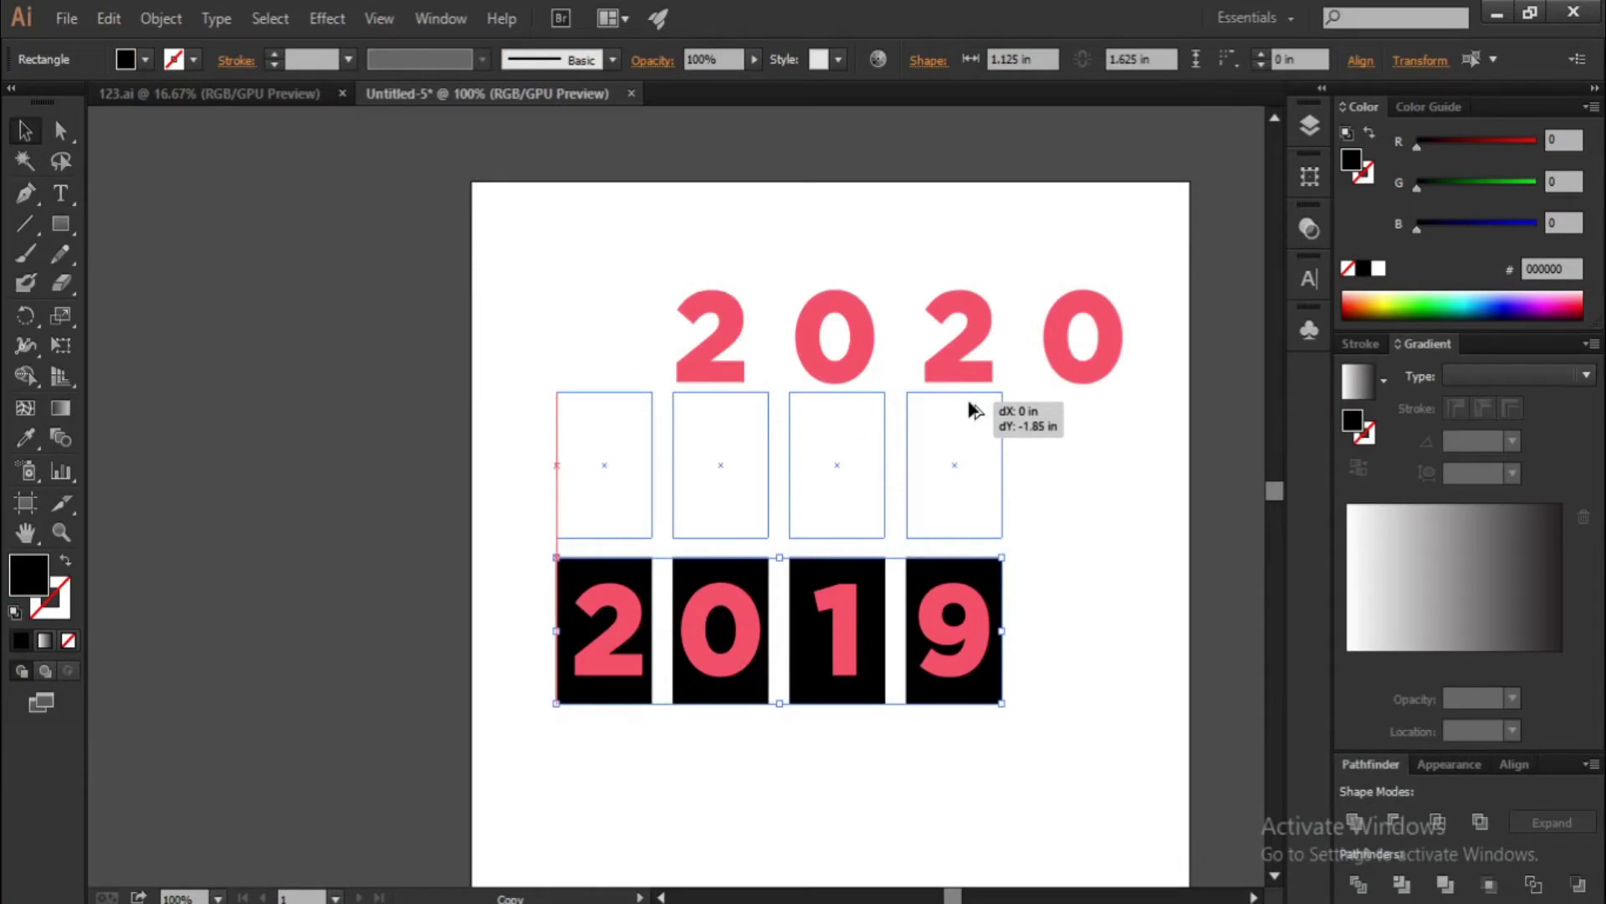
left_click_drag(971, 405, 970, 410)
Move 2020 onto the new tiles, convert it to outlines and ungroup the digits
scroll(1046, 447, "up", 1)
left_click(1085, 416)
mouse_move(1085, 416)
left_mouse_down()
mouse_move(976, 516)
mouse_move(996, 515)
left_mouse_up()
scroll(1007, 505, "up", 1)
right_click(994, 515)
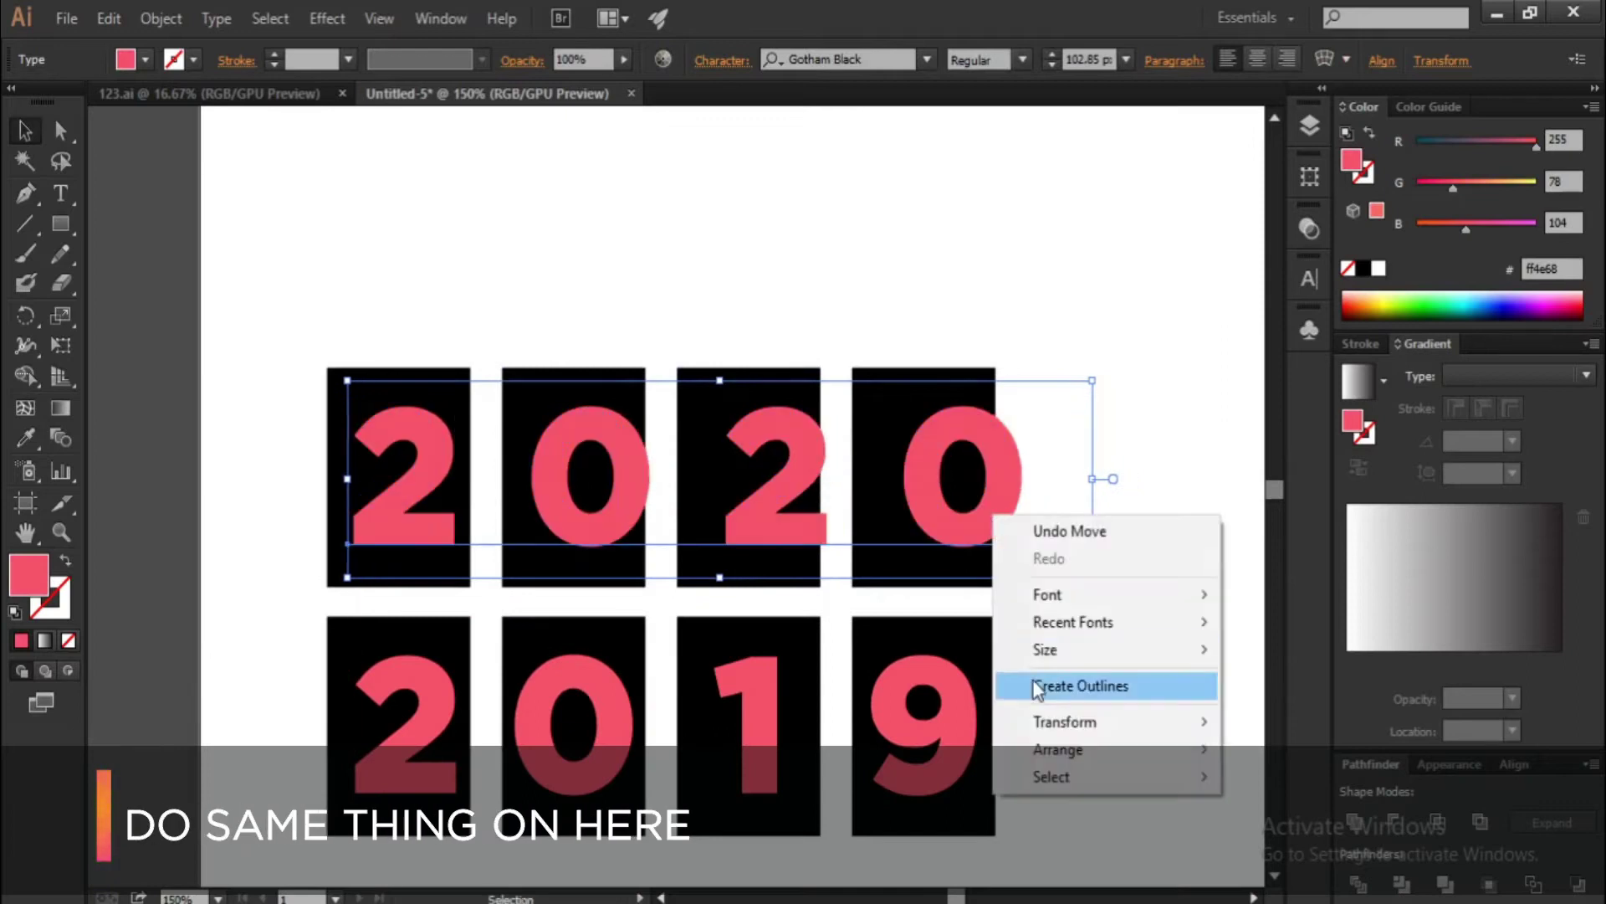
left_click(1032, 681)
right_click(851, 550)
left_click(911, 693)
Centre the outlined 2020 digits within their tiles
left_click(649, 576)
left_click(881, 563)
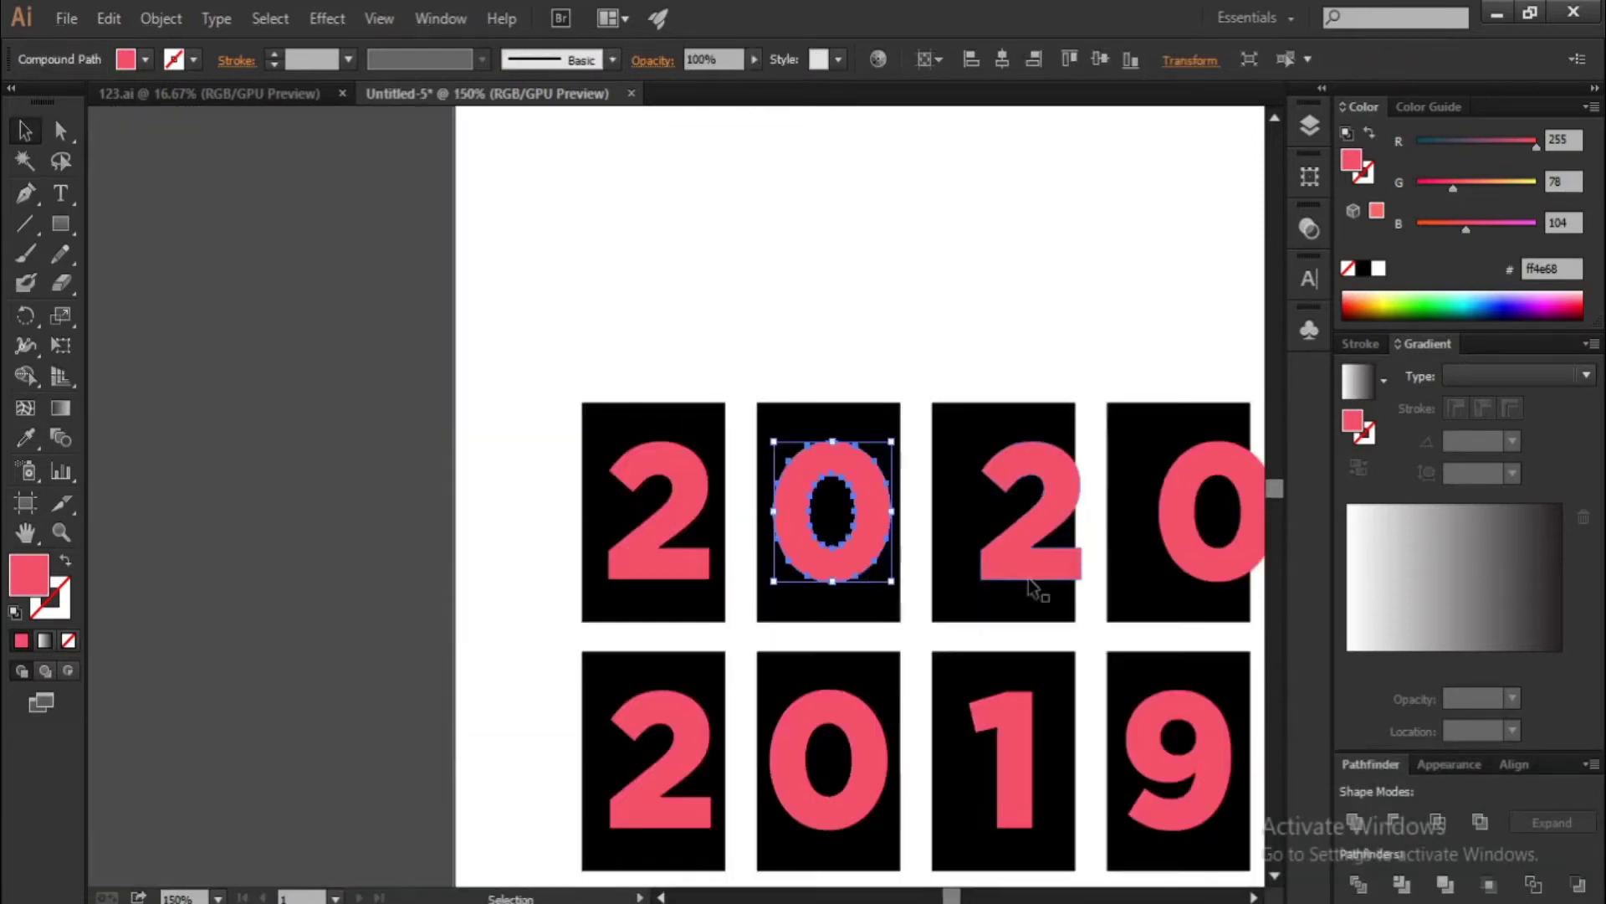
scroll(1035, 588, "up", 1)
left_click(877, 561)
left_click_drag(843, 569, 721, 631)
left_click(1010, 615)
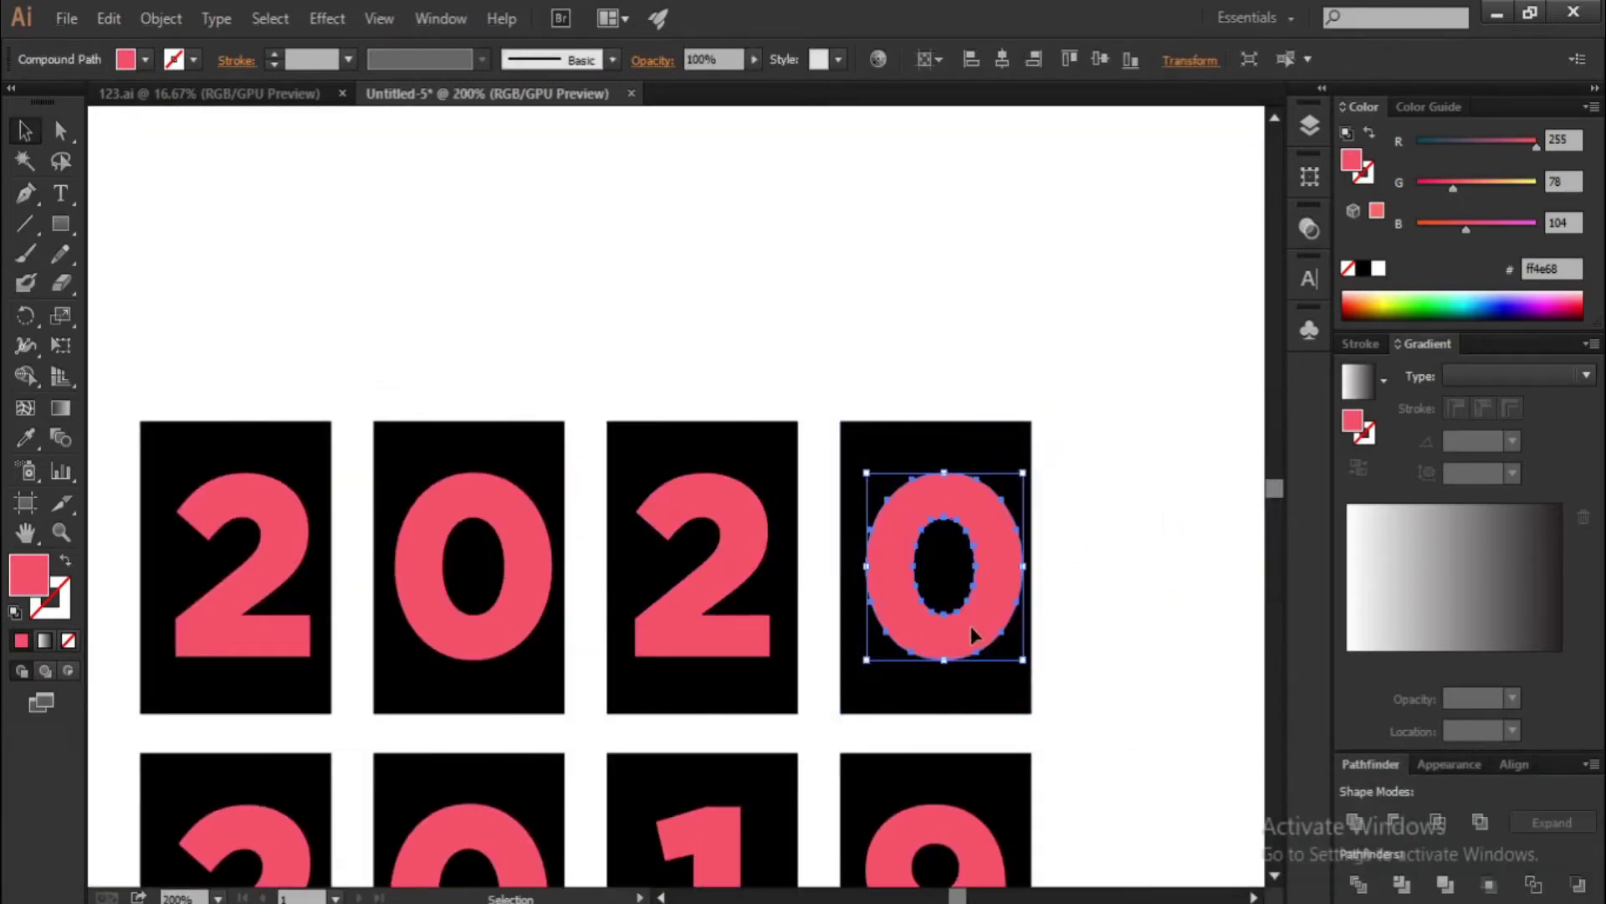
scroll(971, 625, "down", 3)
left_click(830, 627)
scroll(831, 631, "up", 1)
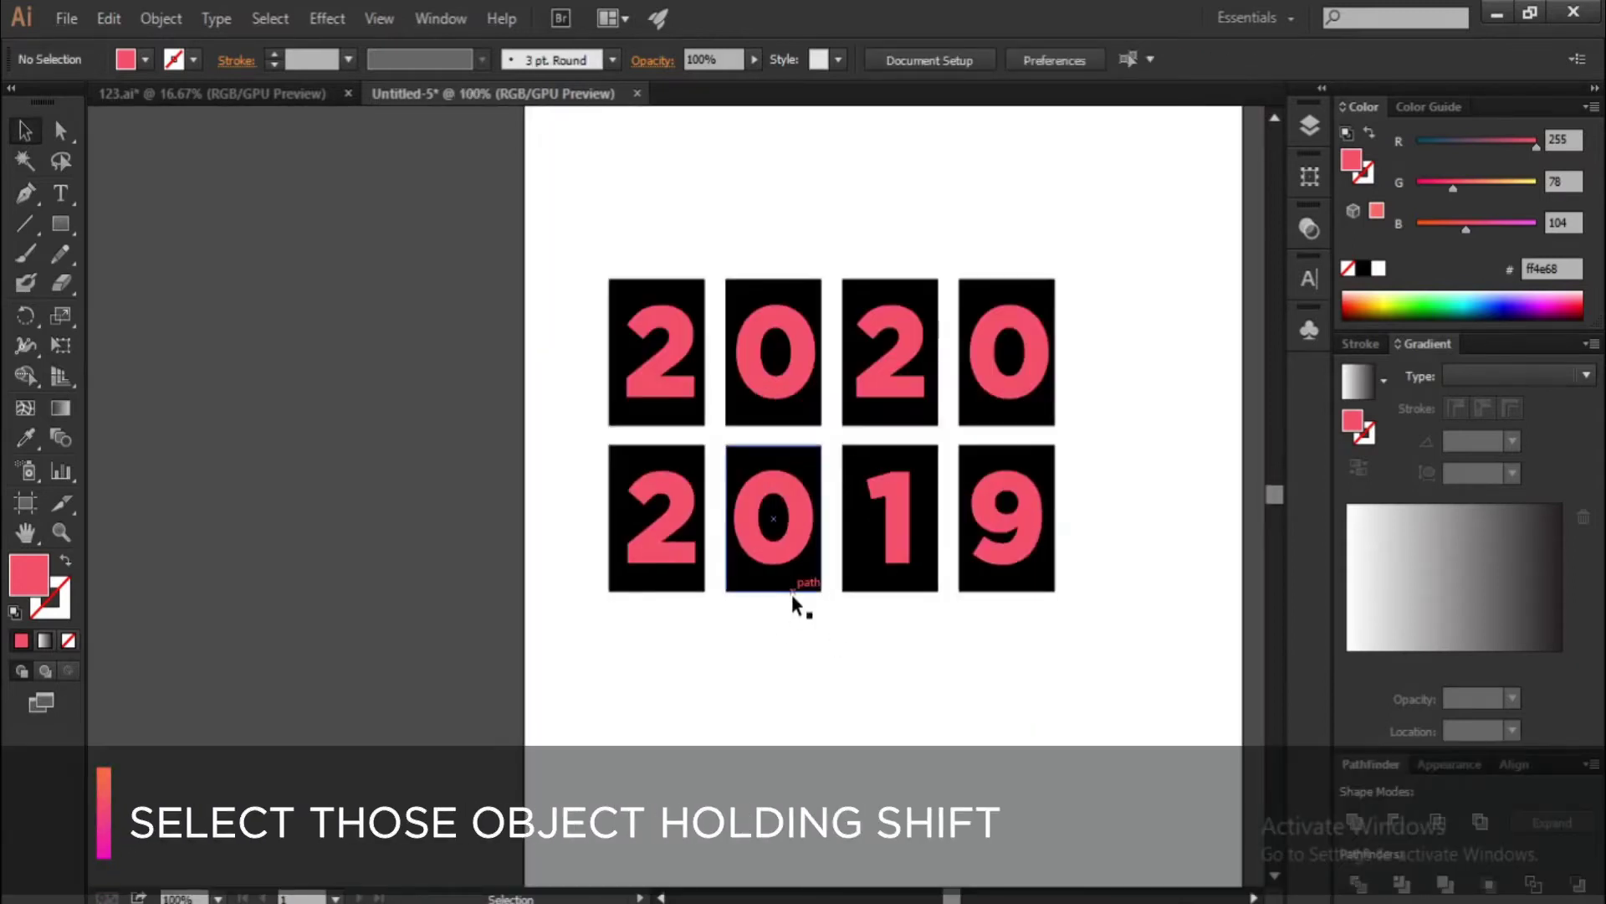
Fill all eight black tiles with white
left_click(791, 592)
left_click(674, 590, "shift")
left_click(861, 589, "shift")
left_click(995, 477, "shift")
left_click(1038, 429, "shift")
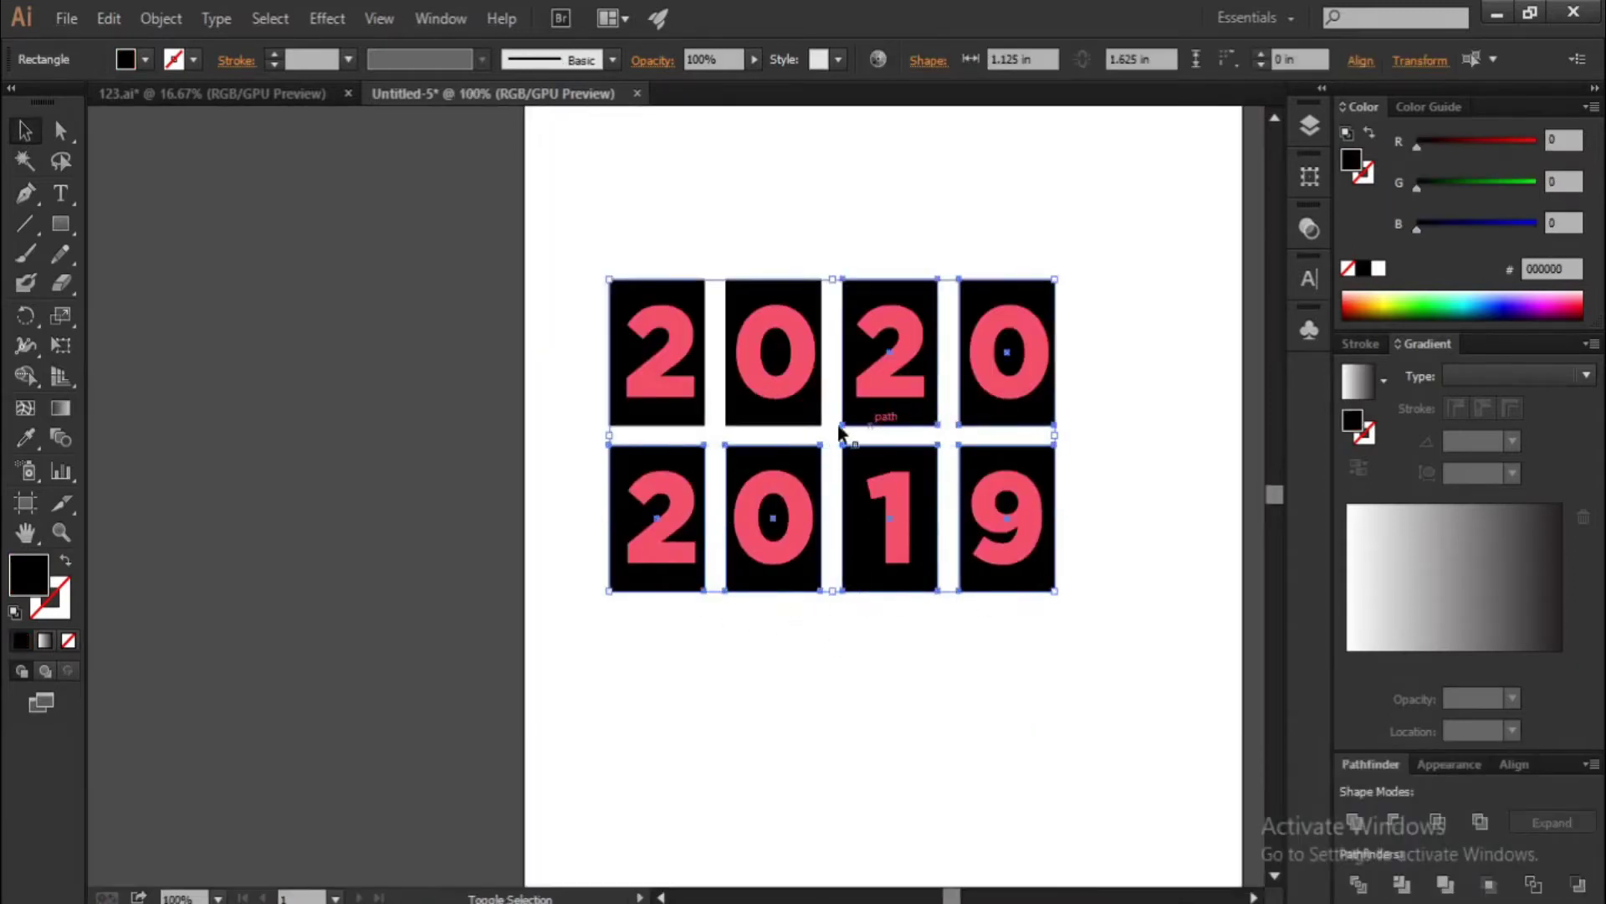
left_click(1378, 269)
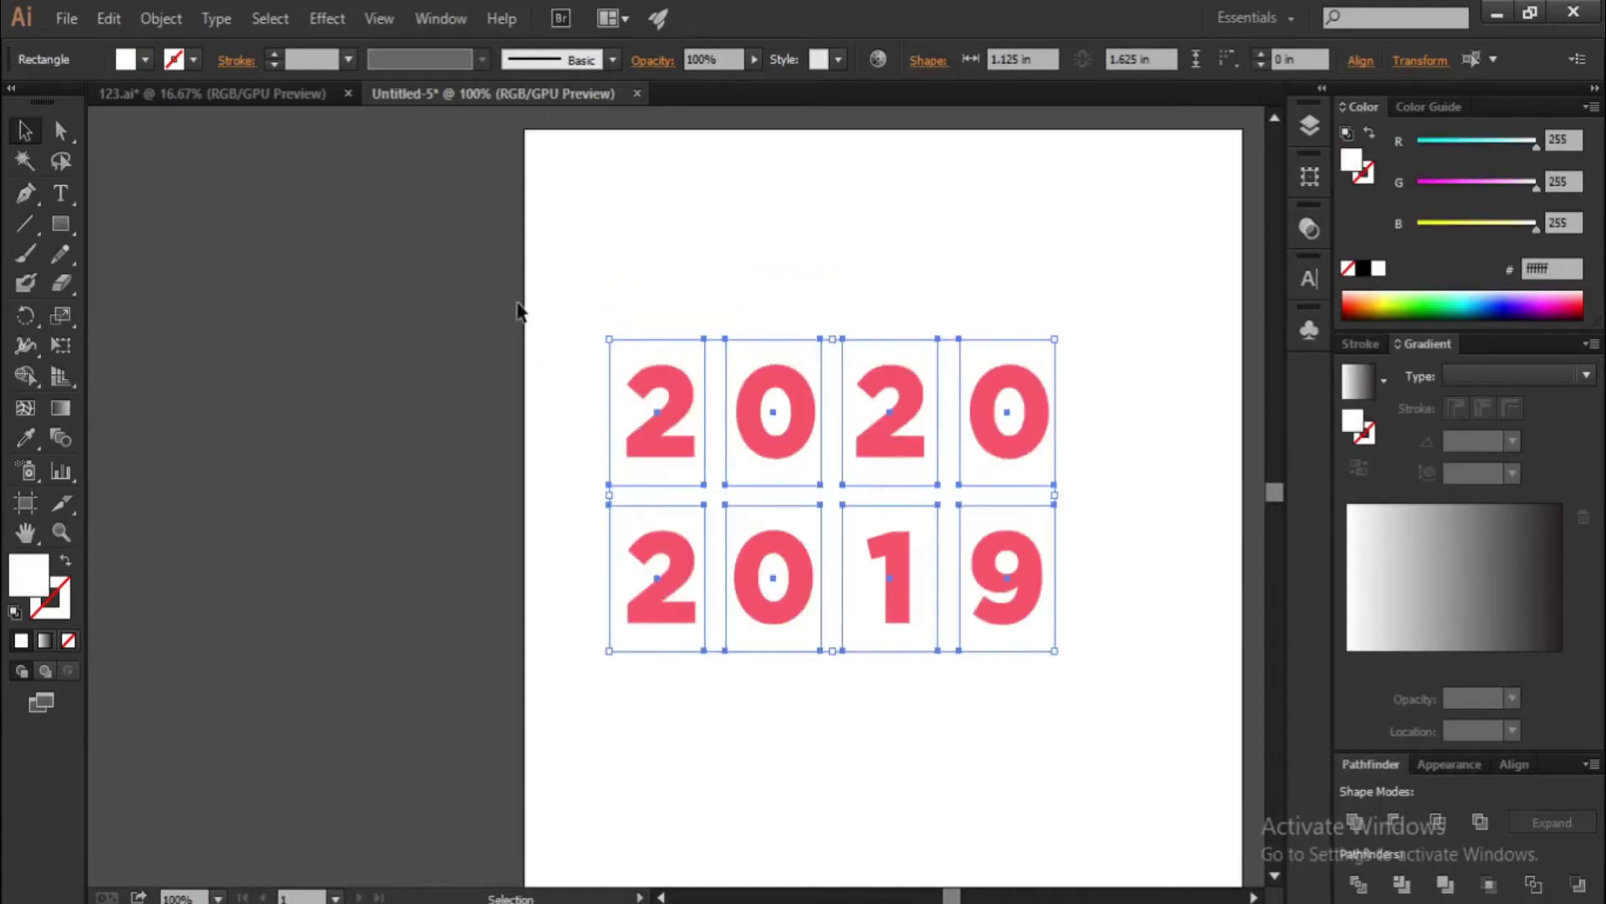
With Shape Builder, knock all eight 2019 and 2020 digits out of their tiles
left_click_drag(522, 293, 1143, 713)
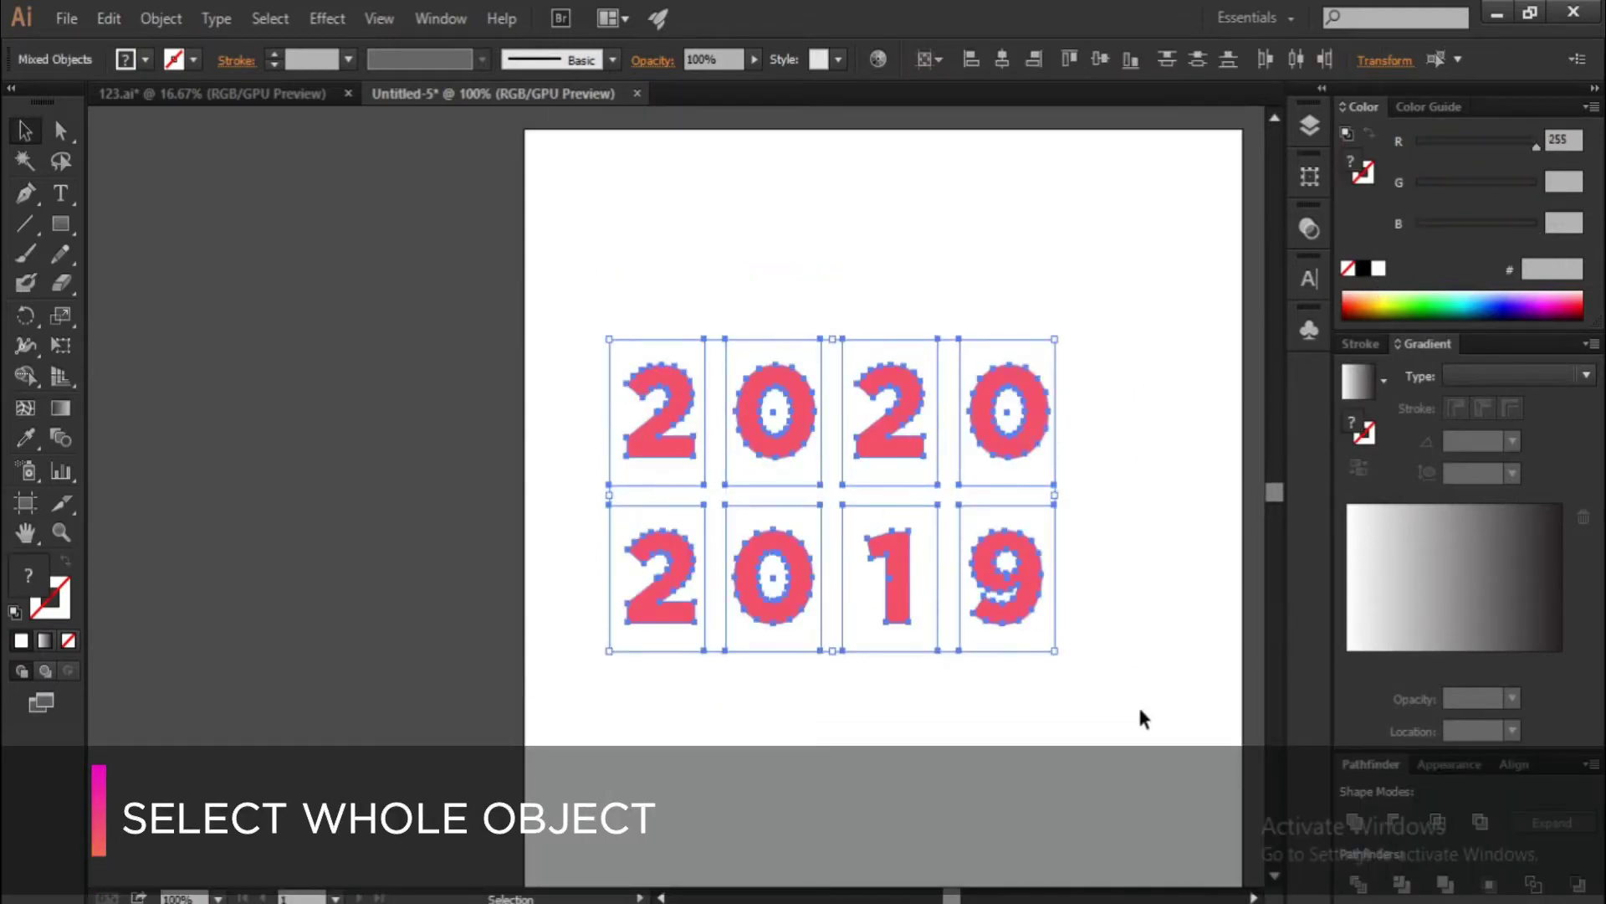
key("shift+m")
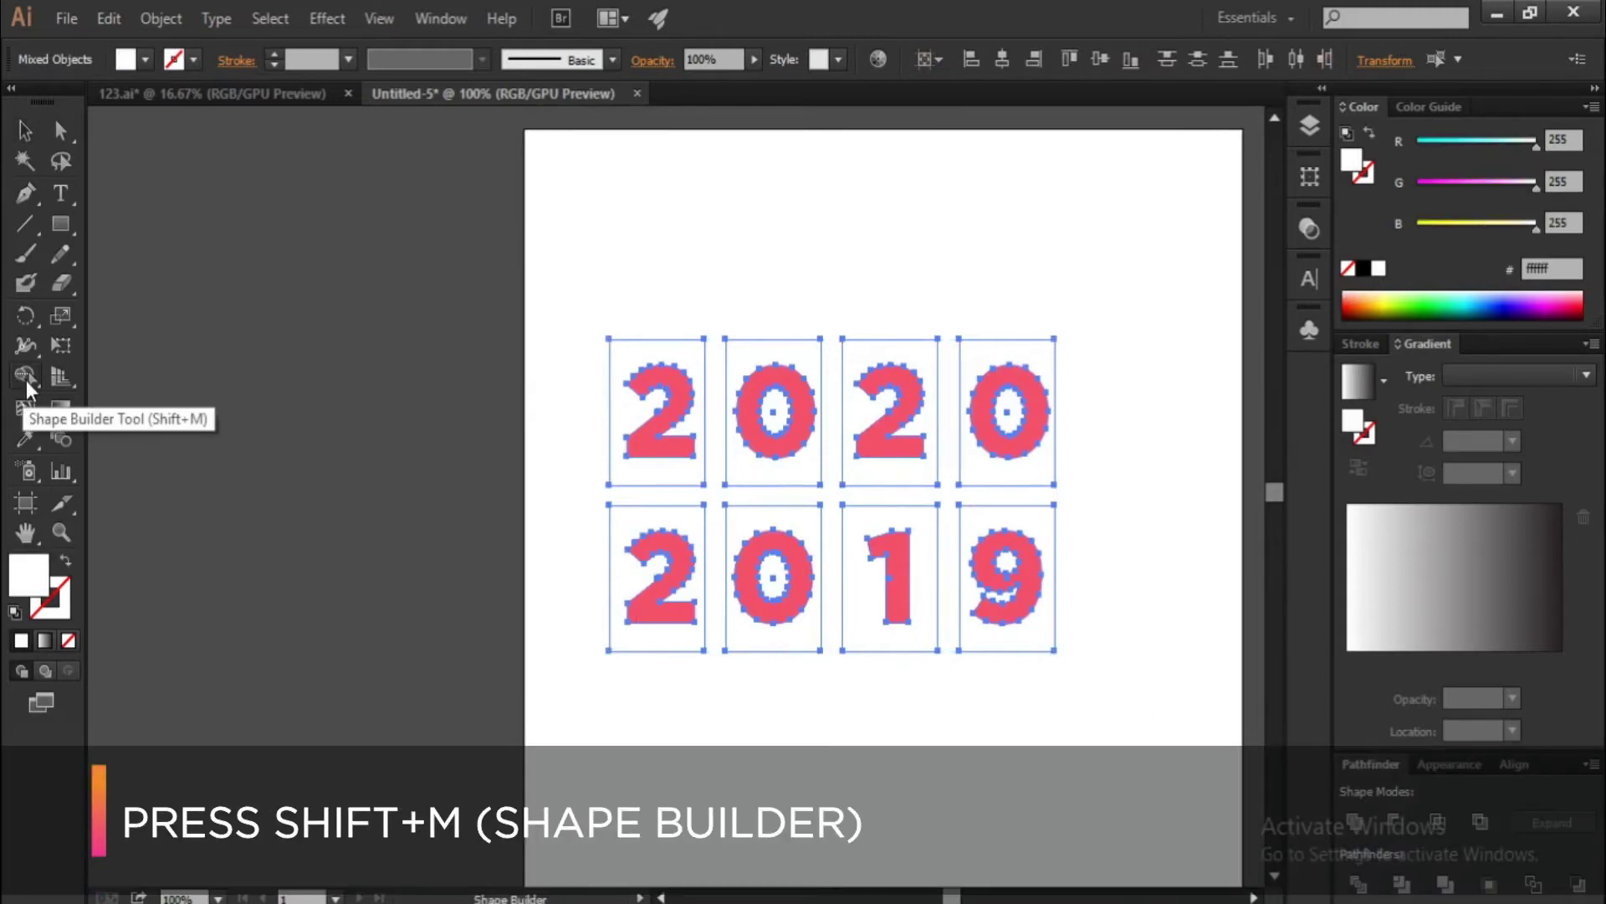
scroll(1018, 603, "up", 1)
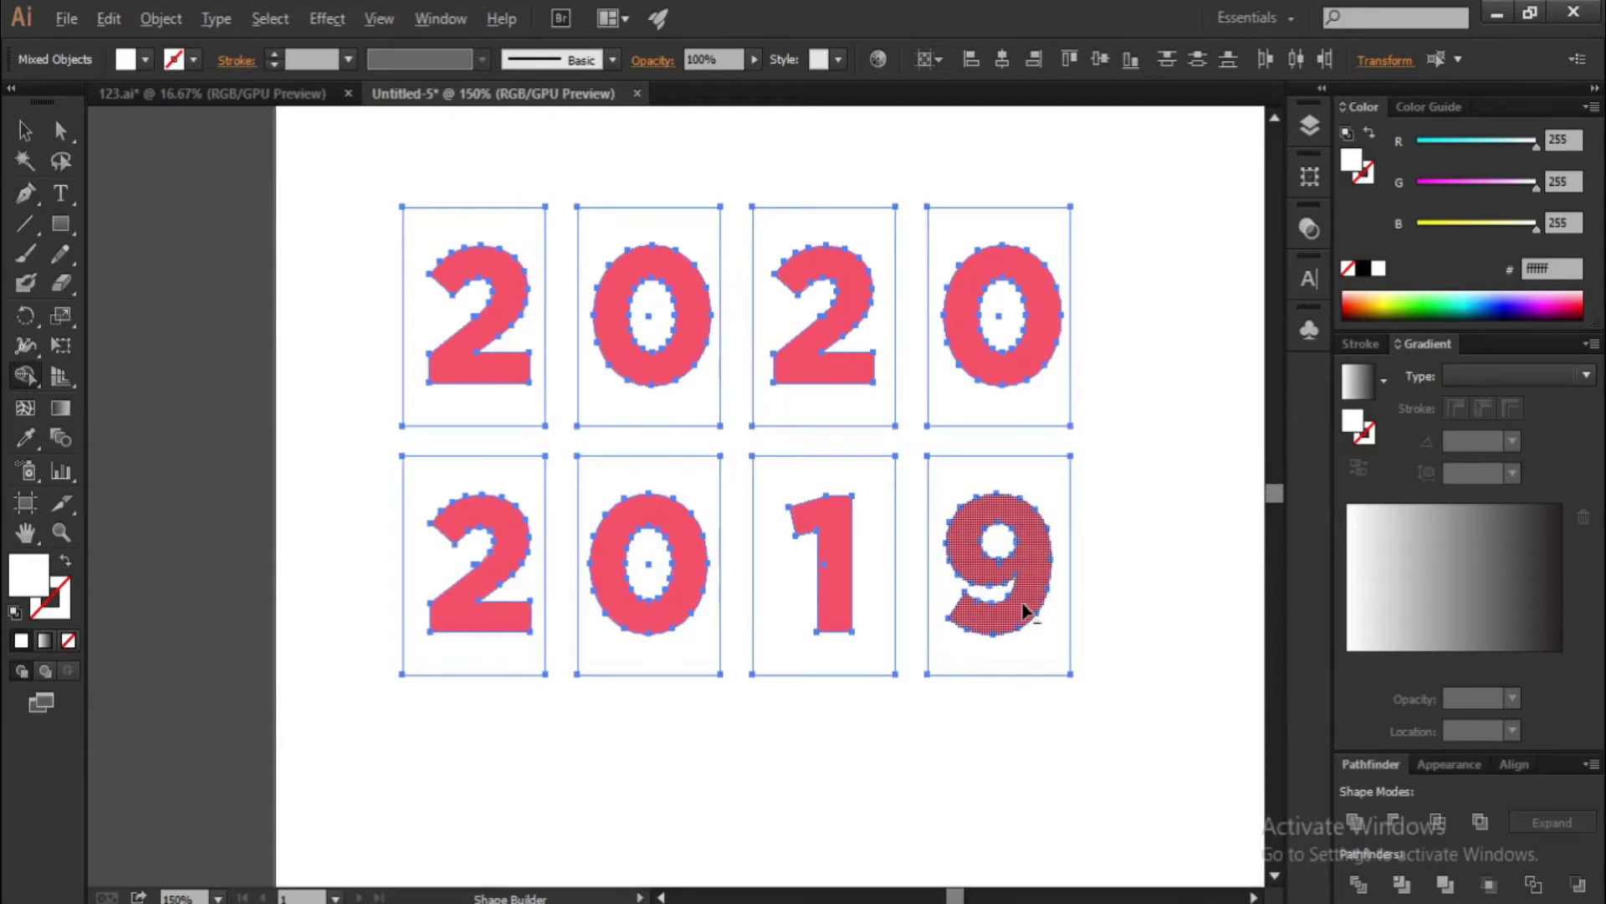
left_click(1022, 608, "alt")
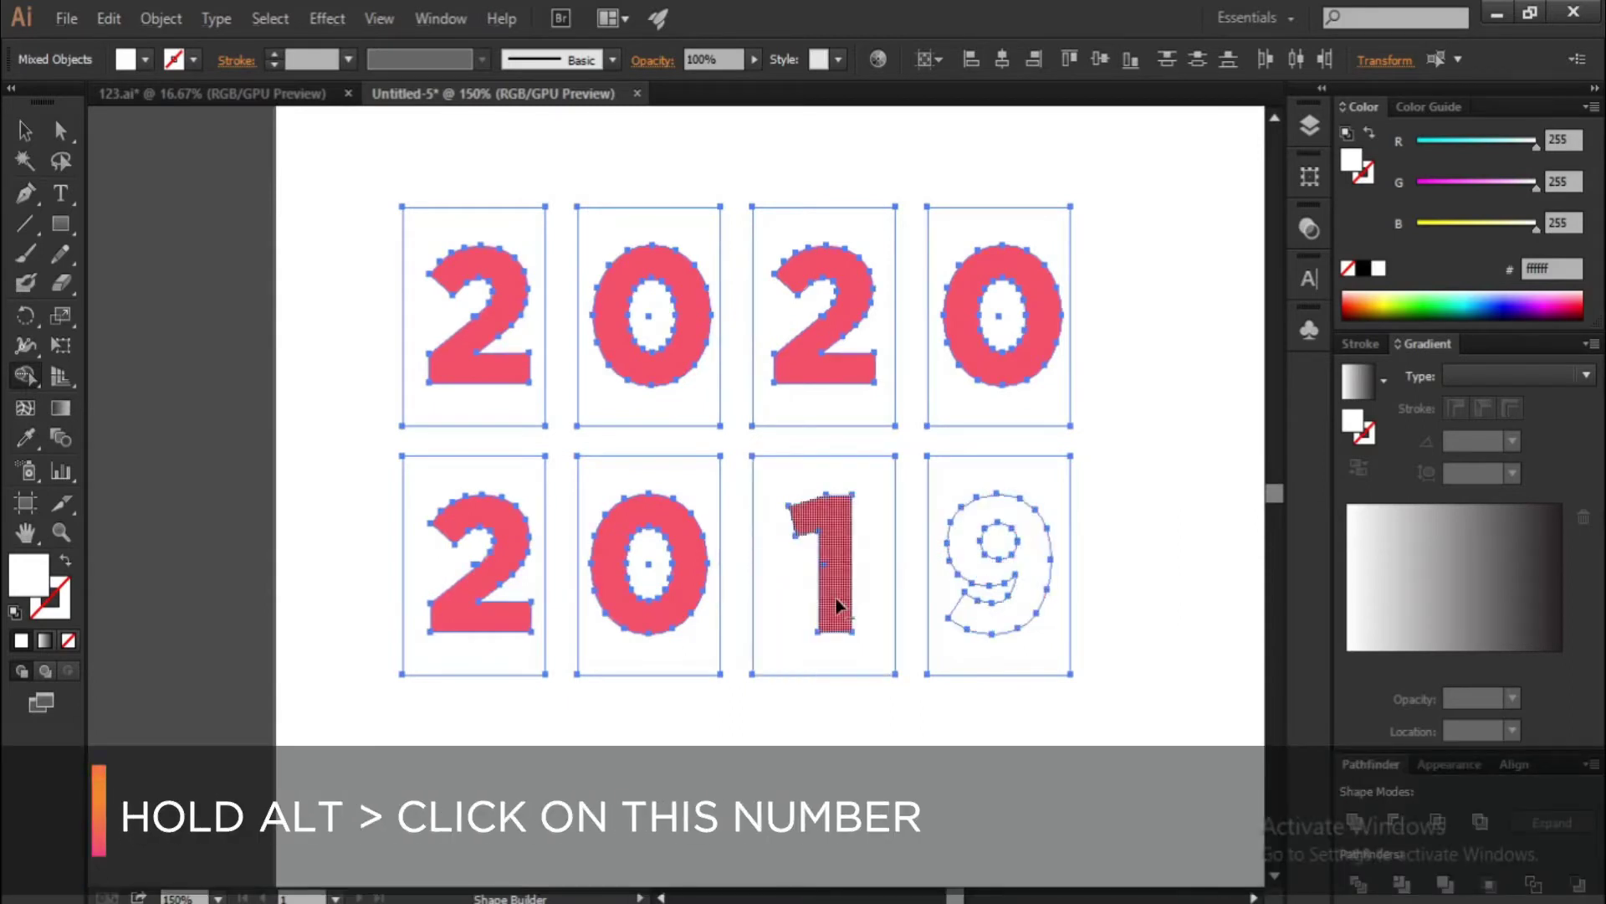
left_click(836, 603, "alt")
left_click(661, 618, "alt")
left_click(512, 624, "alt")
left_click(511, 373, "alt")
left_click(647, 377, "alt")
left_click(832, 373, "alt")
left_click(993, 378, "alt")
scroll(1015, 419, "down", 1)
Fit the whole page in view and select all the artwork
left_click(25, 131)
left_click(473, 448)
key("ctrl+0")
key("ctrl+a")
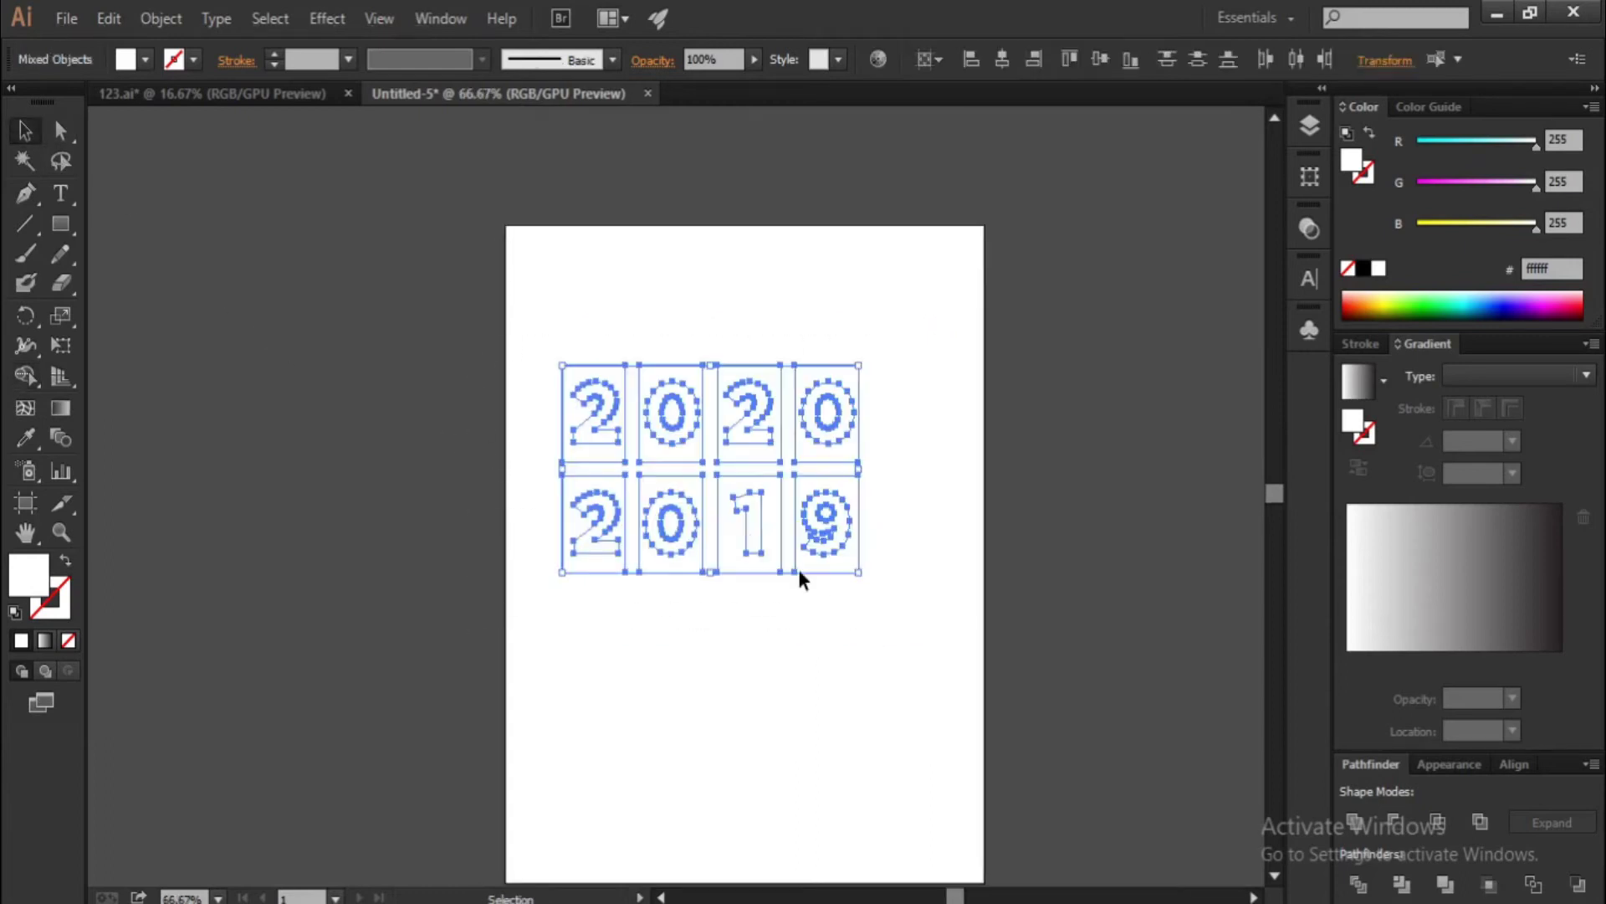
Move the tile grid left off the artboard and centre the empty page
left_click_drag(749, 477, 387, 482)
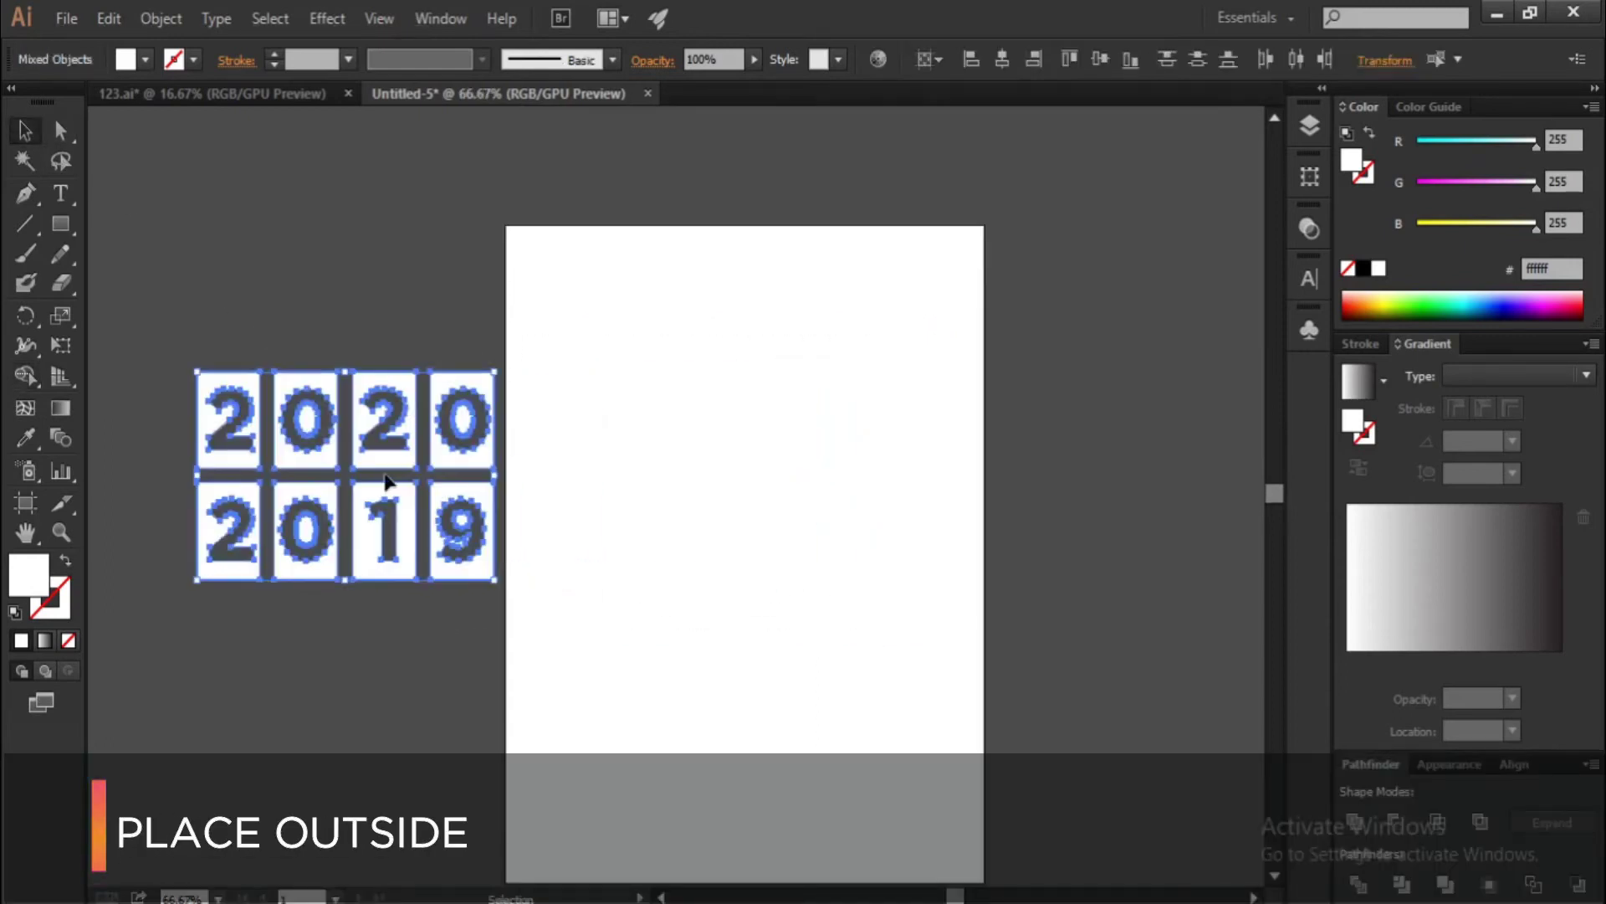
left_click(613, 695)
left_click_drag(667, 624, 712, 616)
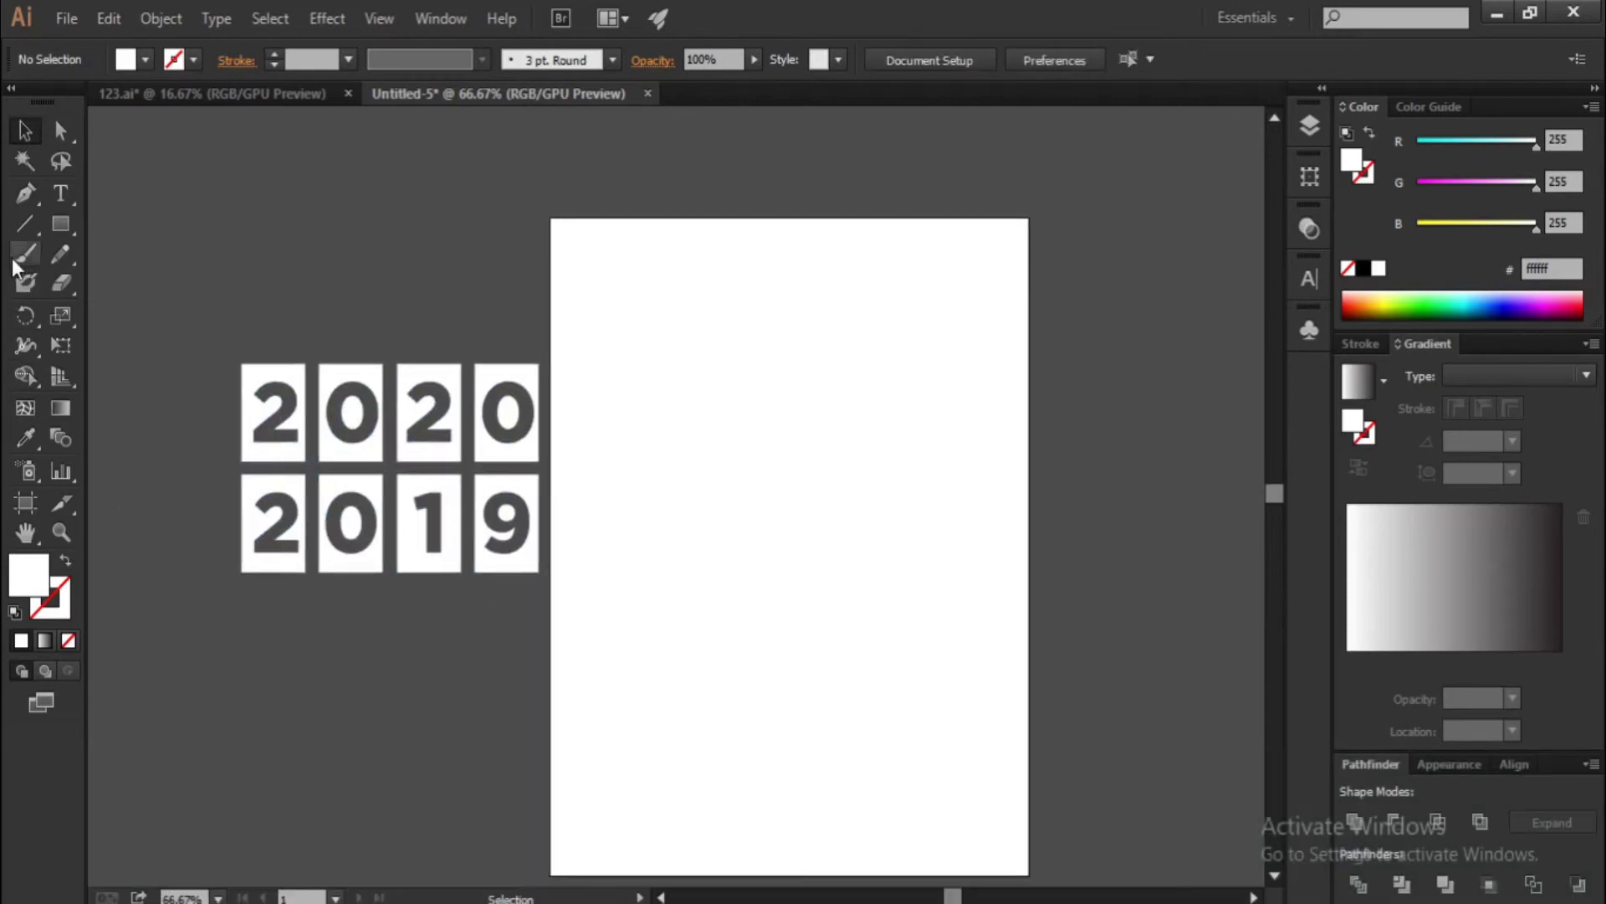
Draw a blue (#1325ff) circle about 2.03 in across near the page centre
left_click_drag(62, 228, 125, 291)
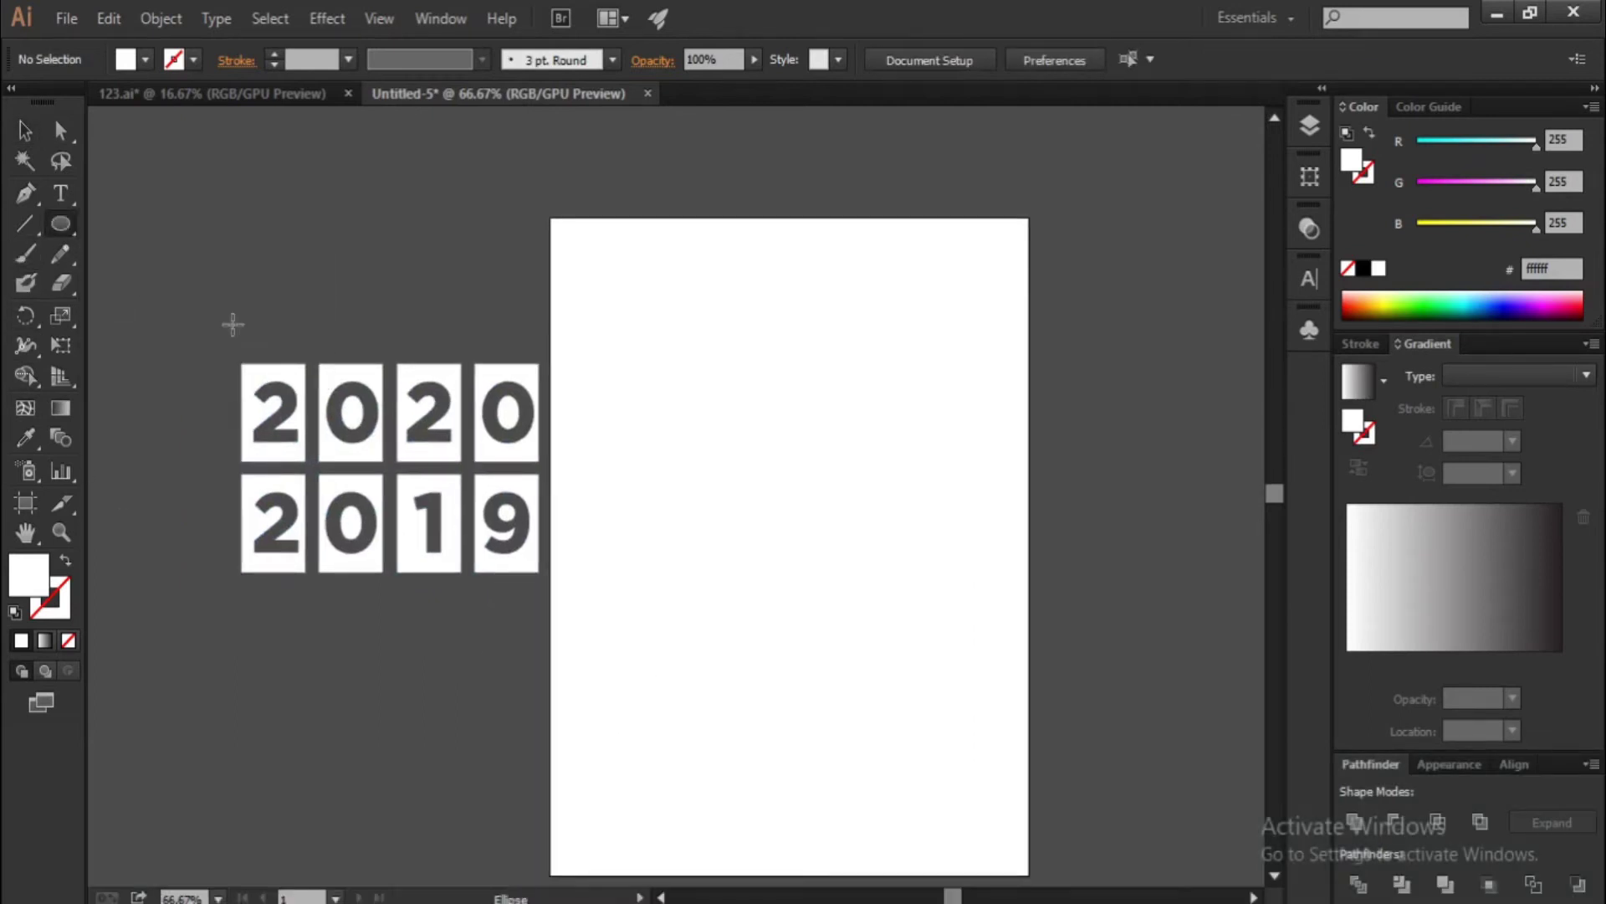
scroll(771, 569, "up", 1)
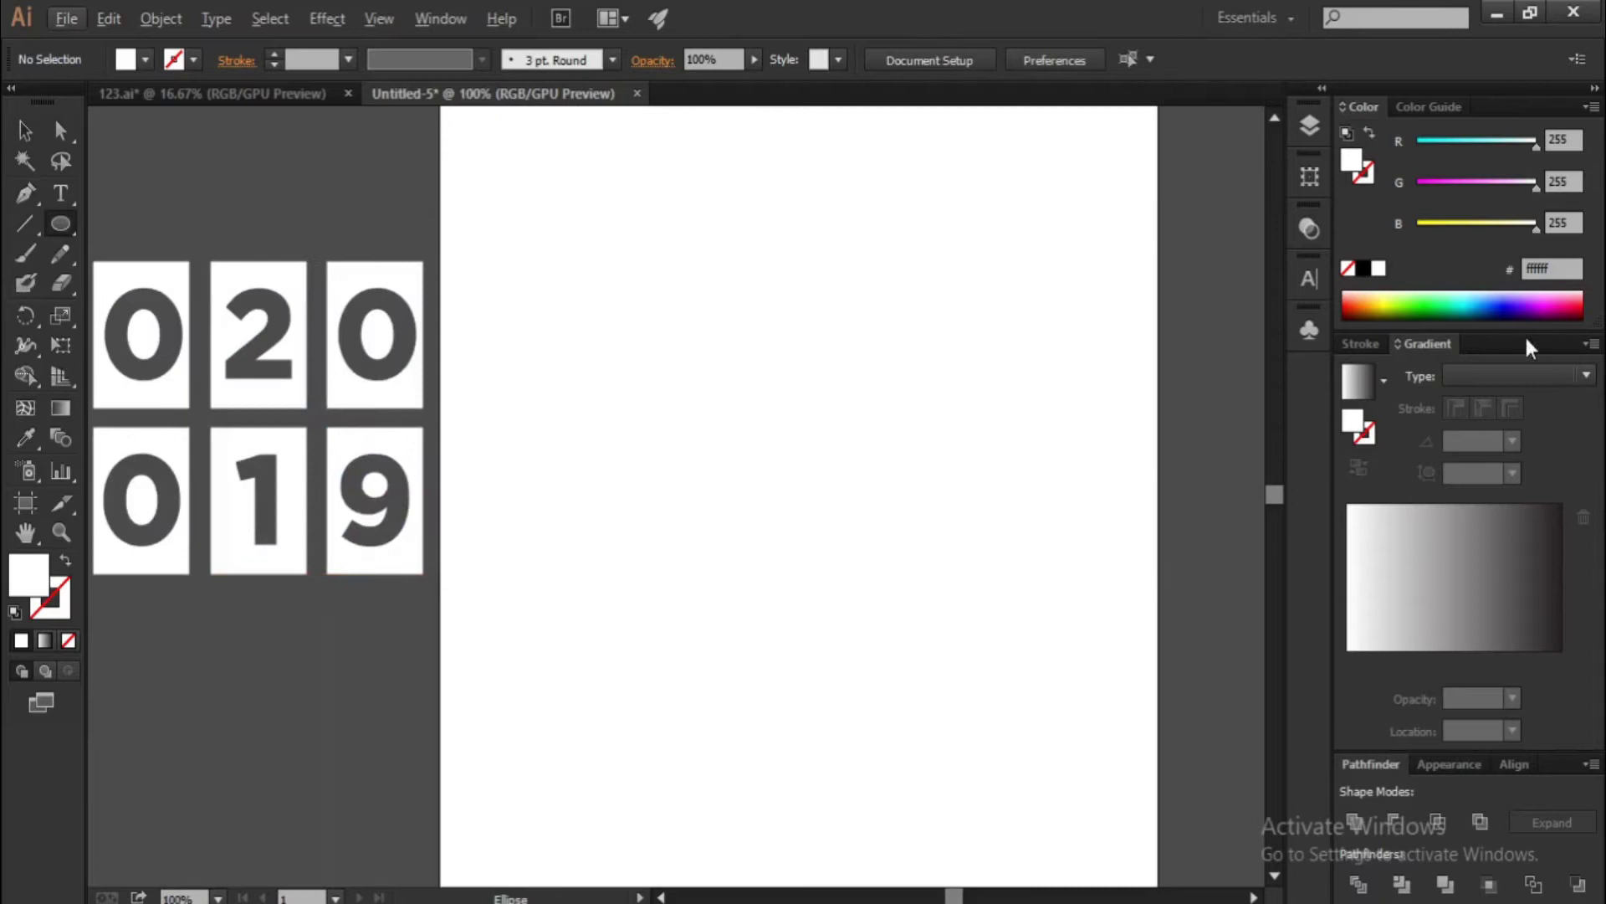
left_click(1484, 311)
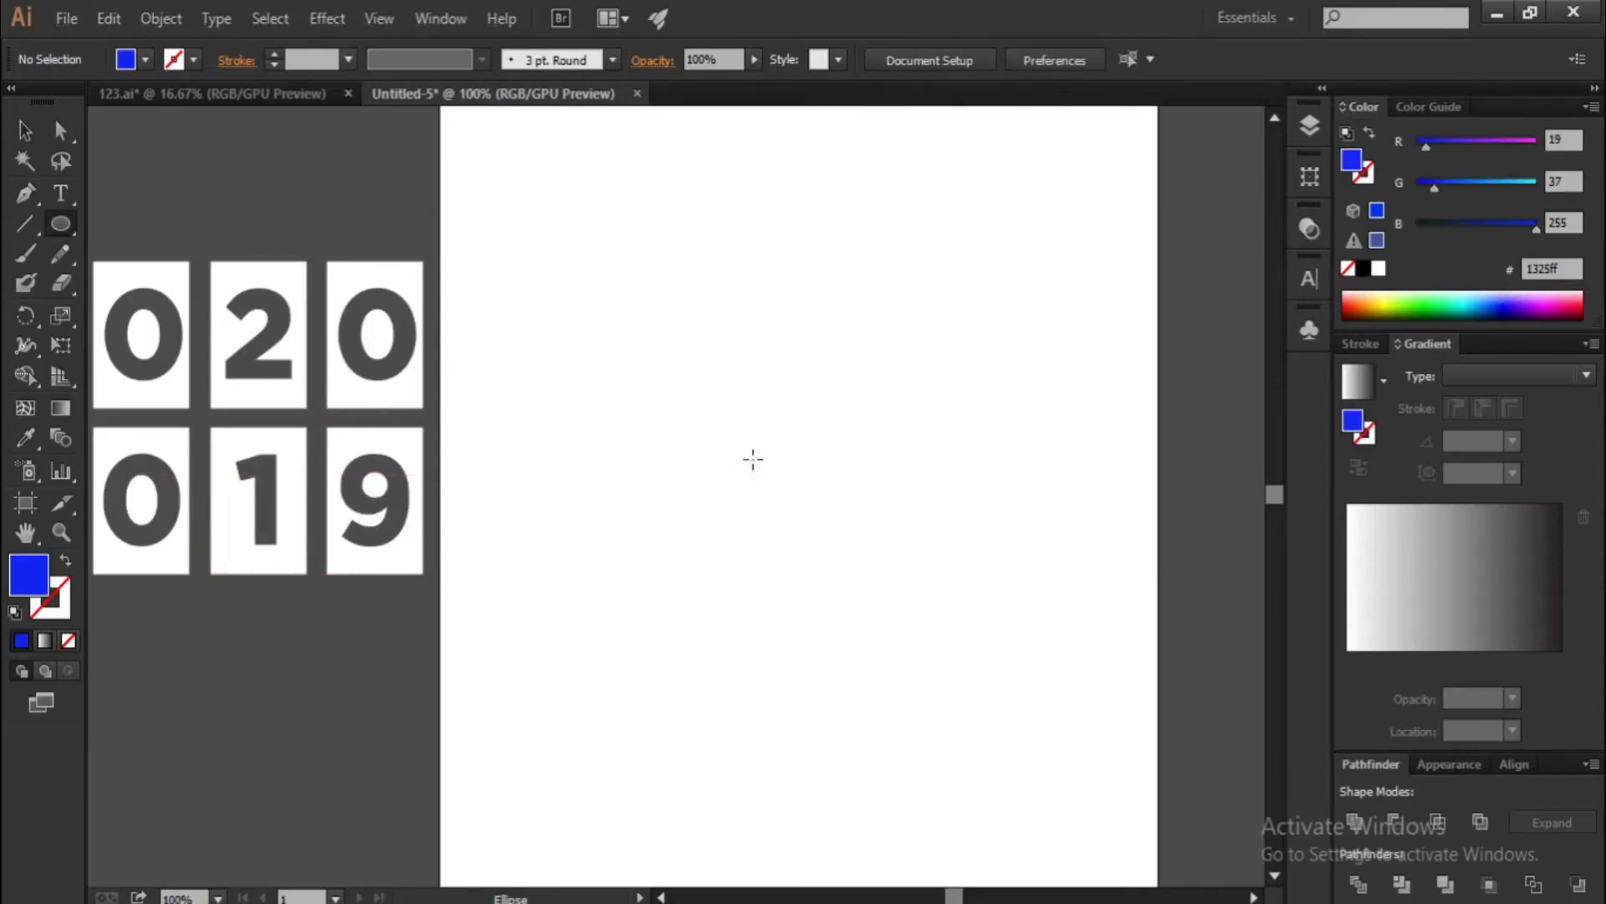
left_click_drag(667, 386, 843, 547)
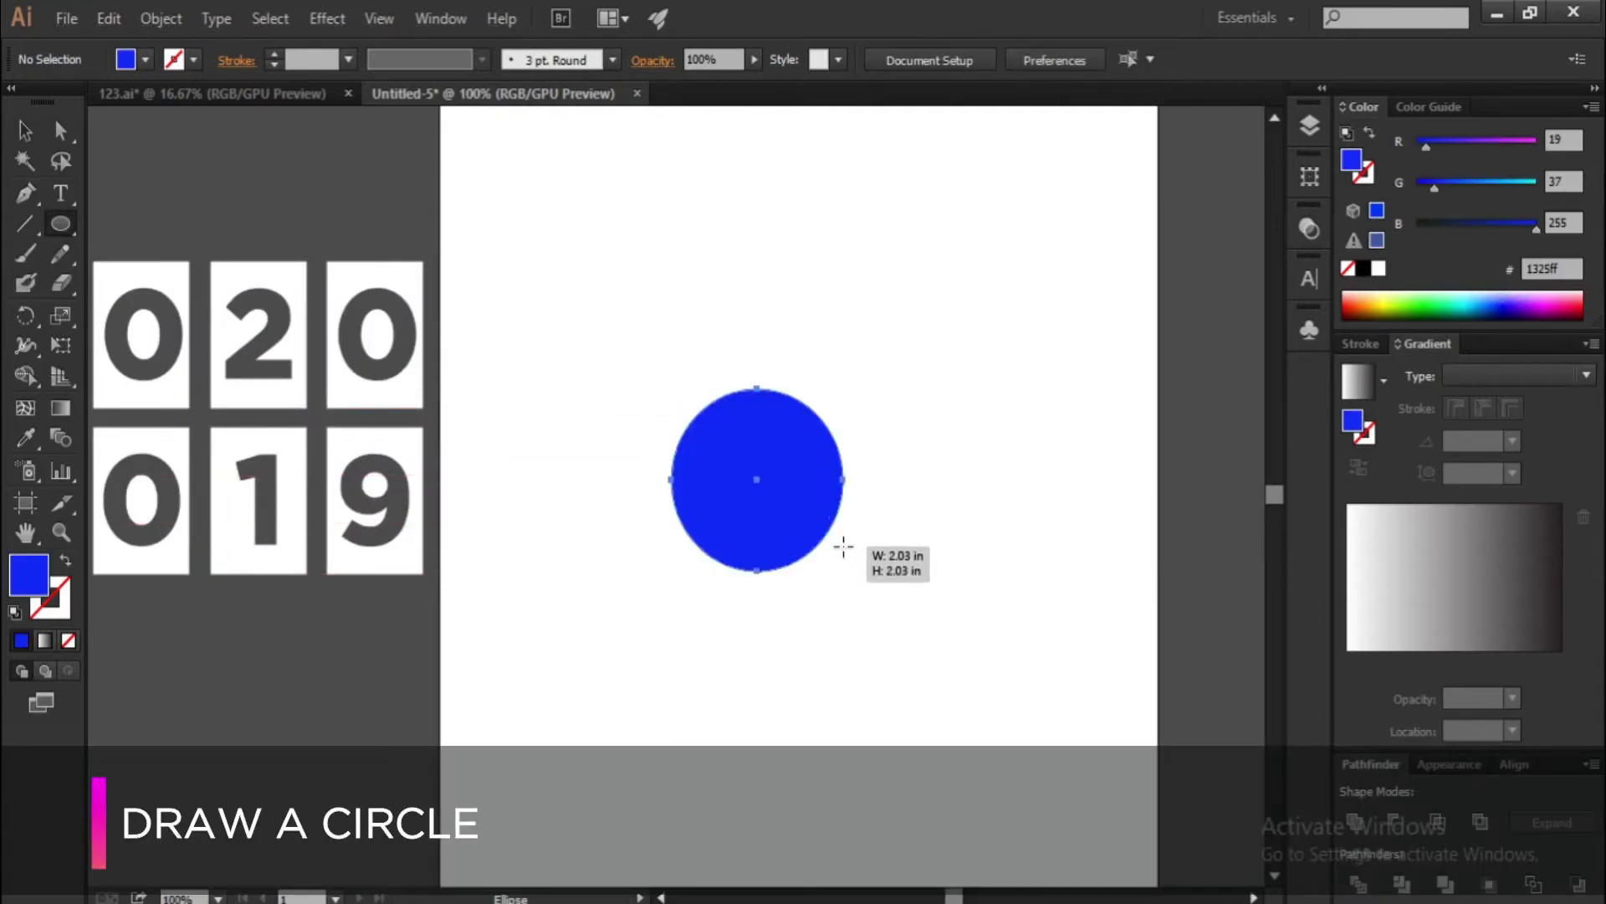
left_click(33, 132)
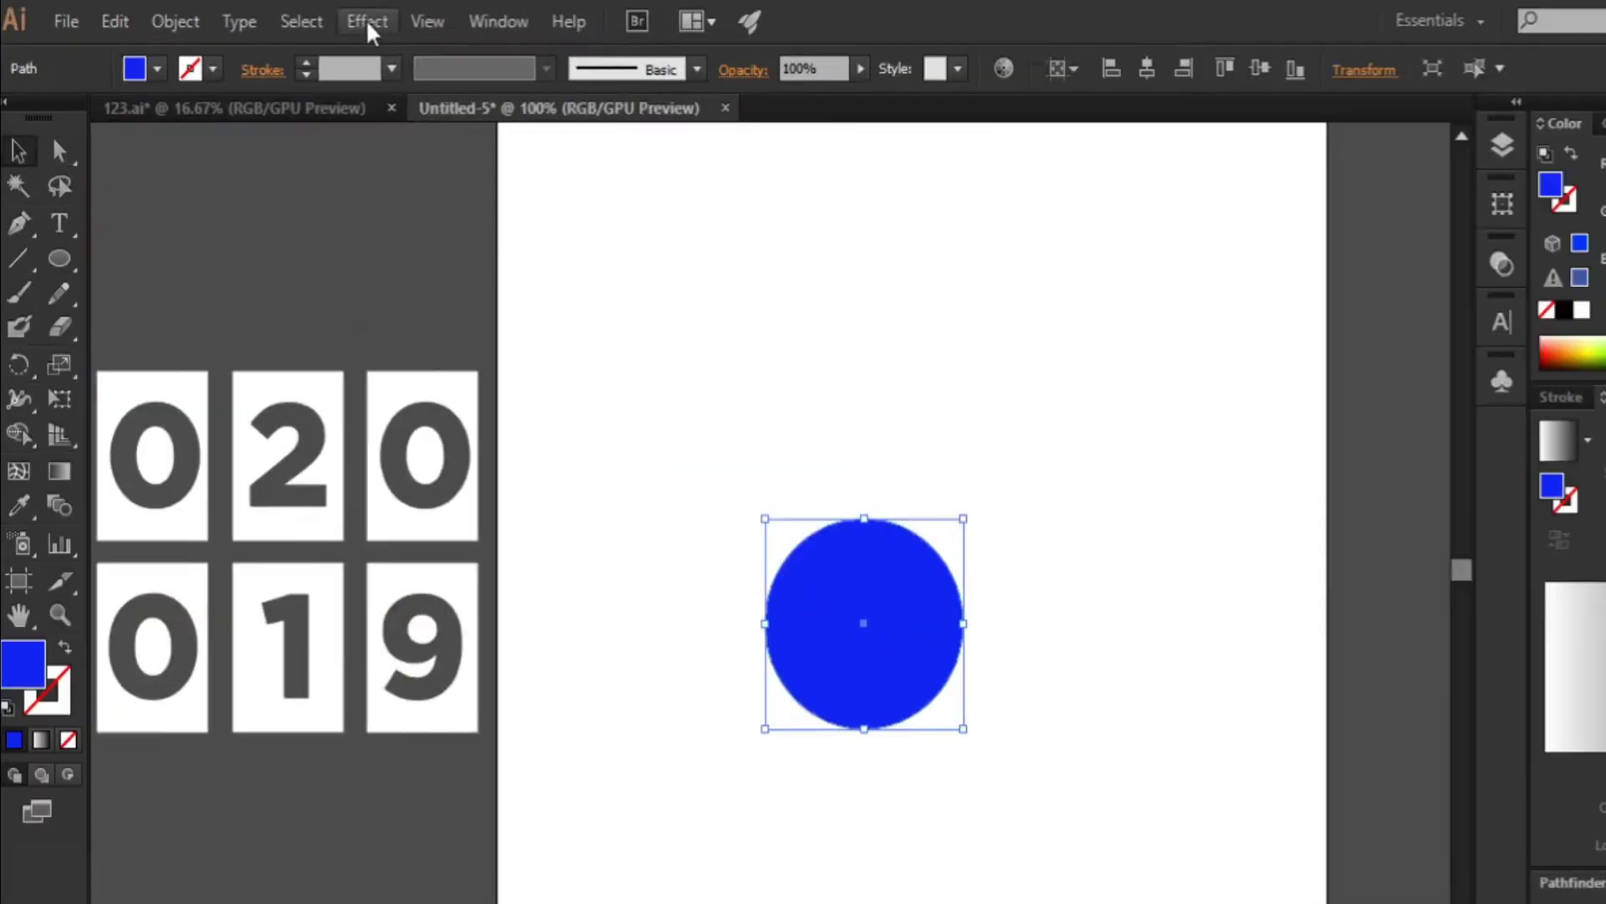
left_click(328, 20)
mouse_move(326, 174)
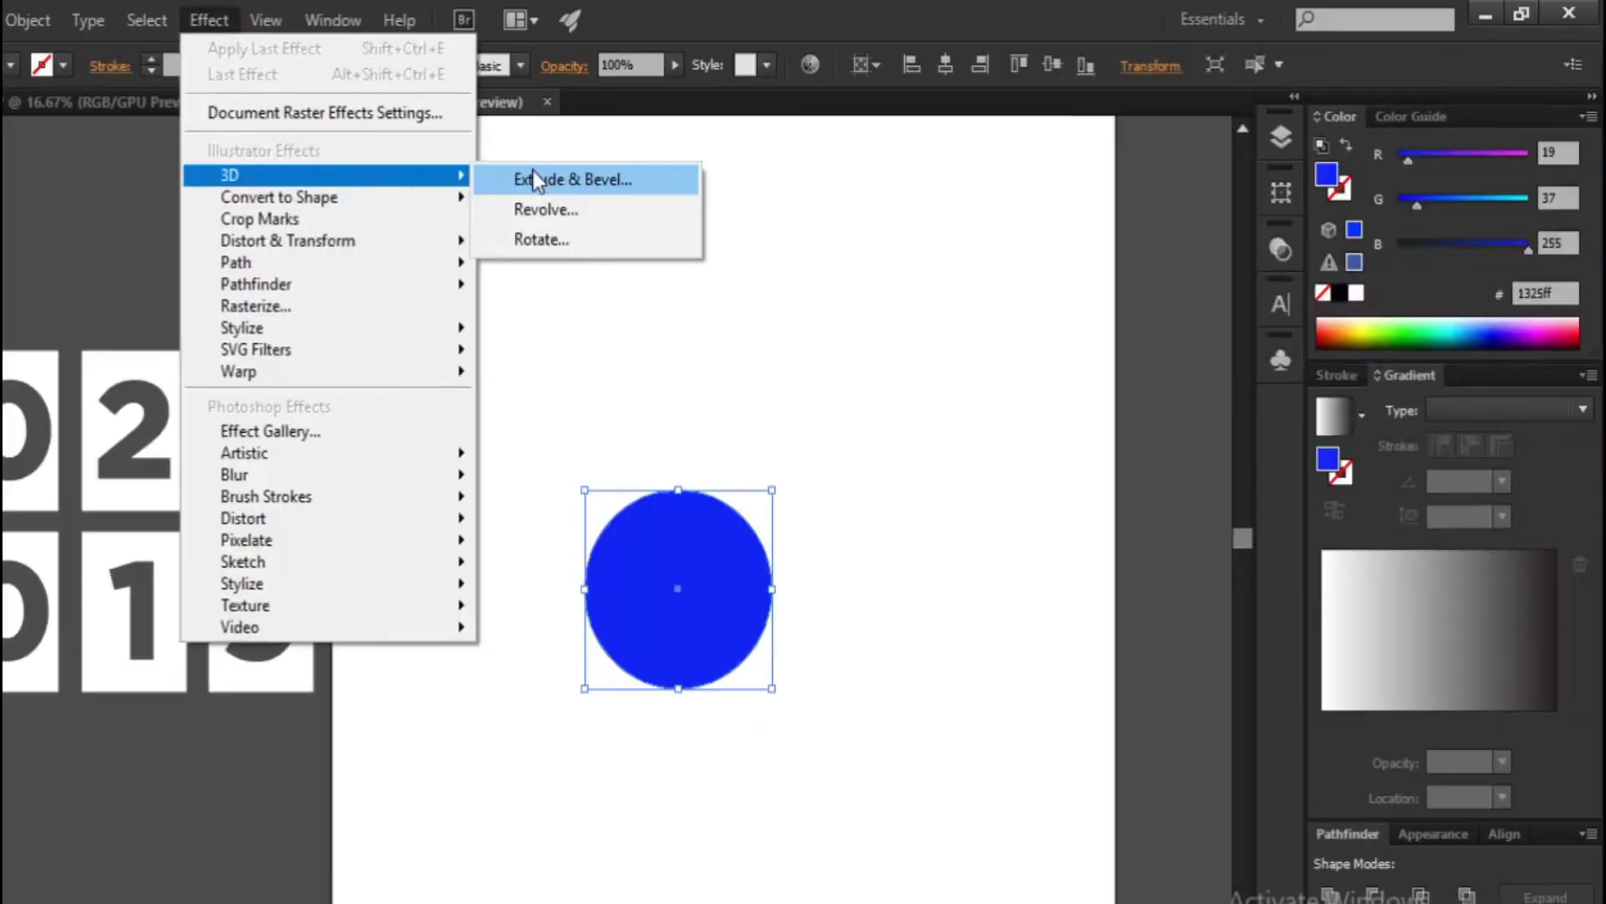
Apply Extrude & Bevel with rotations 174°, -89°, -174° and 400 pt extrude depth
left_click(719, 190)
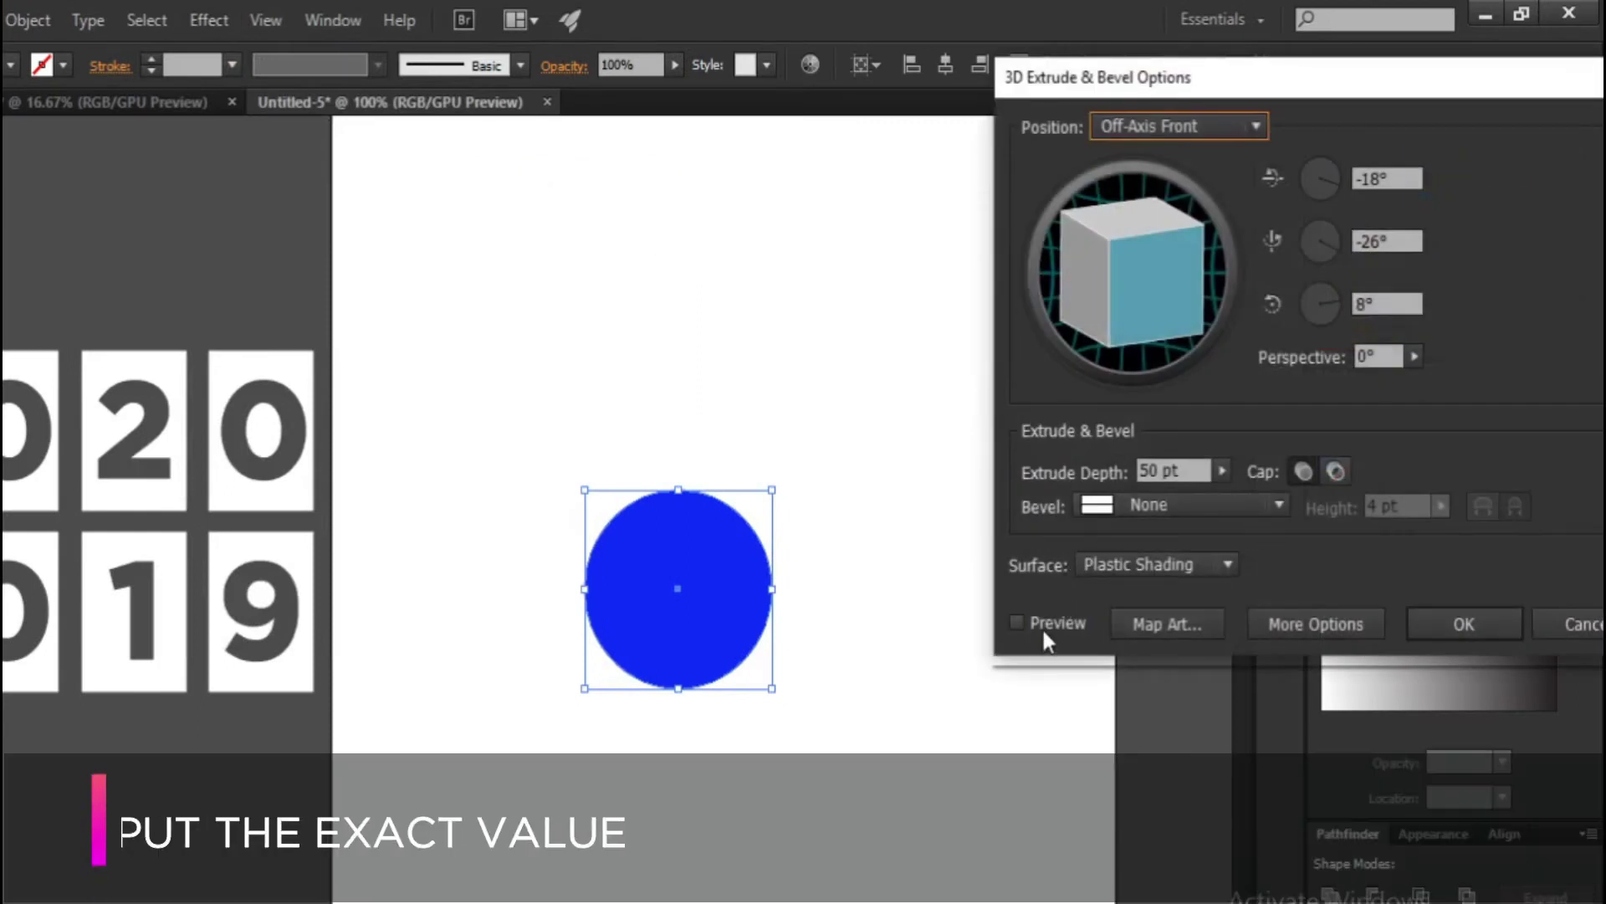
left_click(1045, 618)
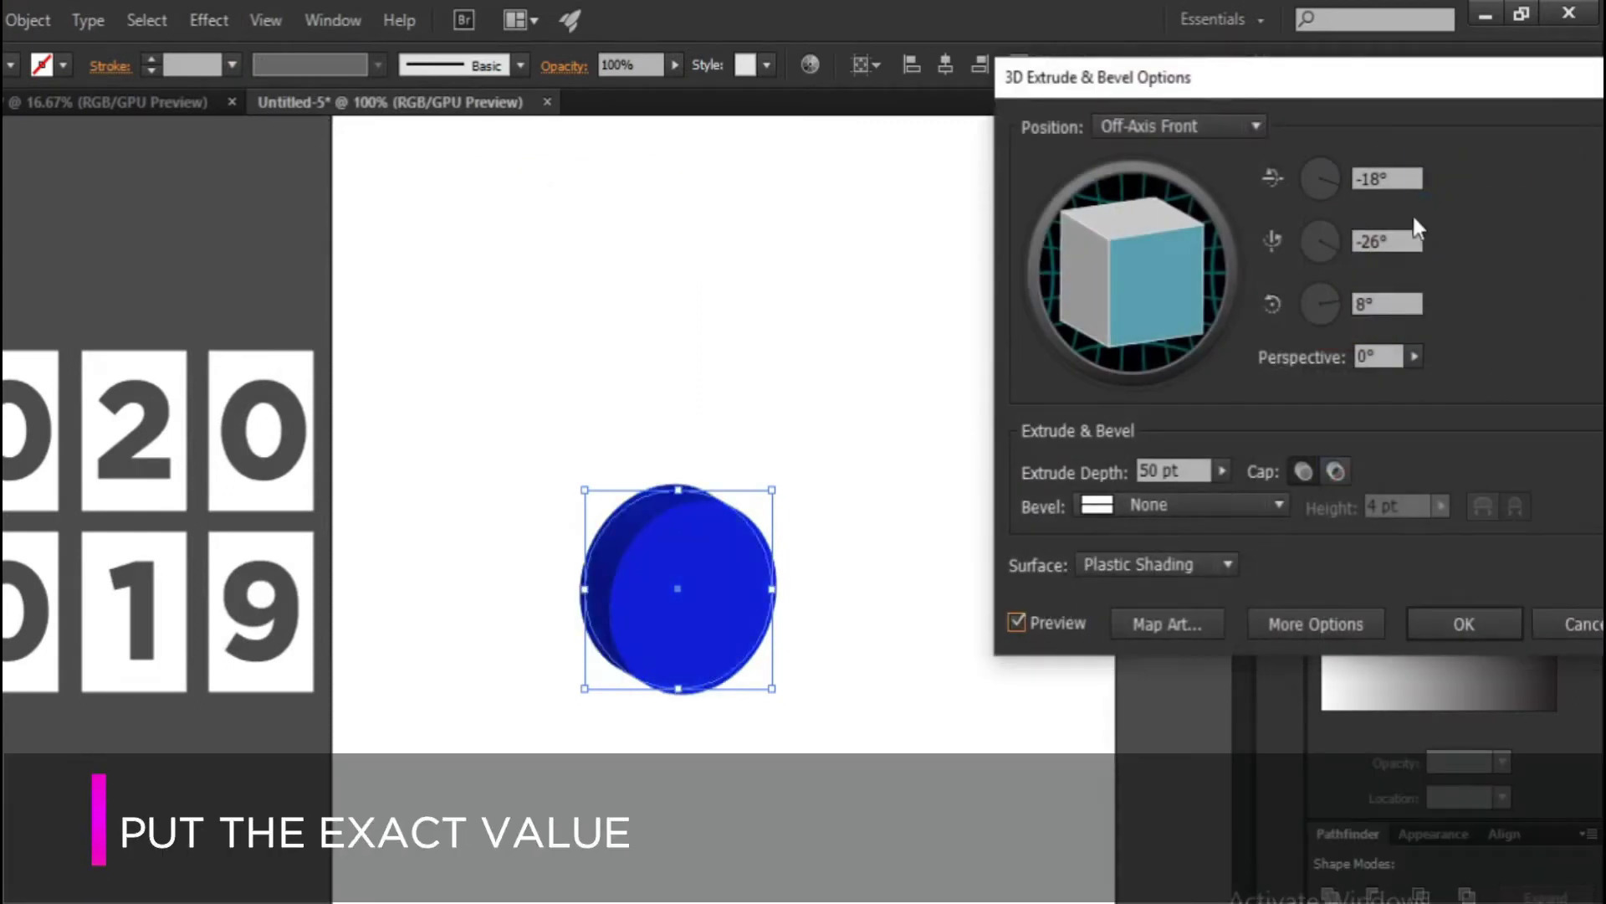
left_click(1399, 179)
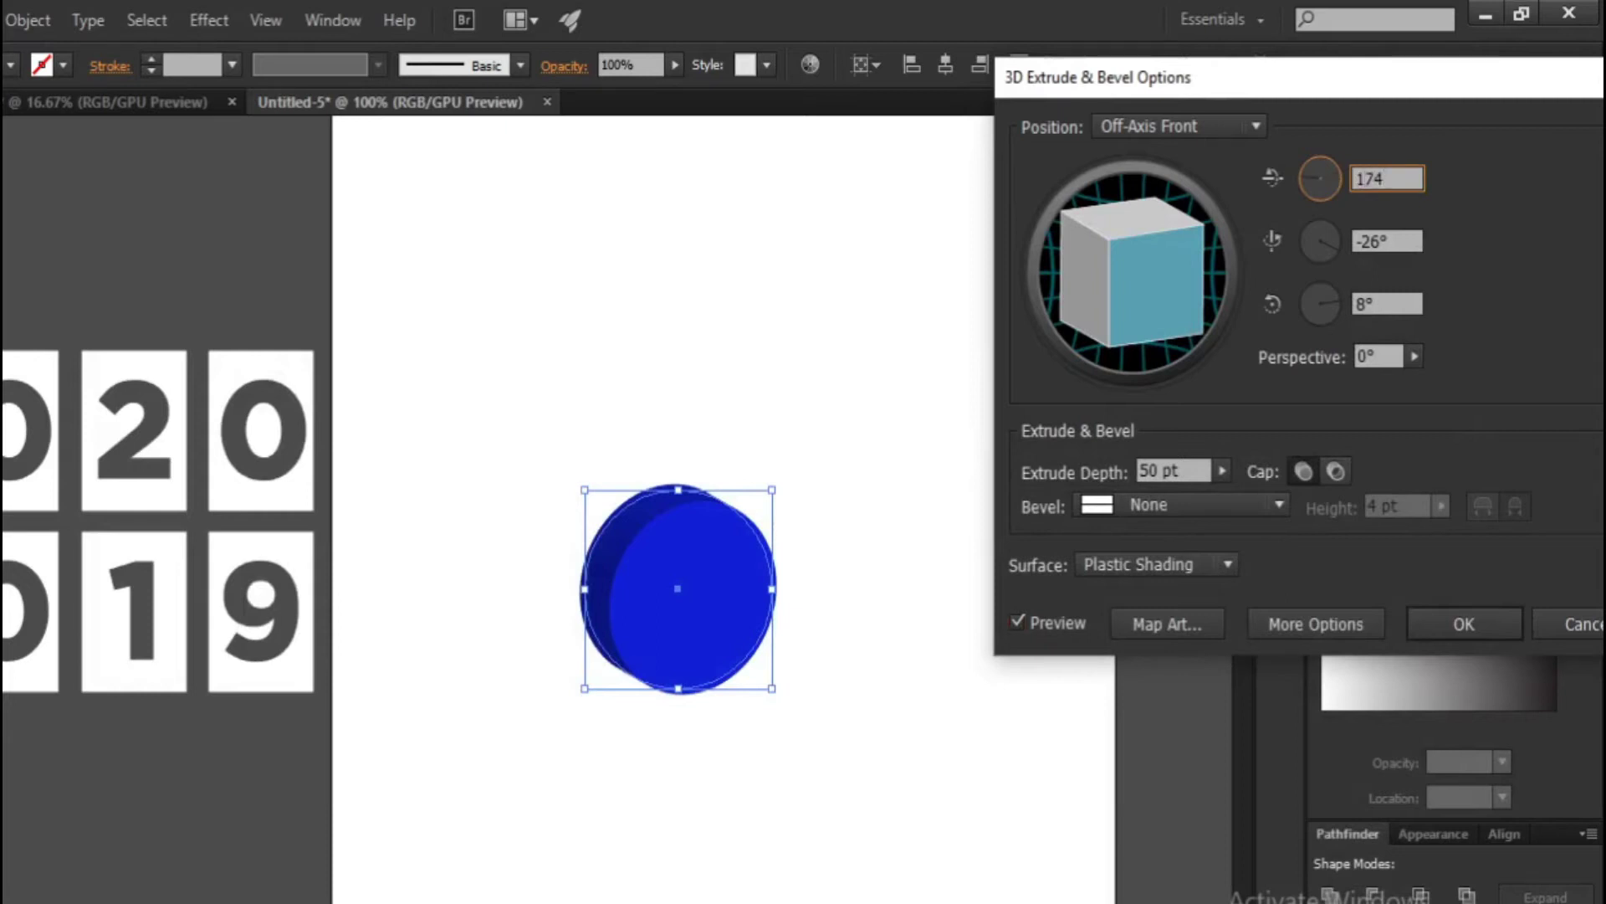
key("Tab")
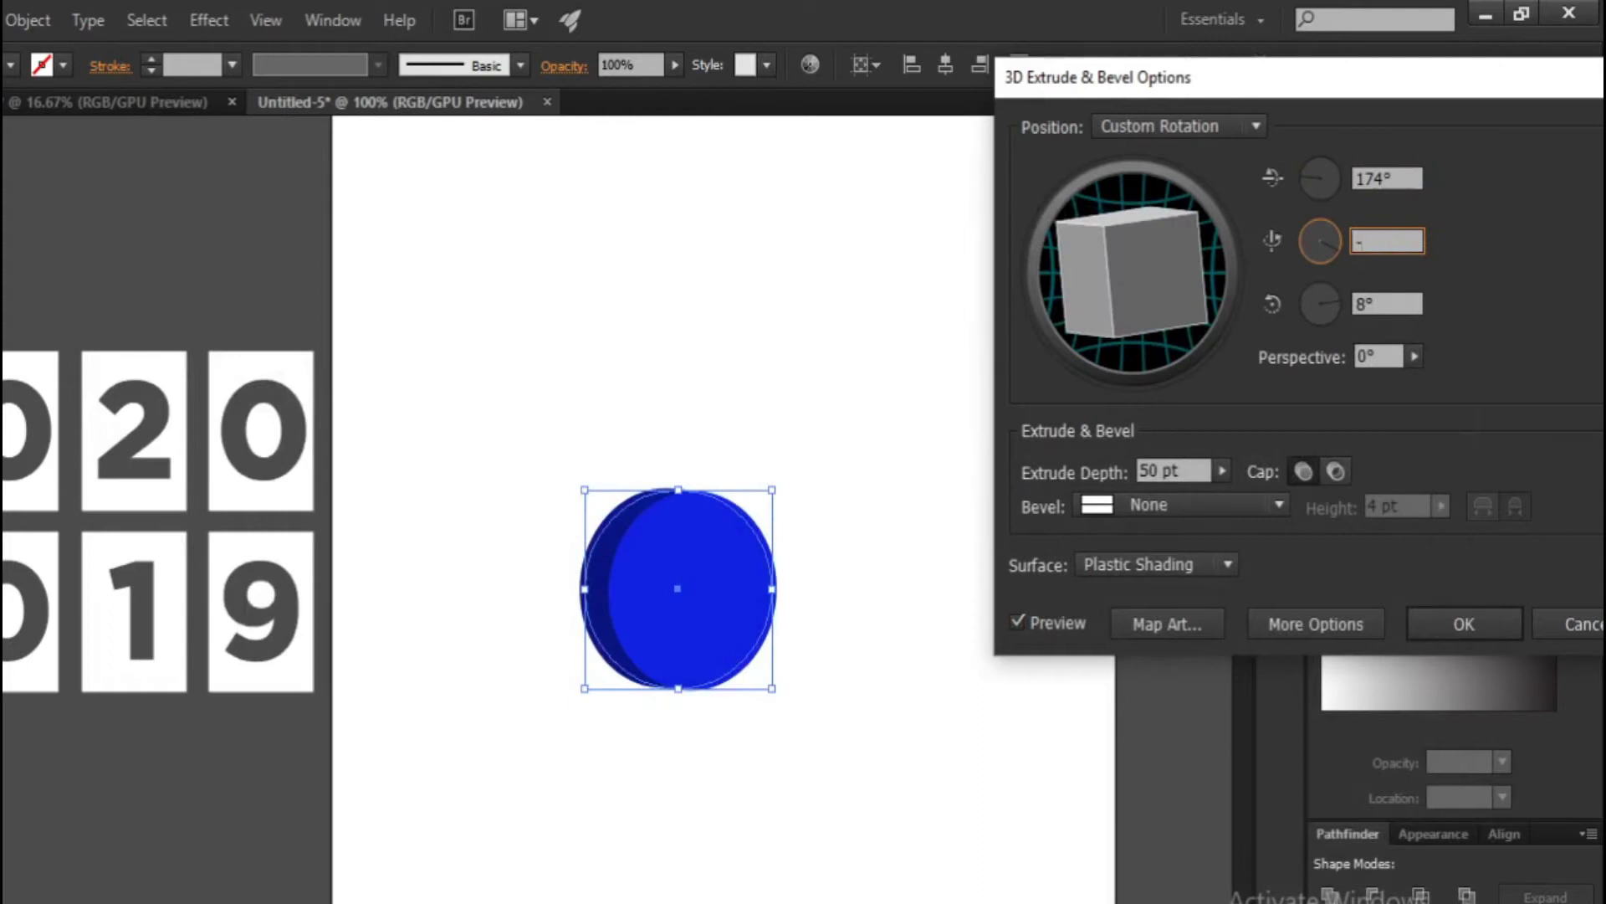
type("89")
key("Tab")
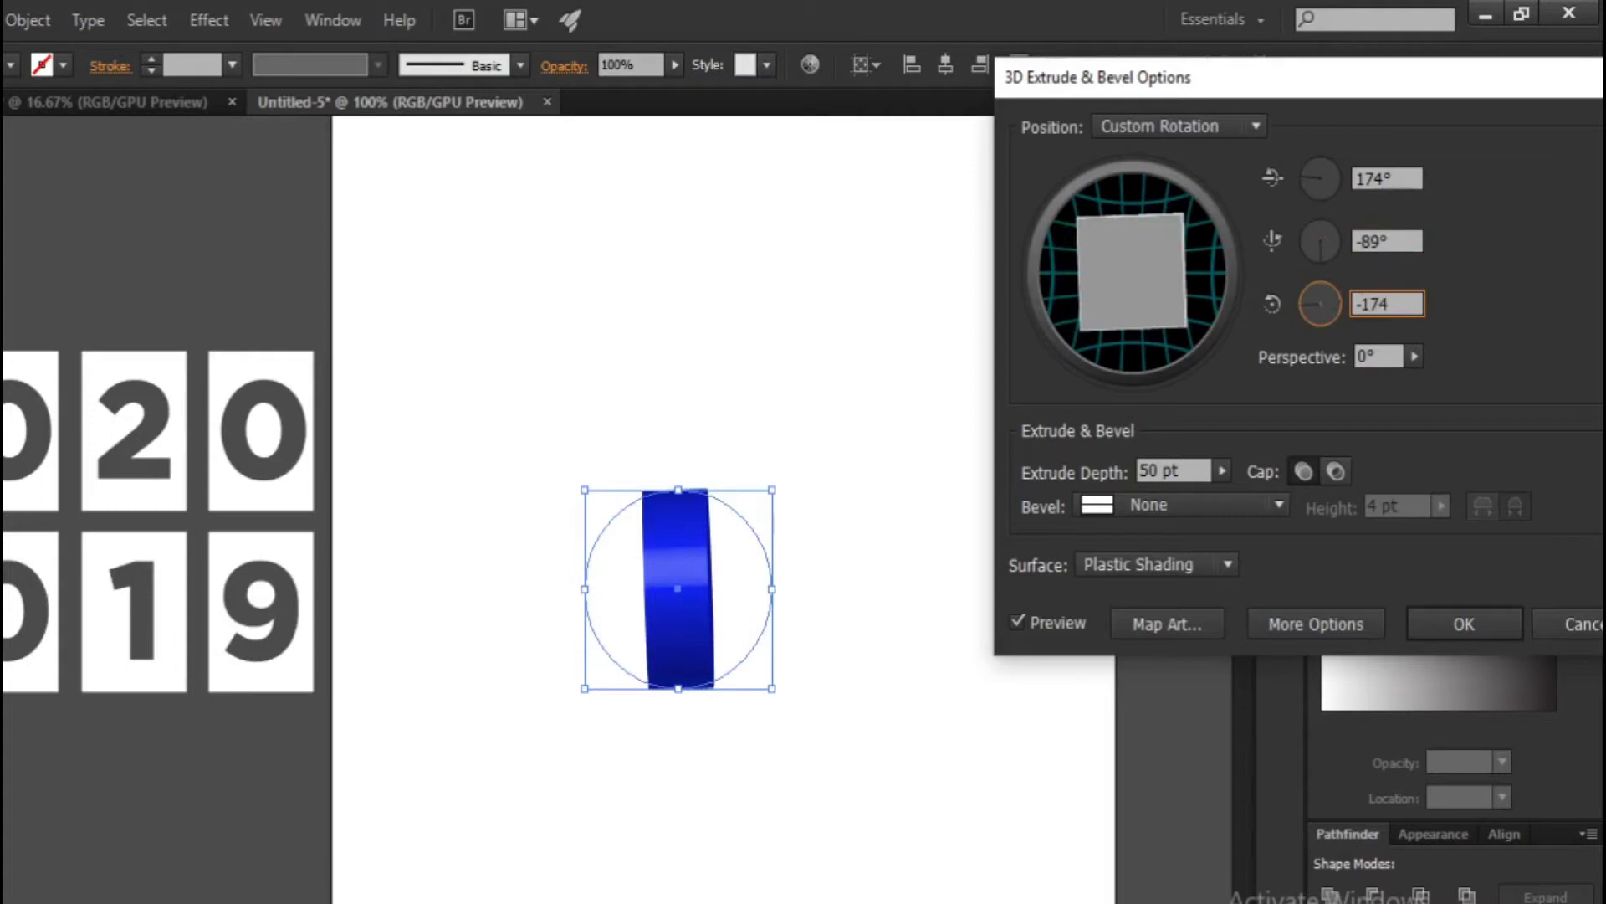
key("Tab")
key("Tab")
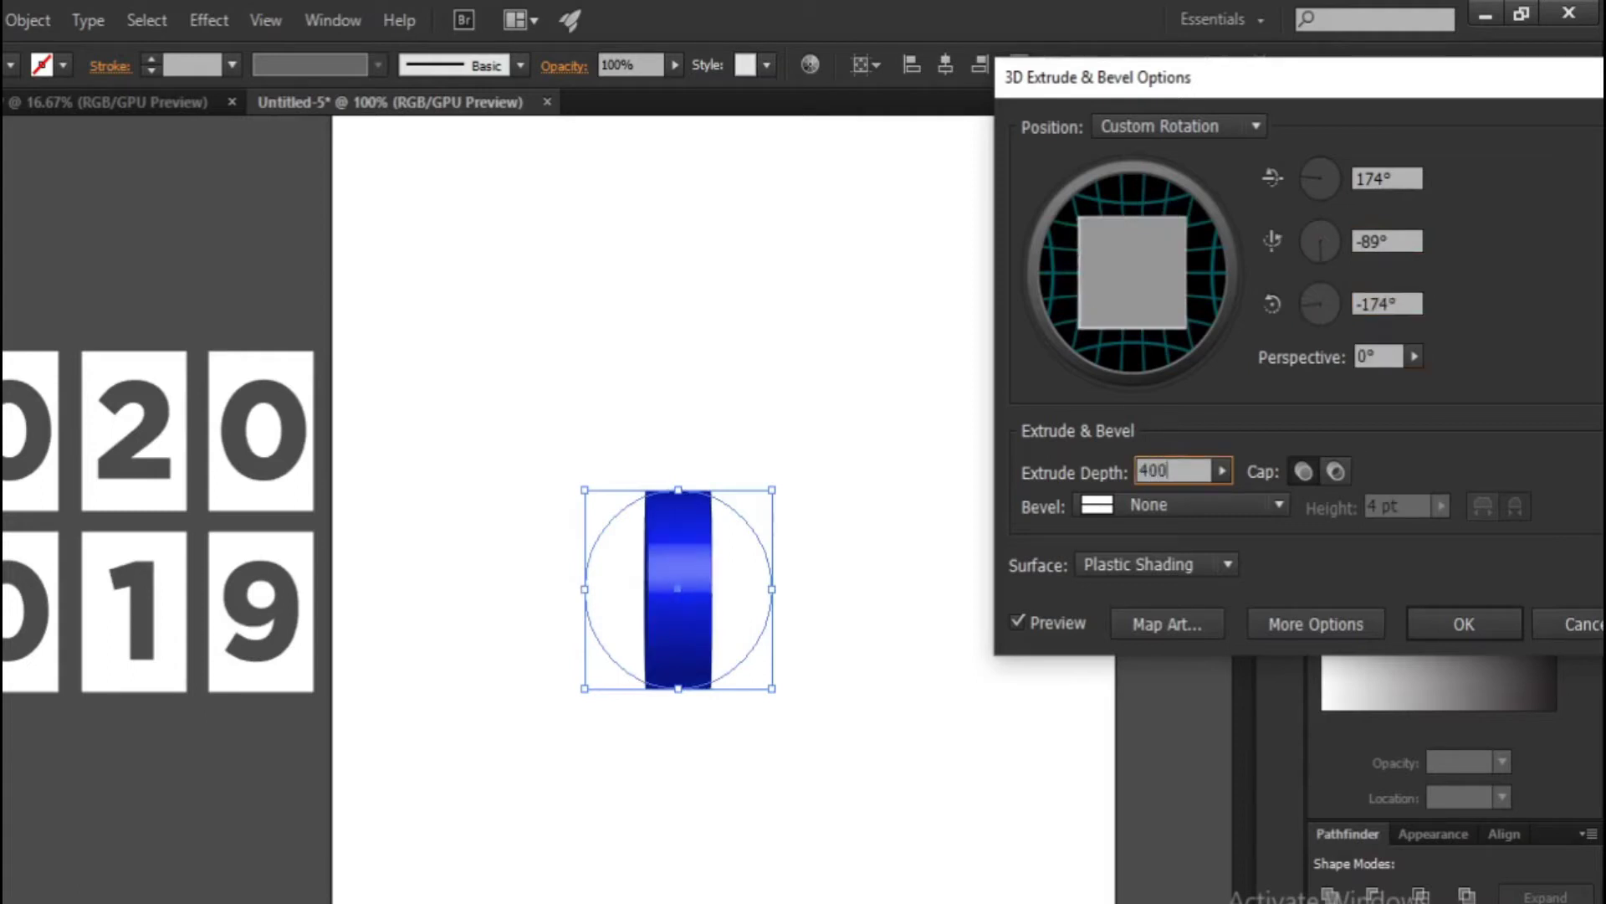
key("Tab")
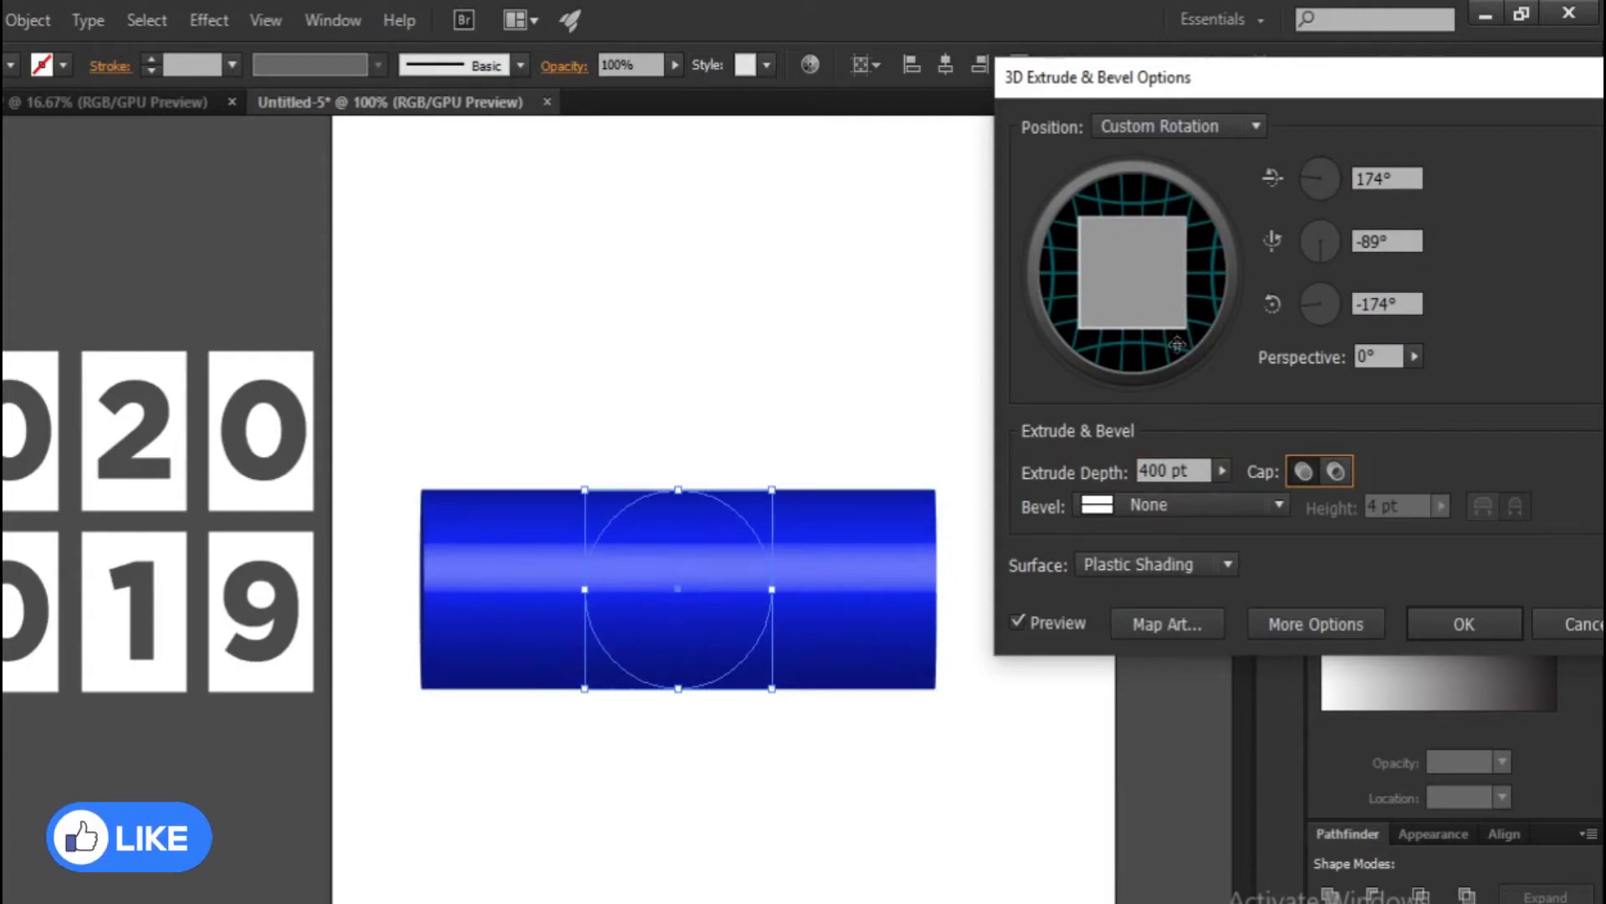
left_click(1444, 634)
Select all the 2020/2019 tiles and save them in the Symbols panel as symbol 'map of clock'
left_click(1036, 693)
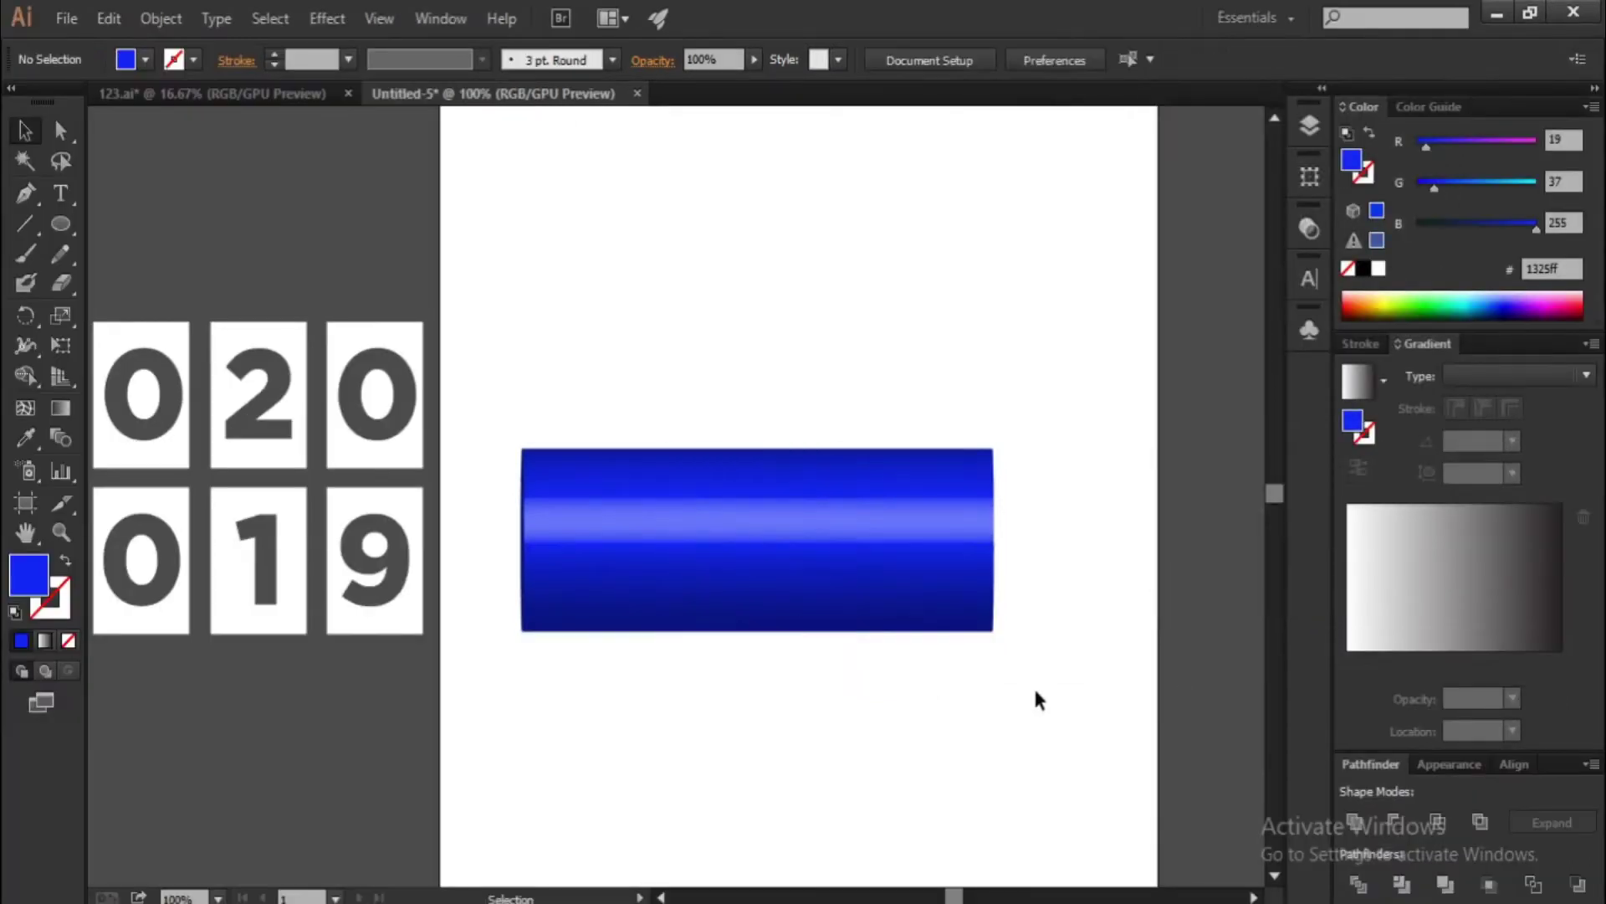
scroll(1052, 681, "down", 2)
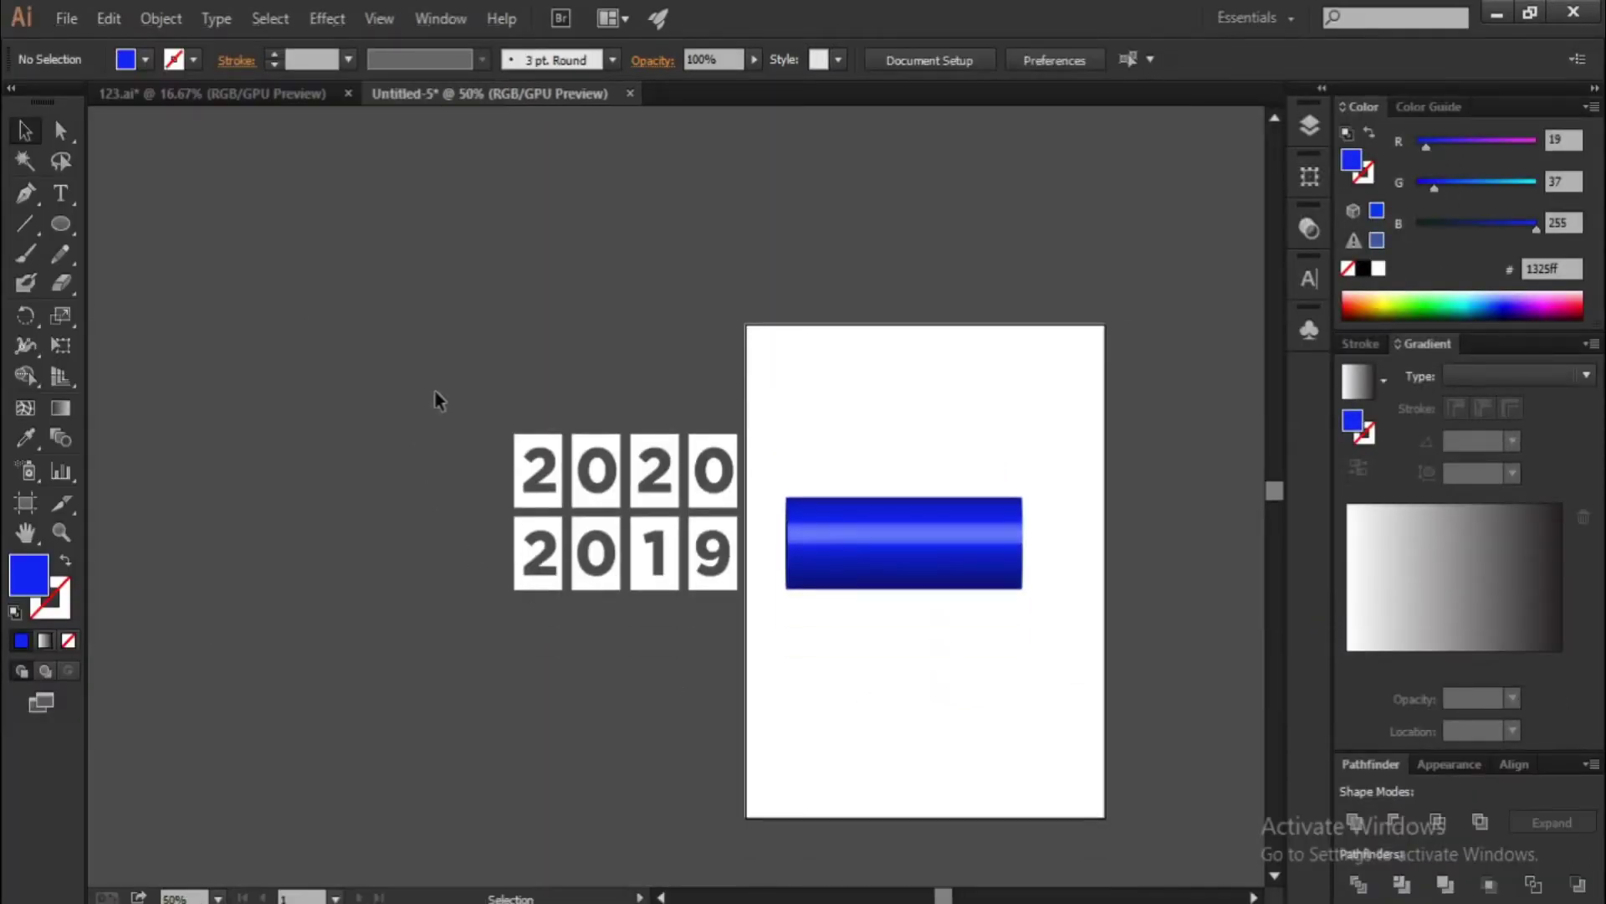
left_click_drag(436, 390, 719, 626)
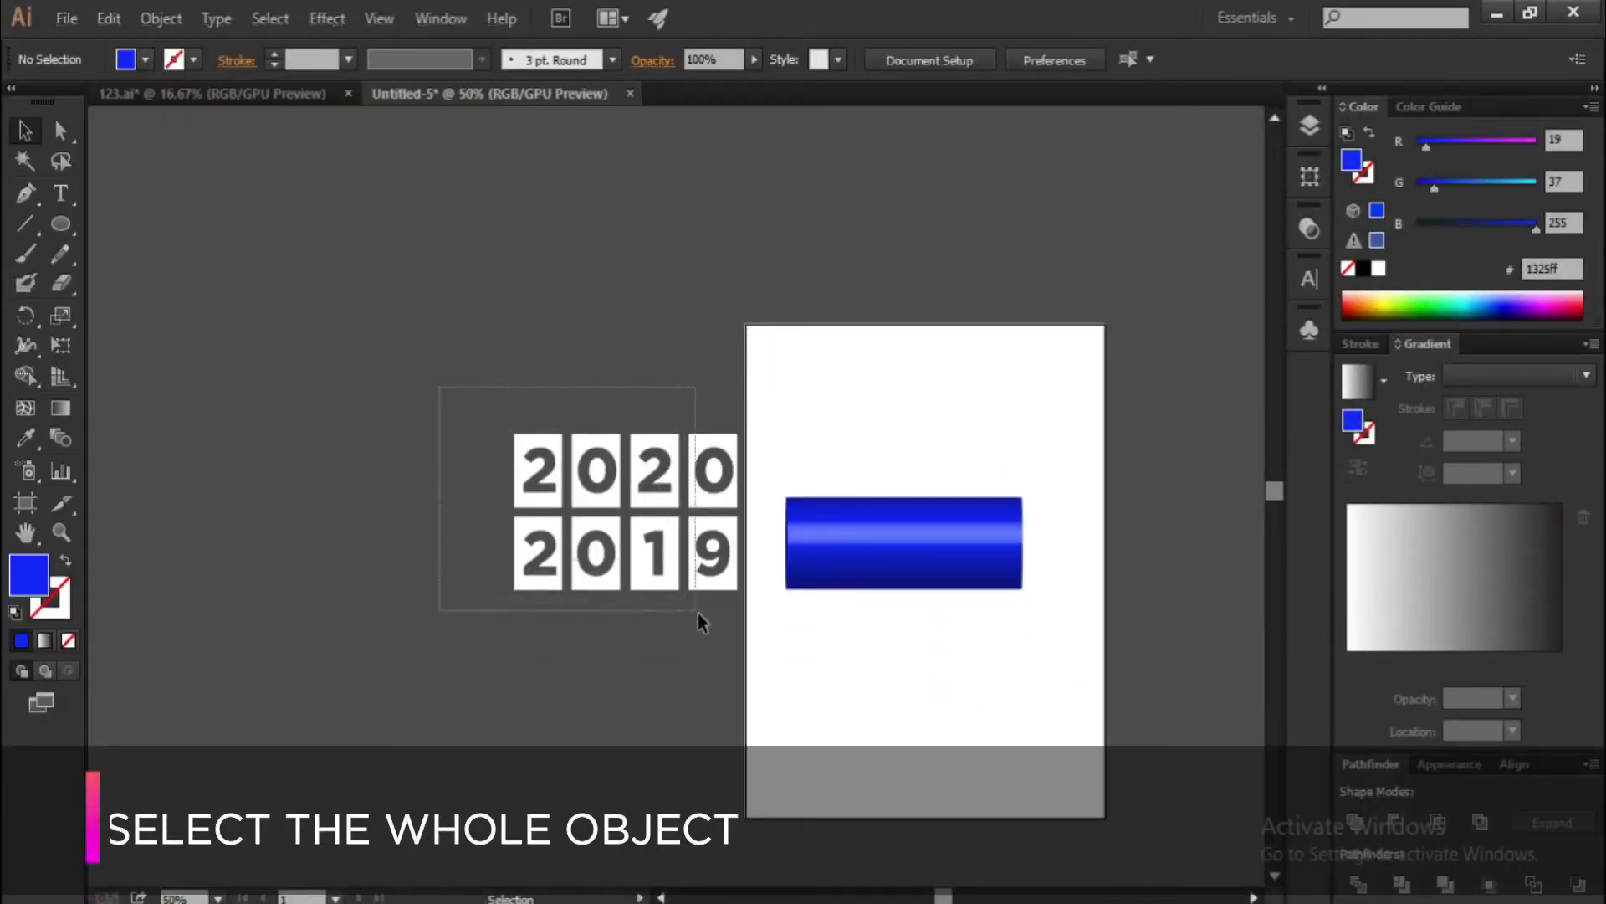
left_click(437, 16)
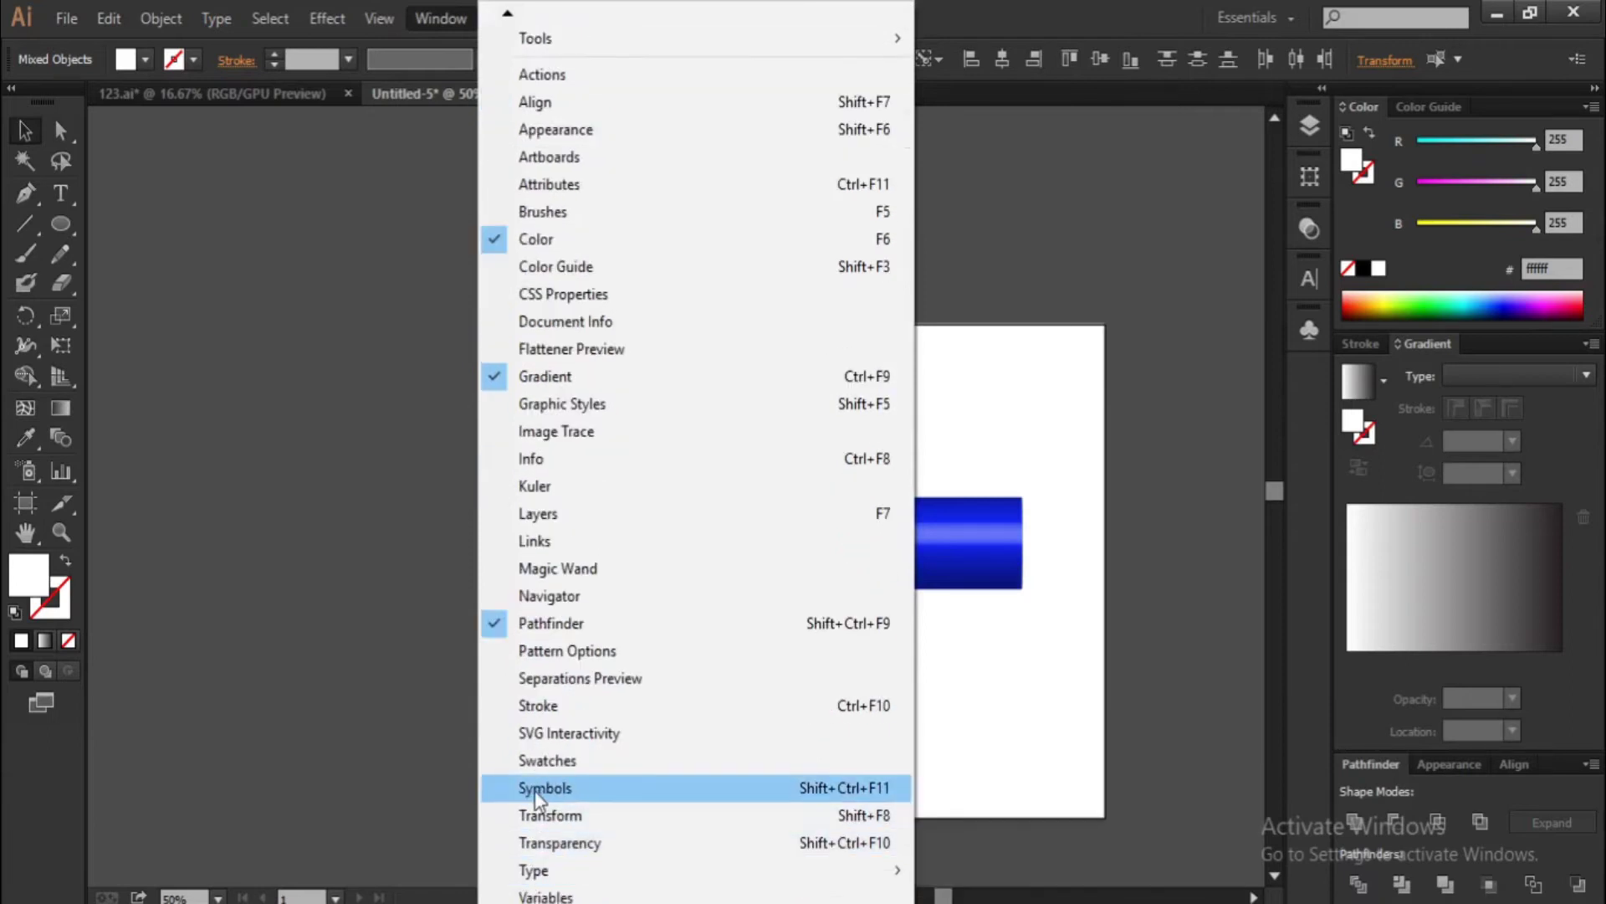
left_click(538, 789)
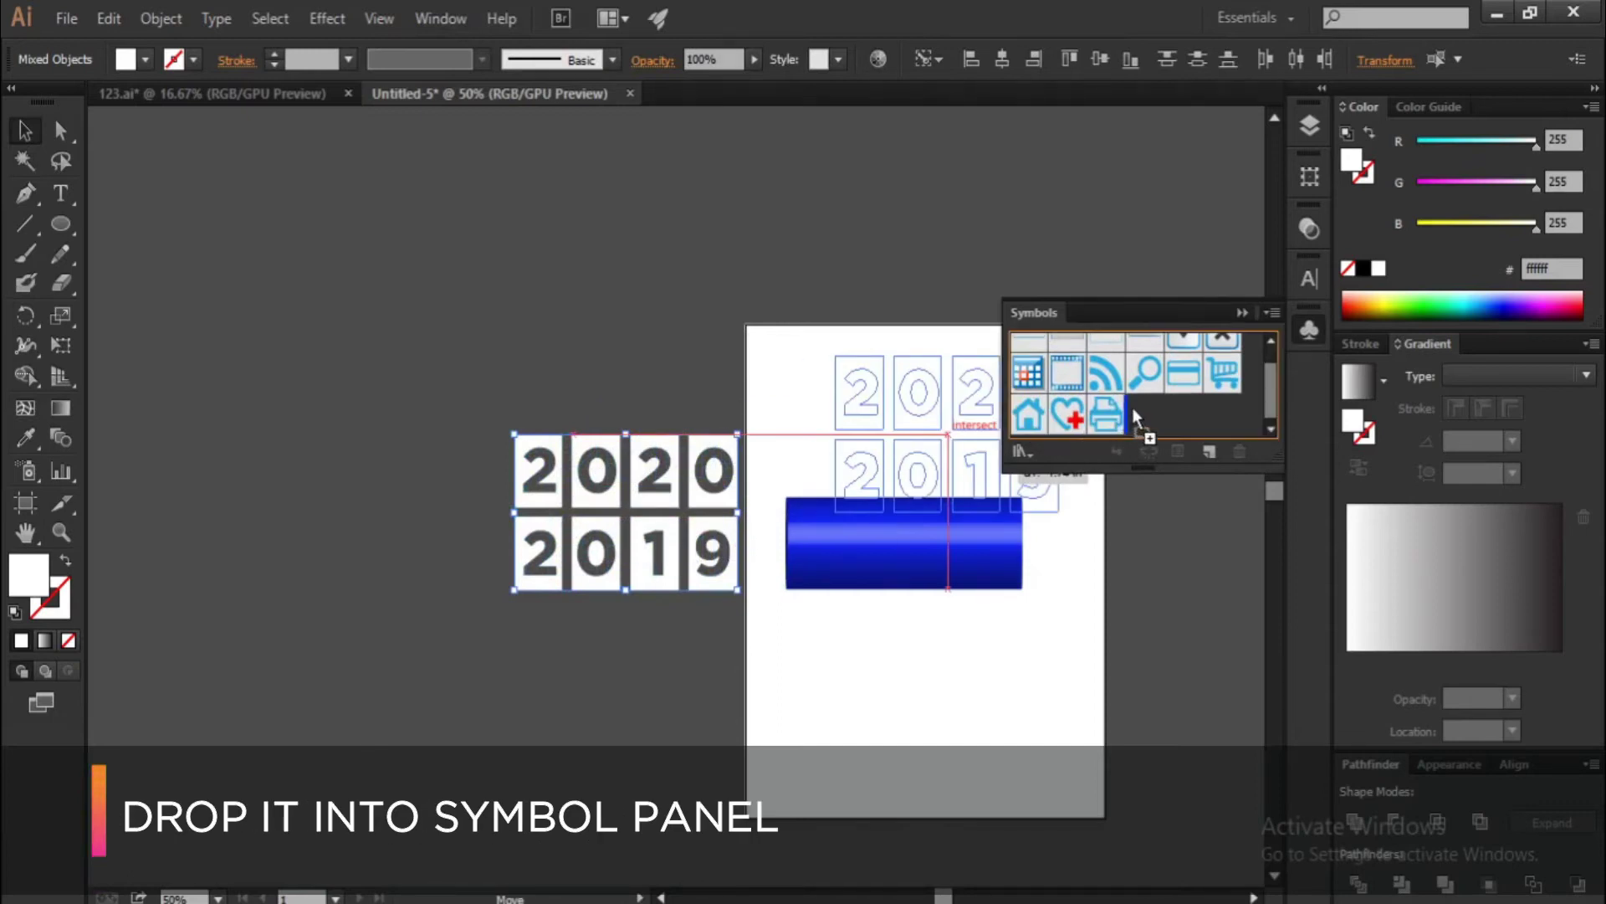
left_click_drag(1133, 408, 1133, 408)
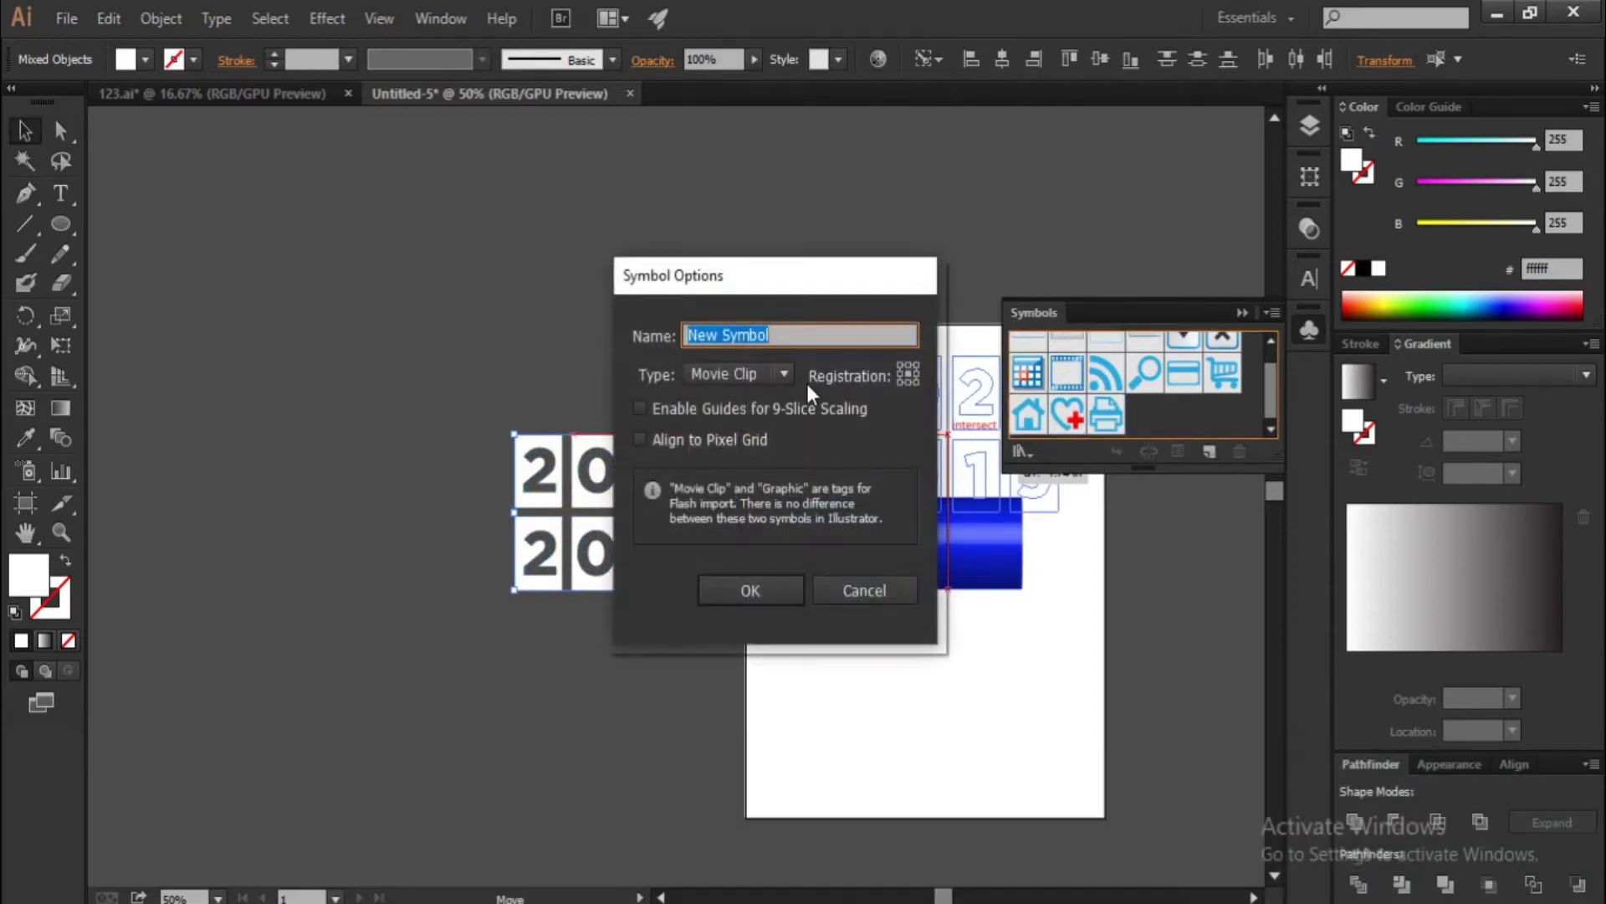
key("BackSpace")
type("map of c")
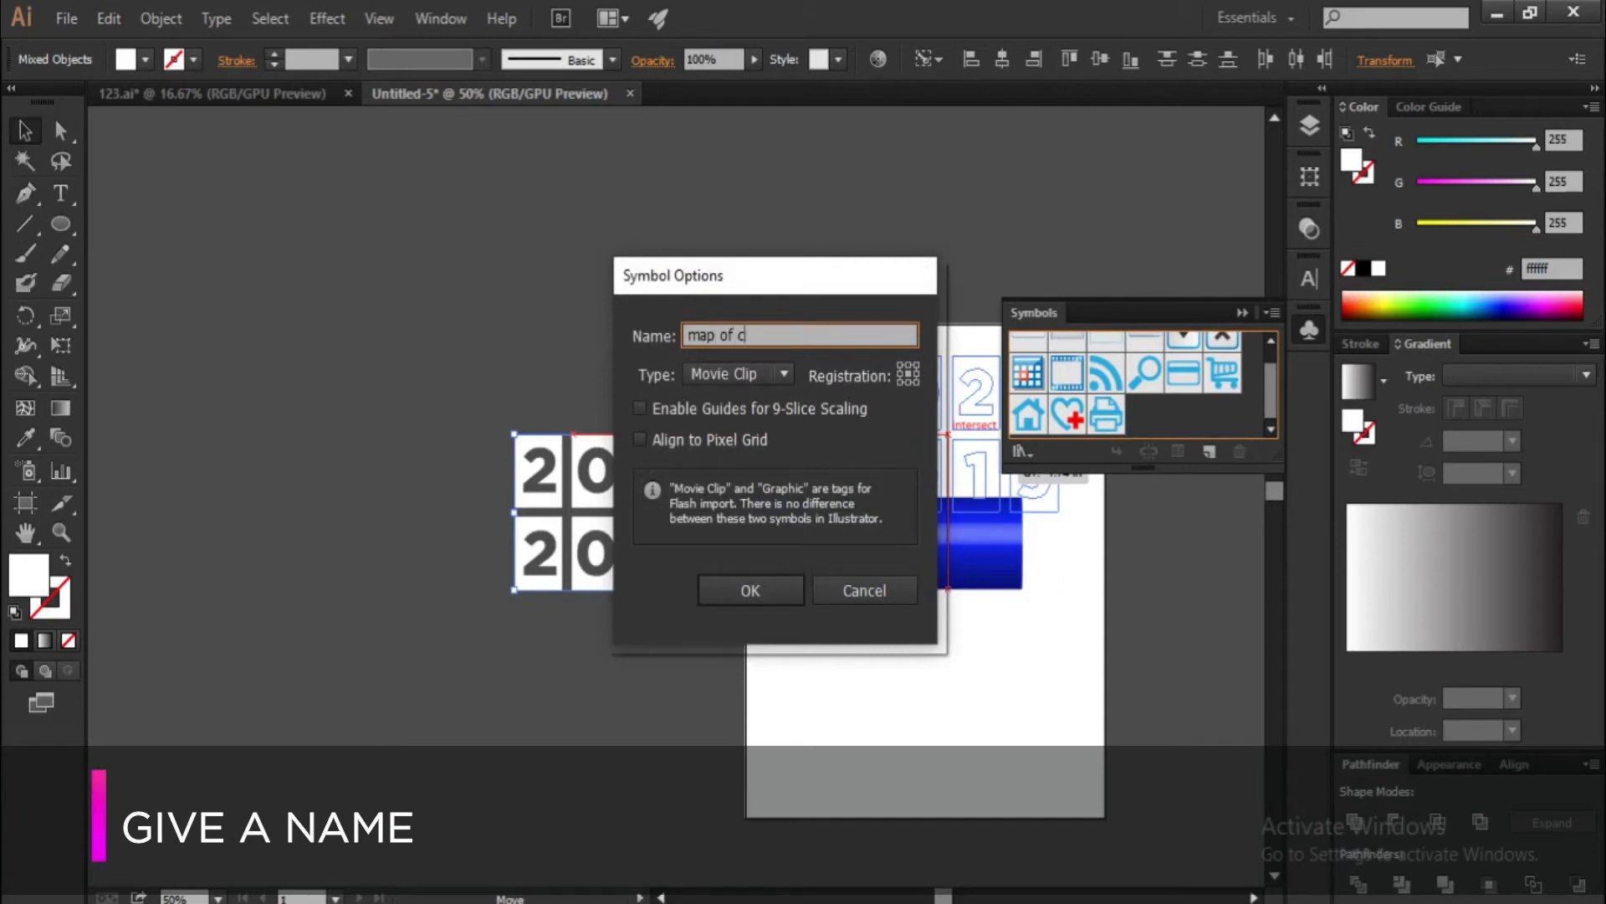
type("lock")
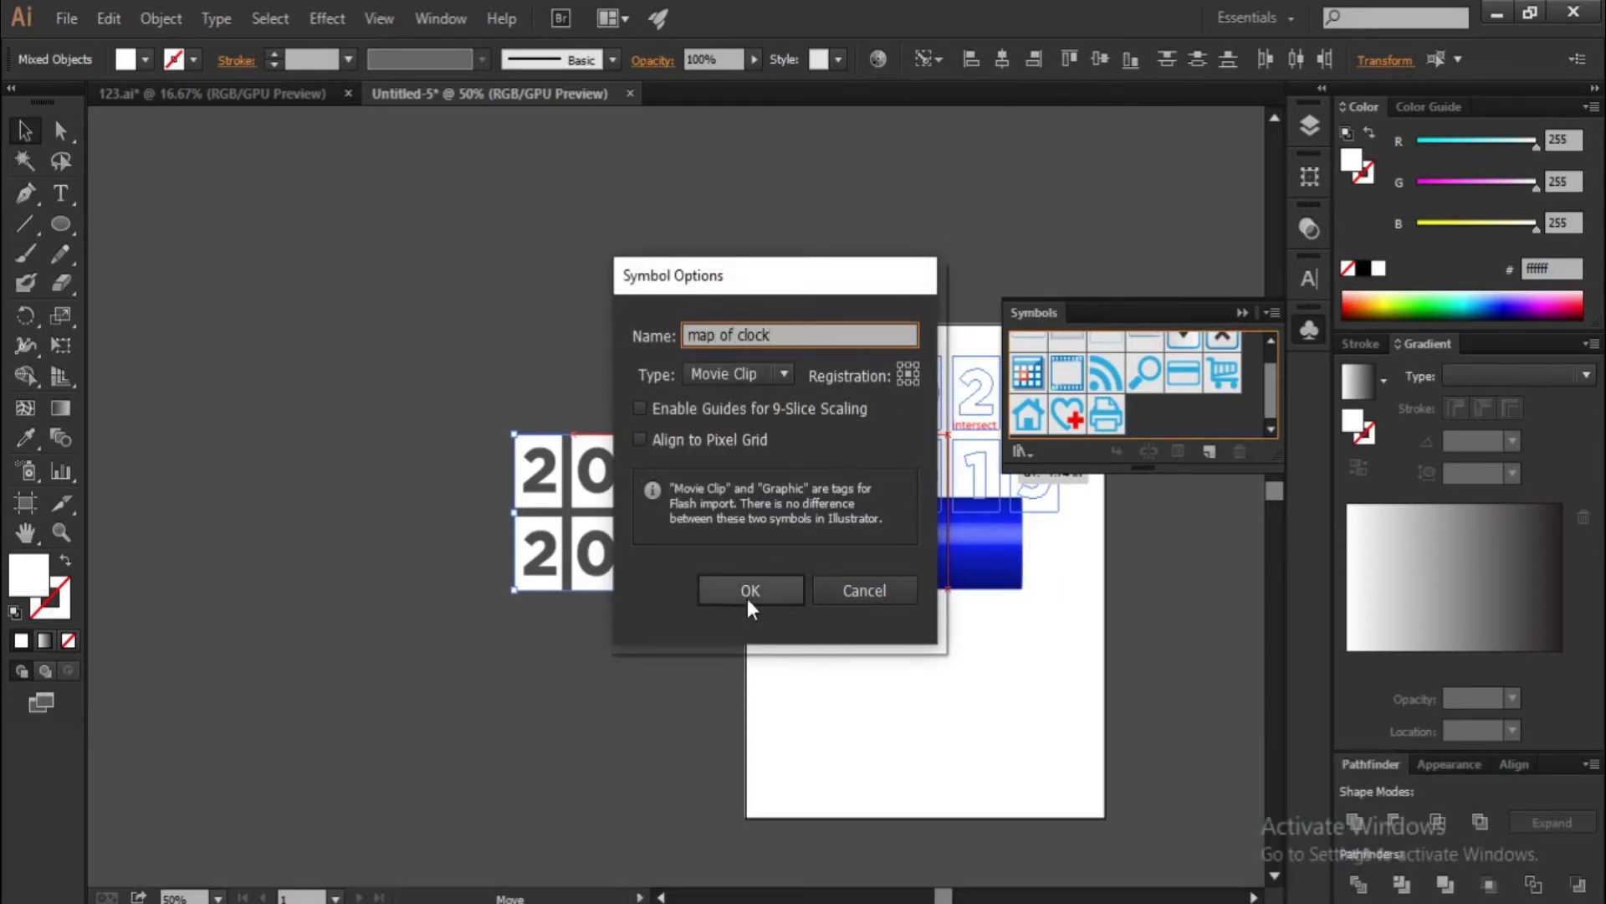
left_click(749, 594)
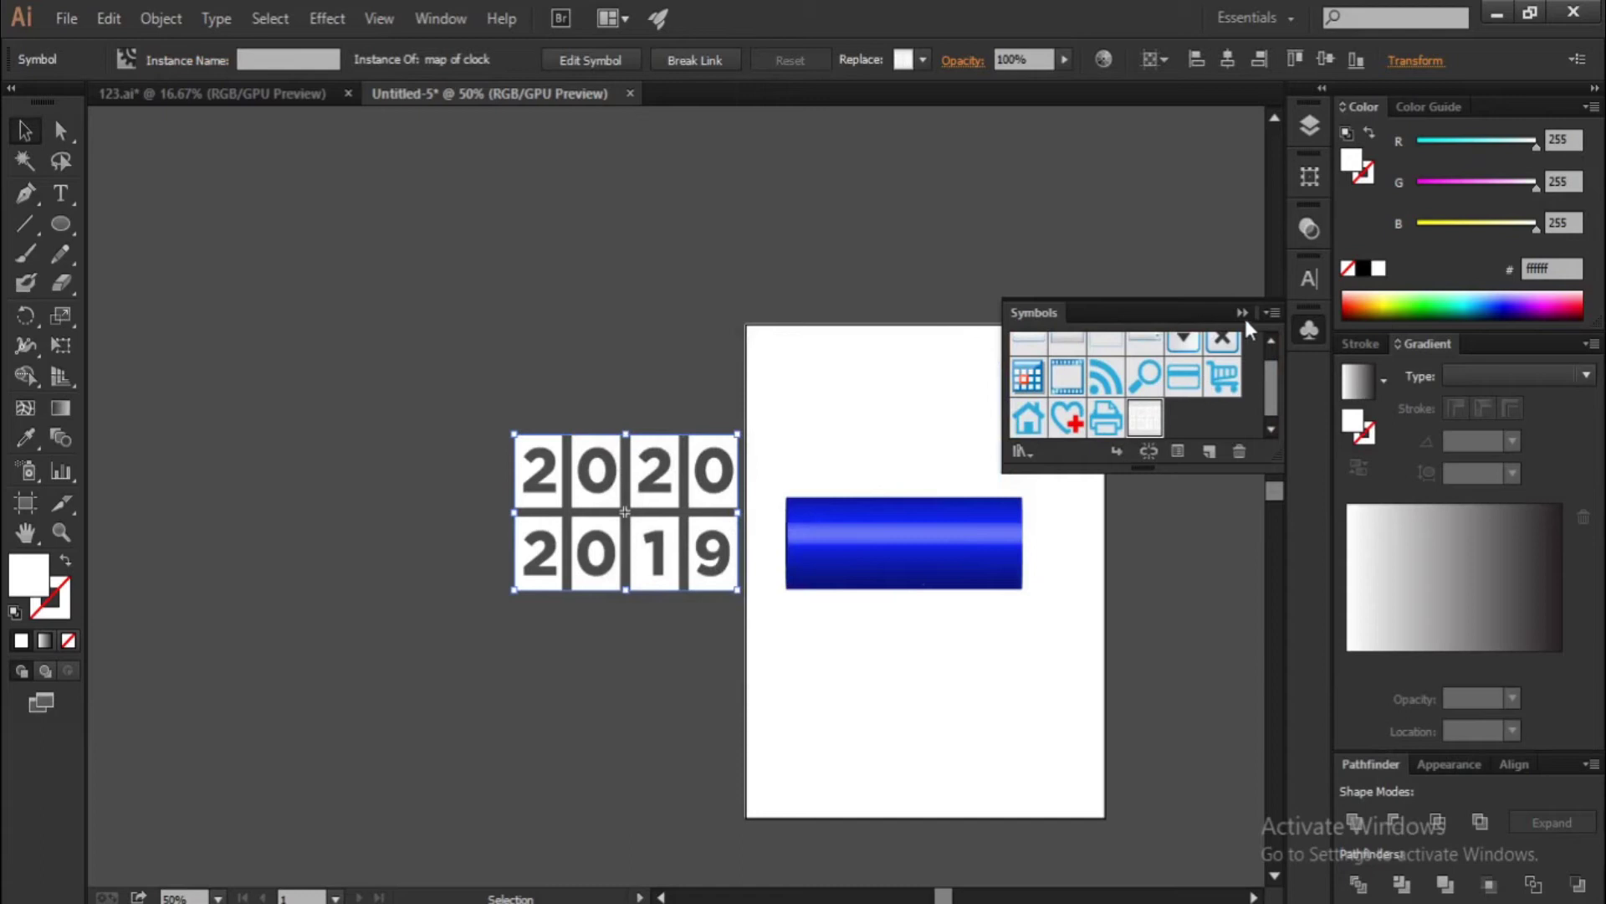
left_click(1243, 314)
scroll(1051, 588, "up", 1)
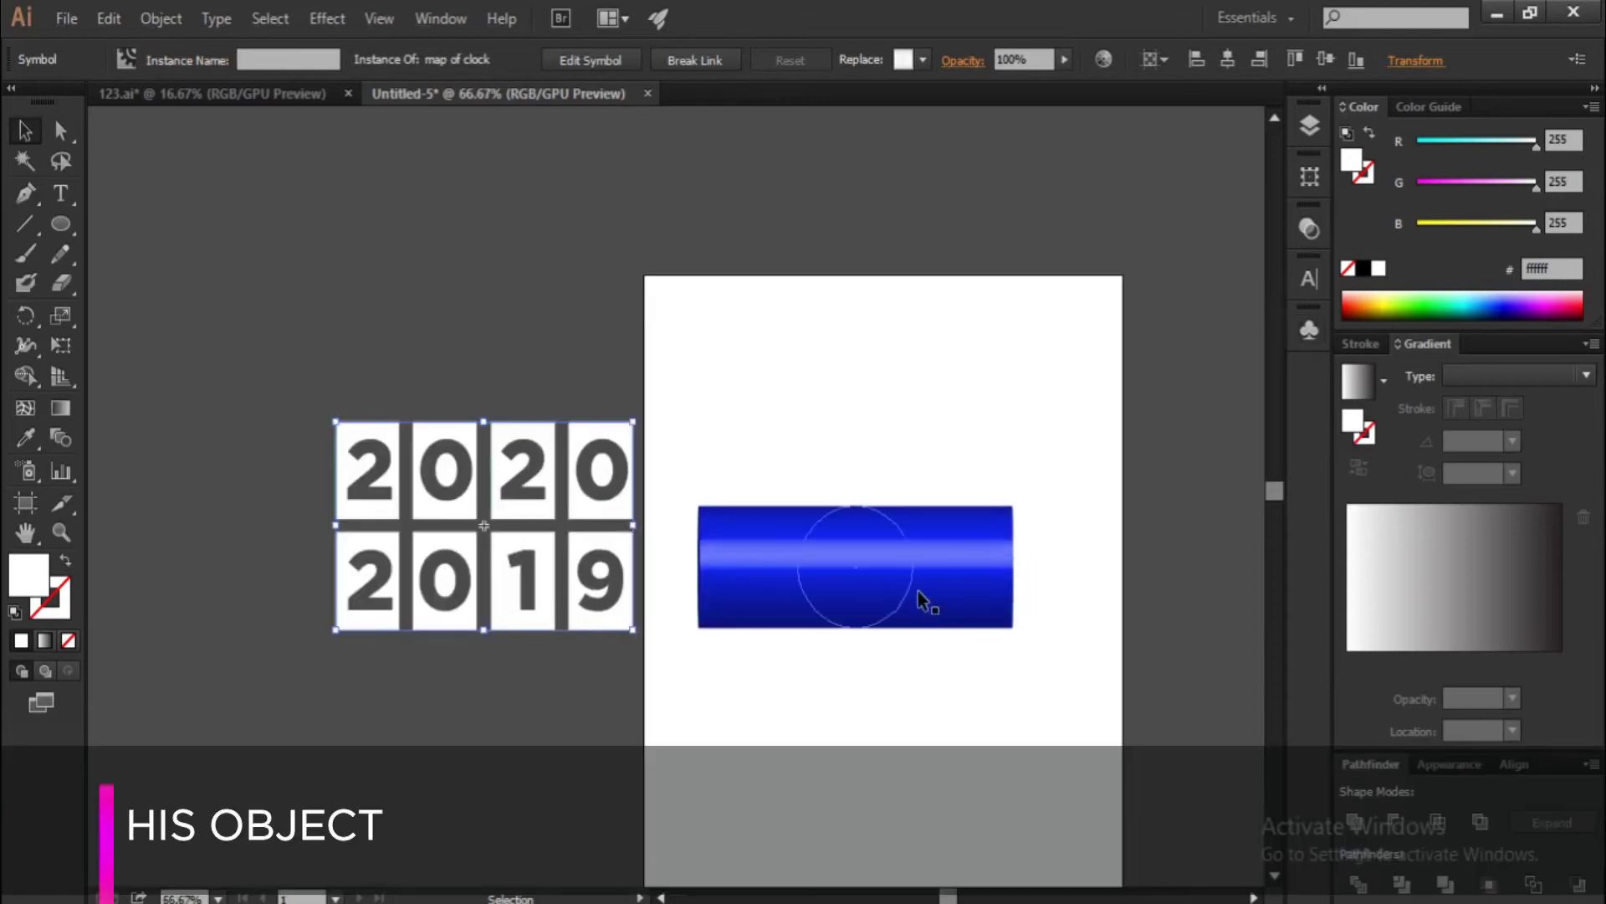
Reopen the blue cylinder's 3D Extrude & Bevel settings with Preview on, and bring up Map Art
left_click(917, 590)
left_click(1470, 764)
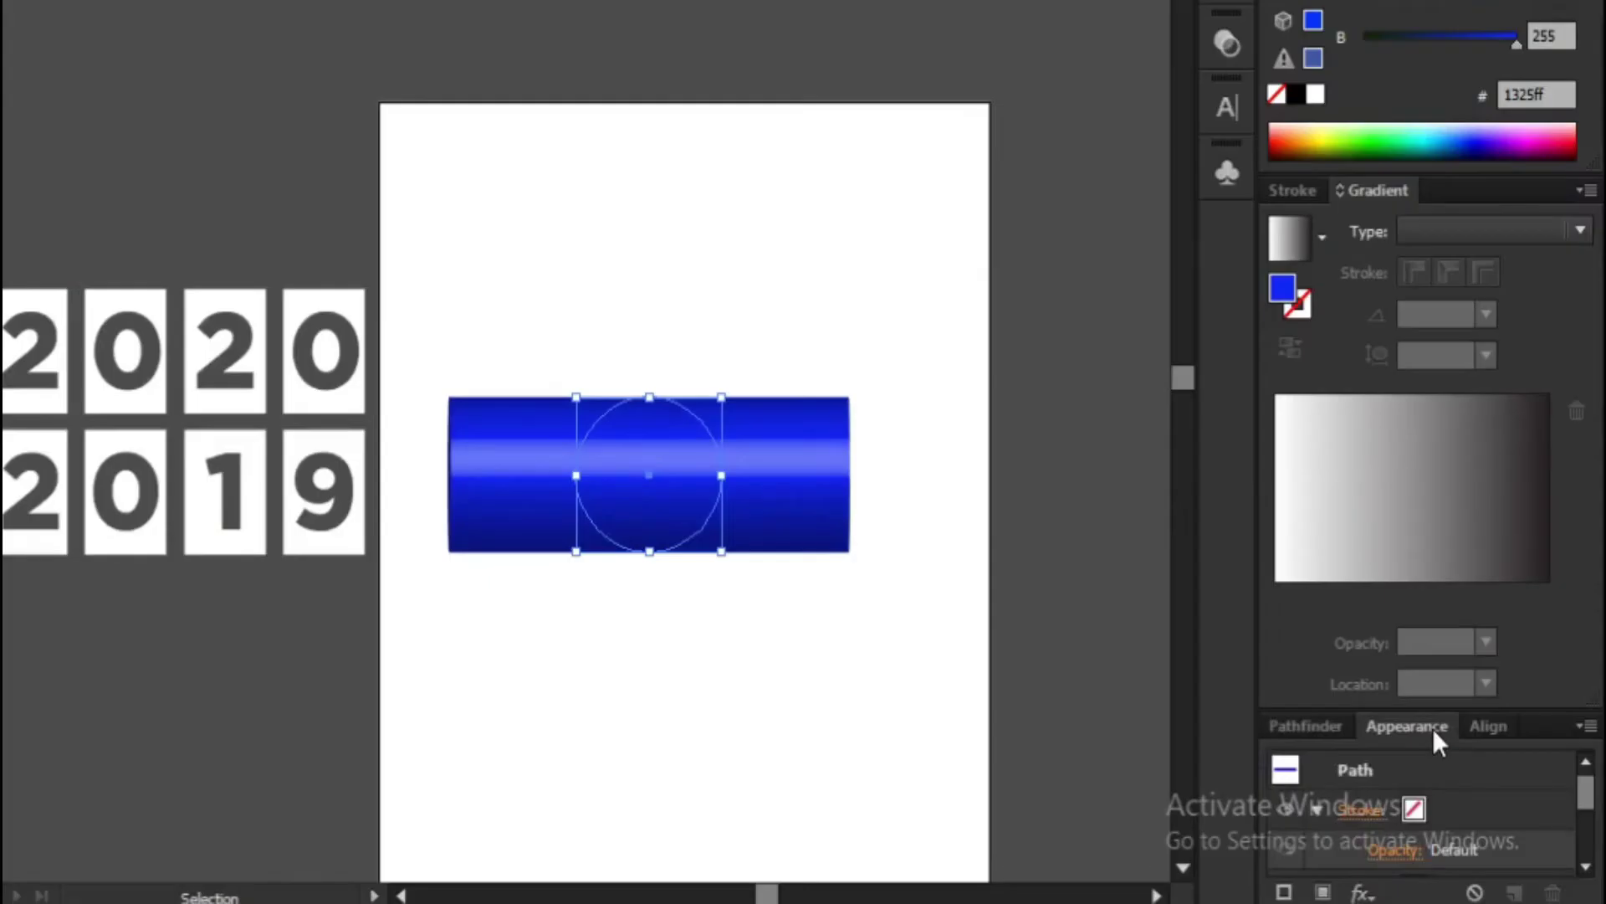
scroll(1427, 781, "down", 2)
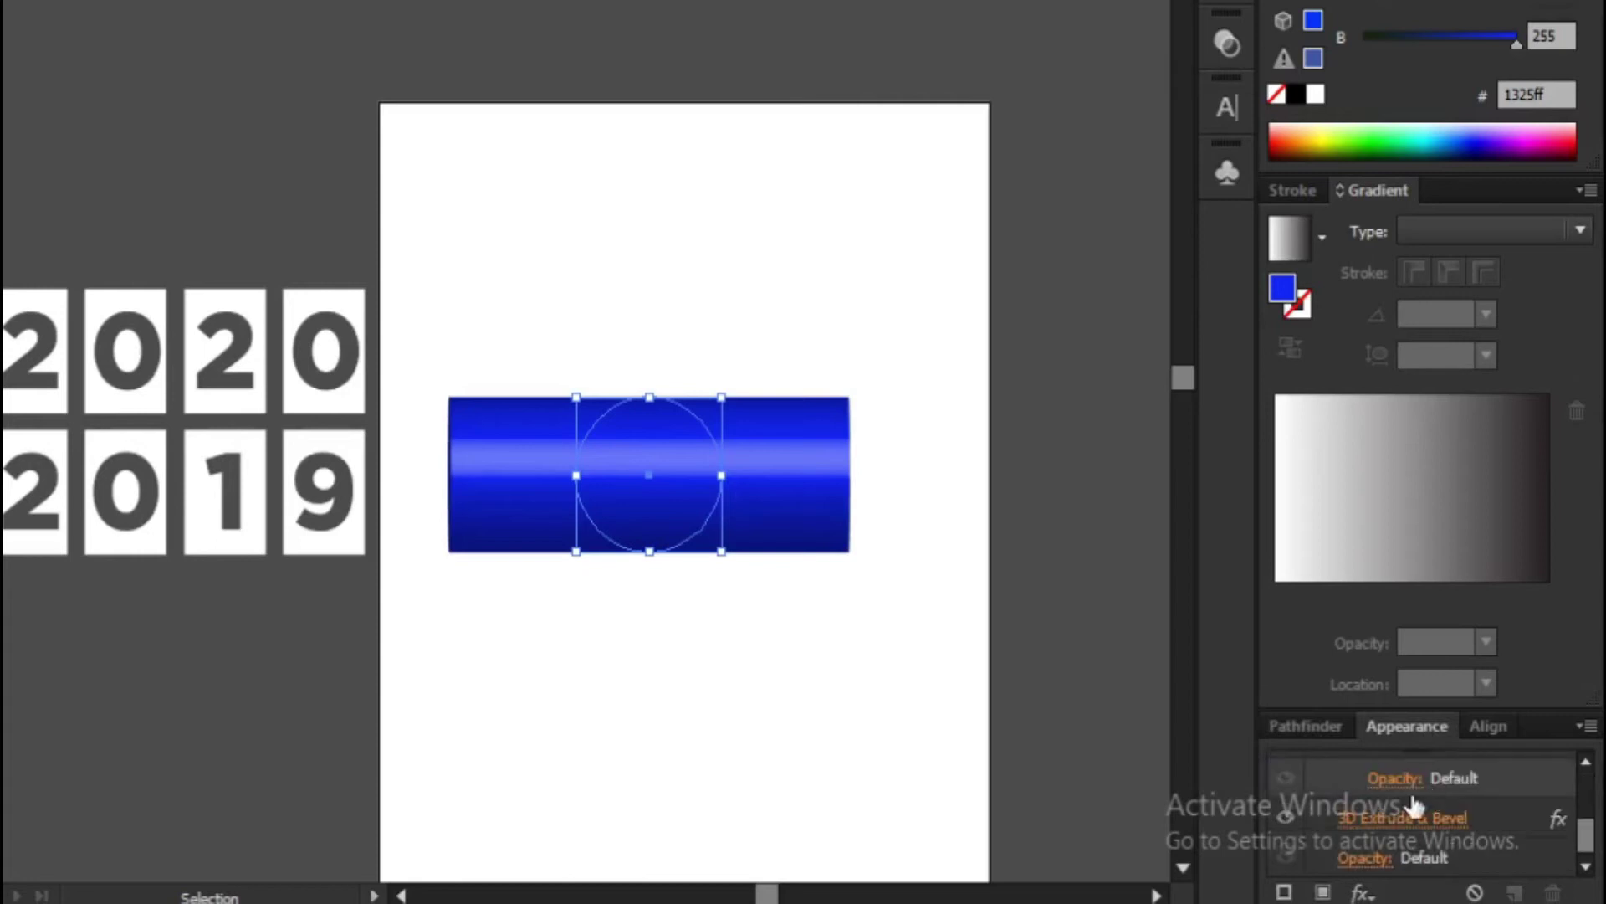
left_click(1381, 825)
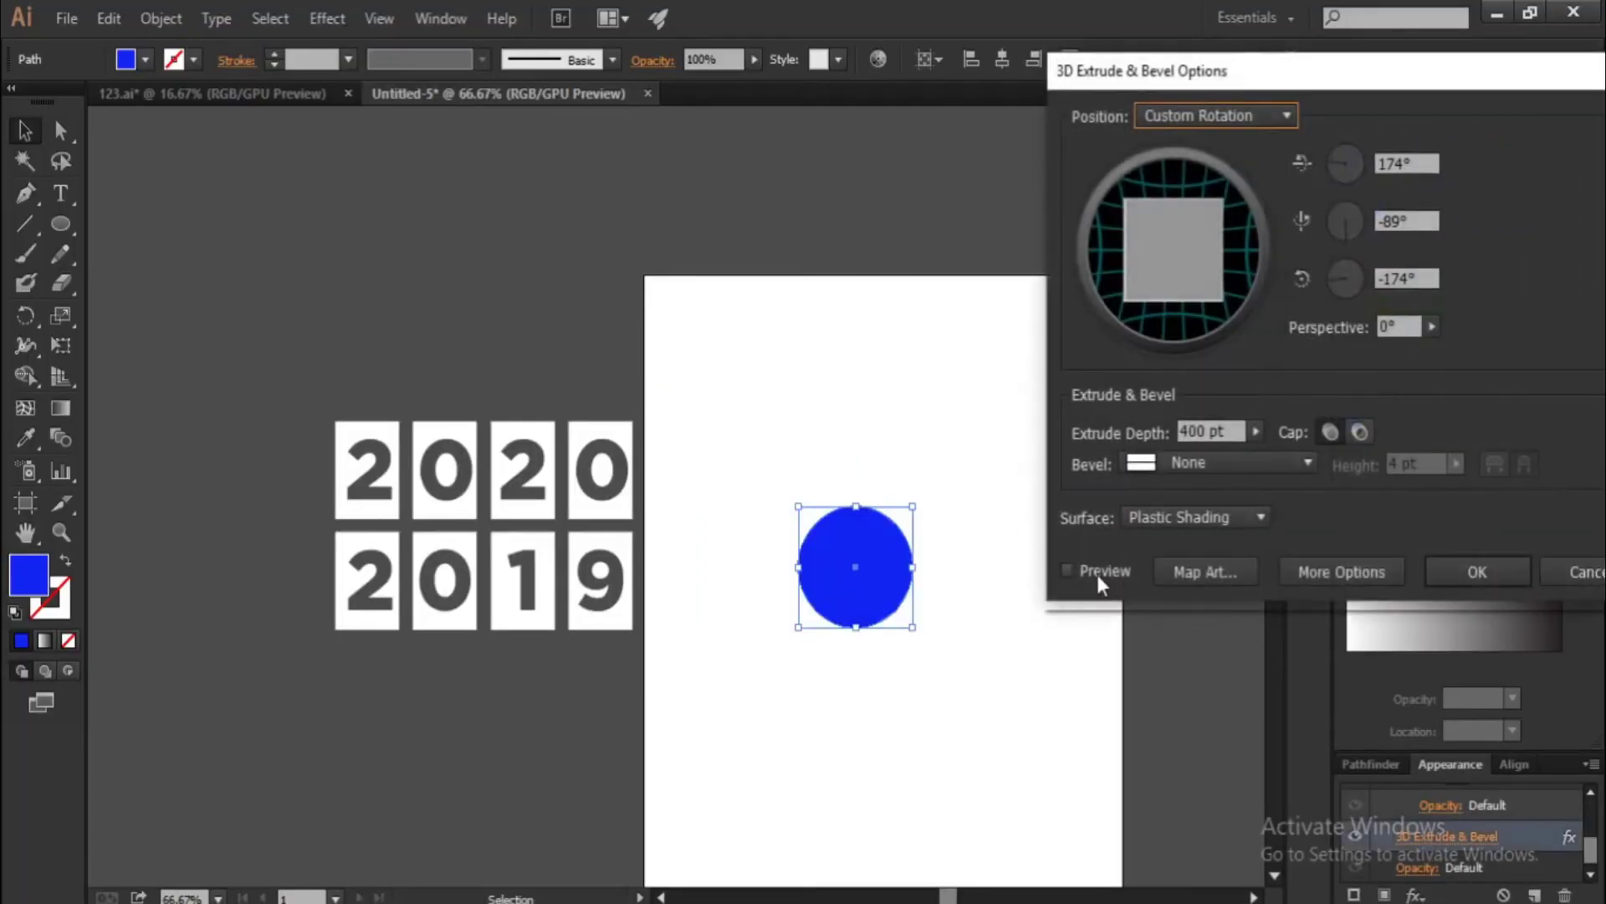
left_click(1097, 573)
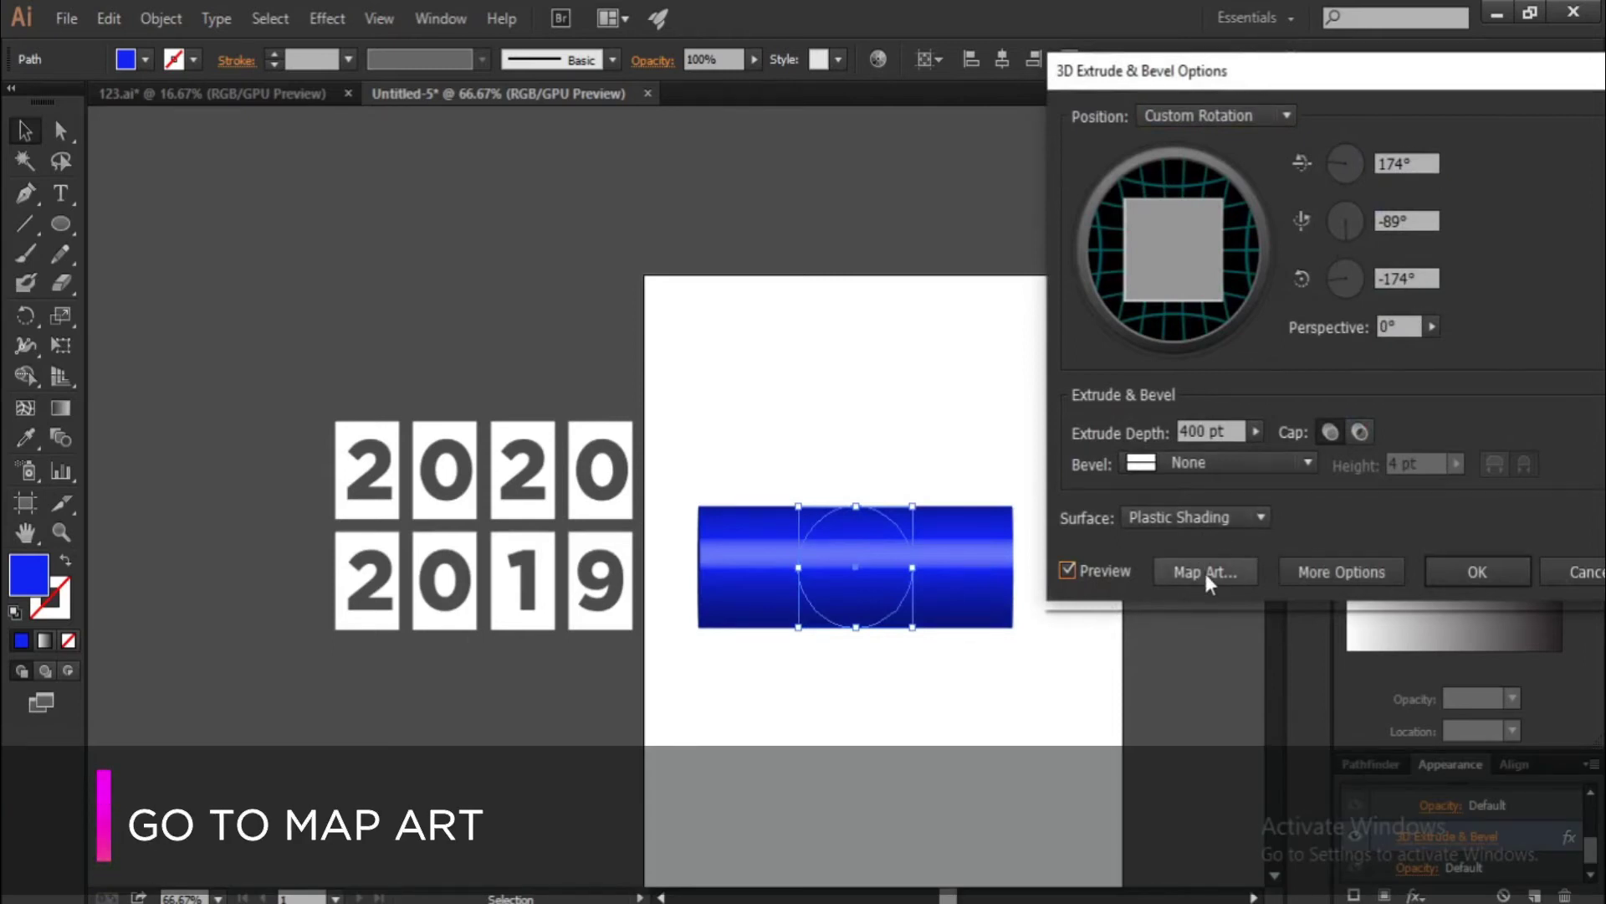
left_click(1205, 573)
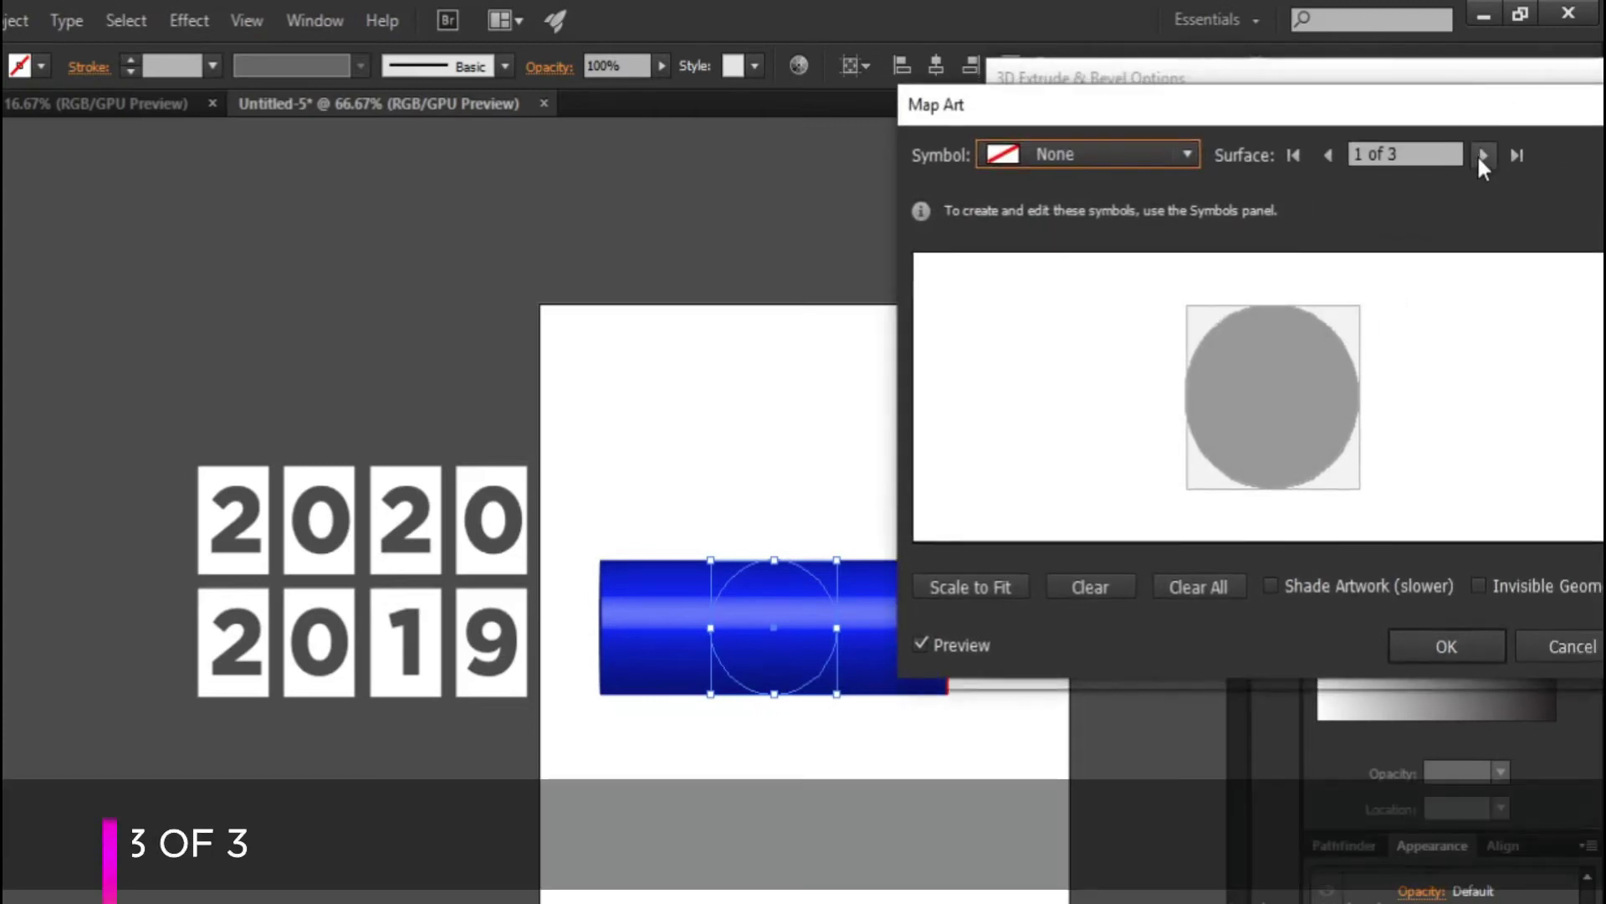
Map 'map of clock' onto surface 3, rotated 90° with 2020 above 2019, and confirm
left_click(1480, 156)
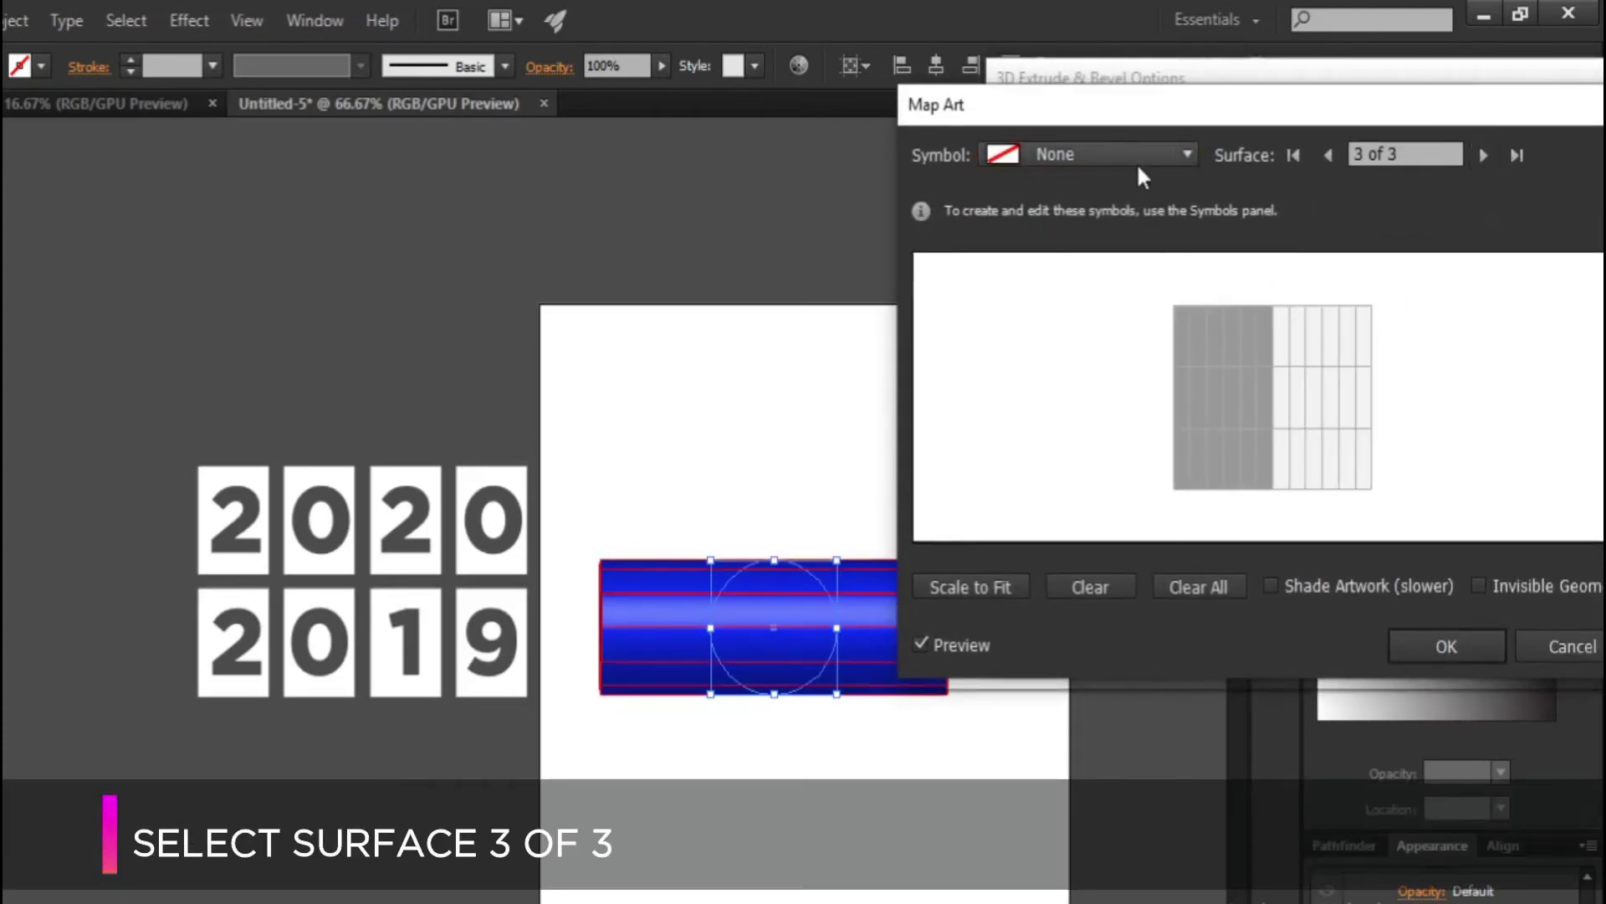
left_click(1137, 163)
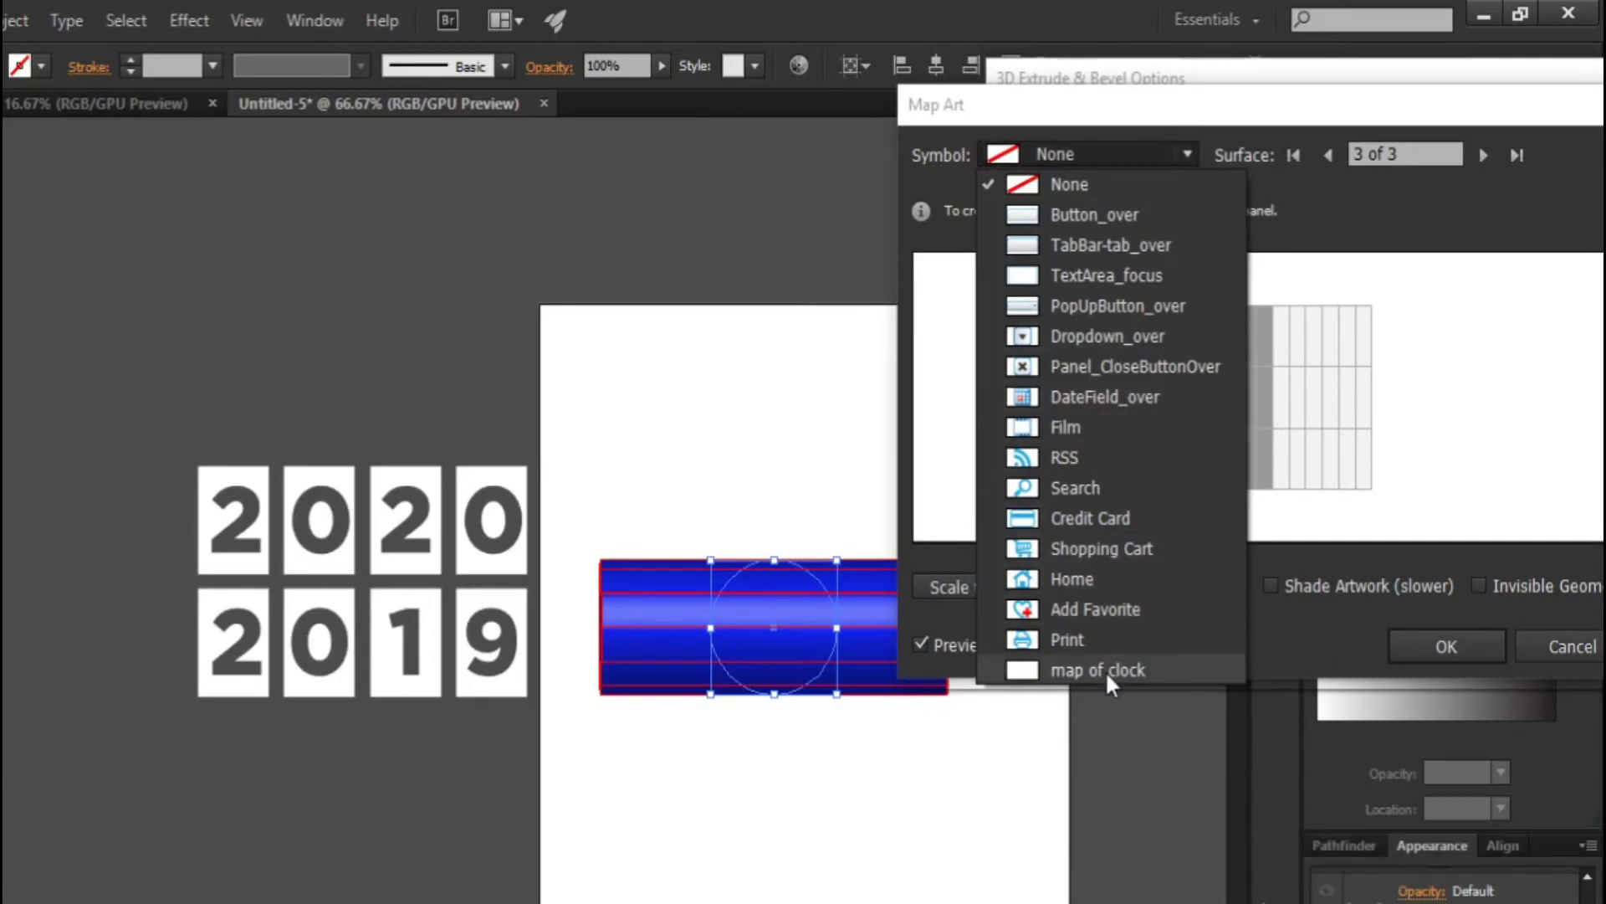
left_click(1106, 671)
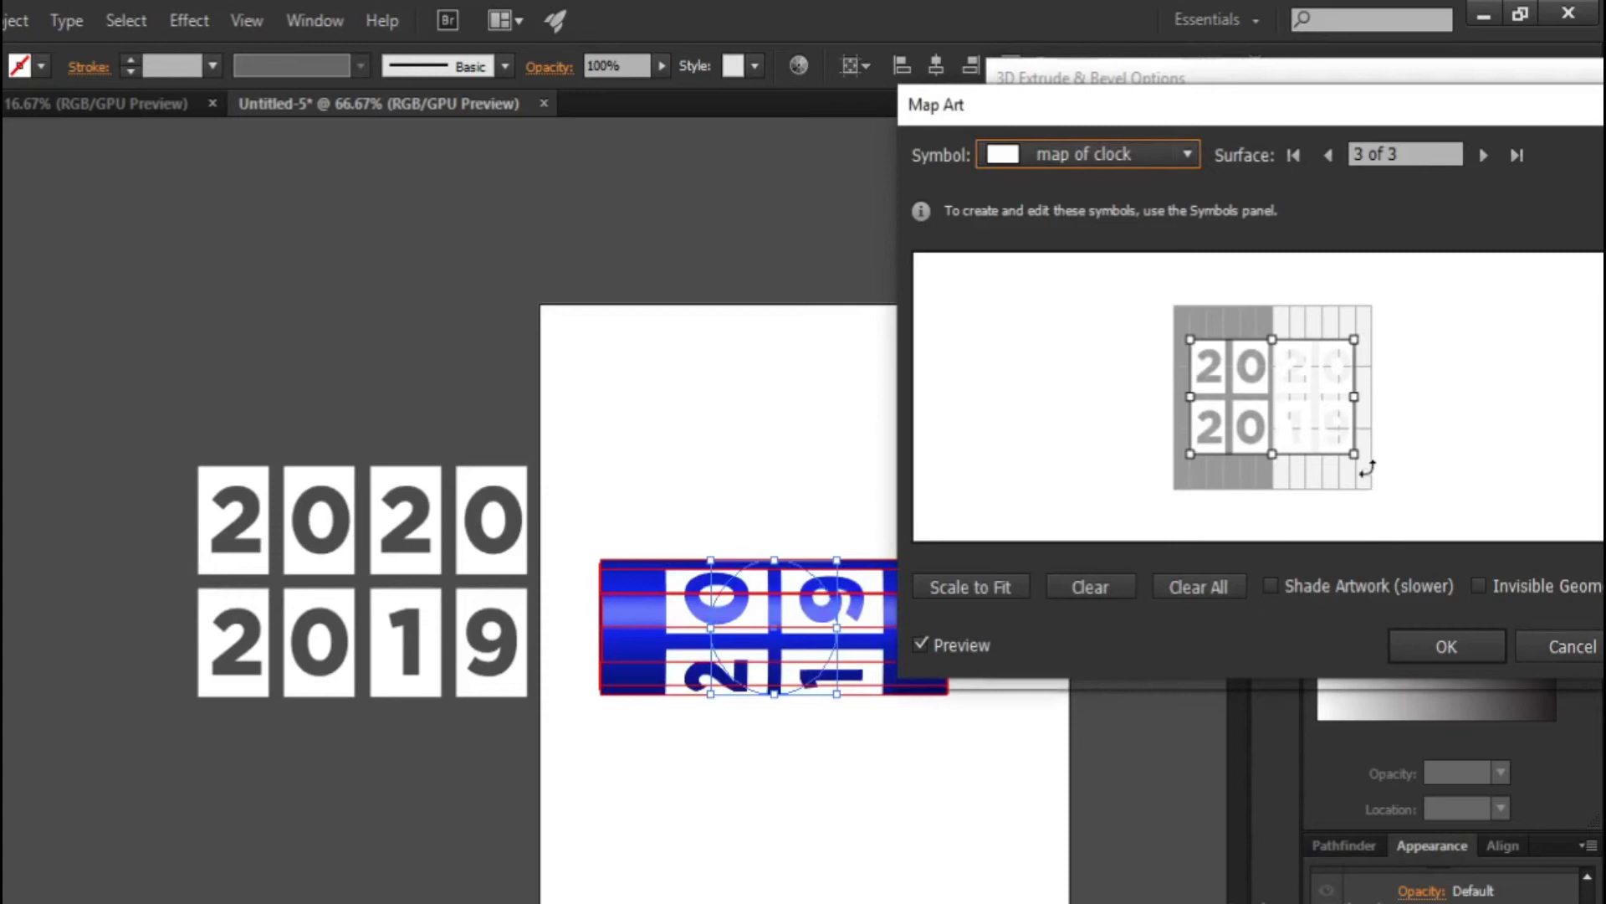
left_click_drag(1366, 468, 1227, 507)
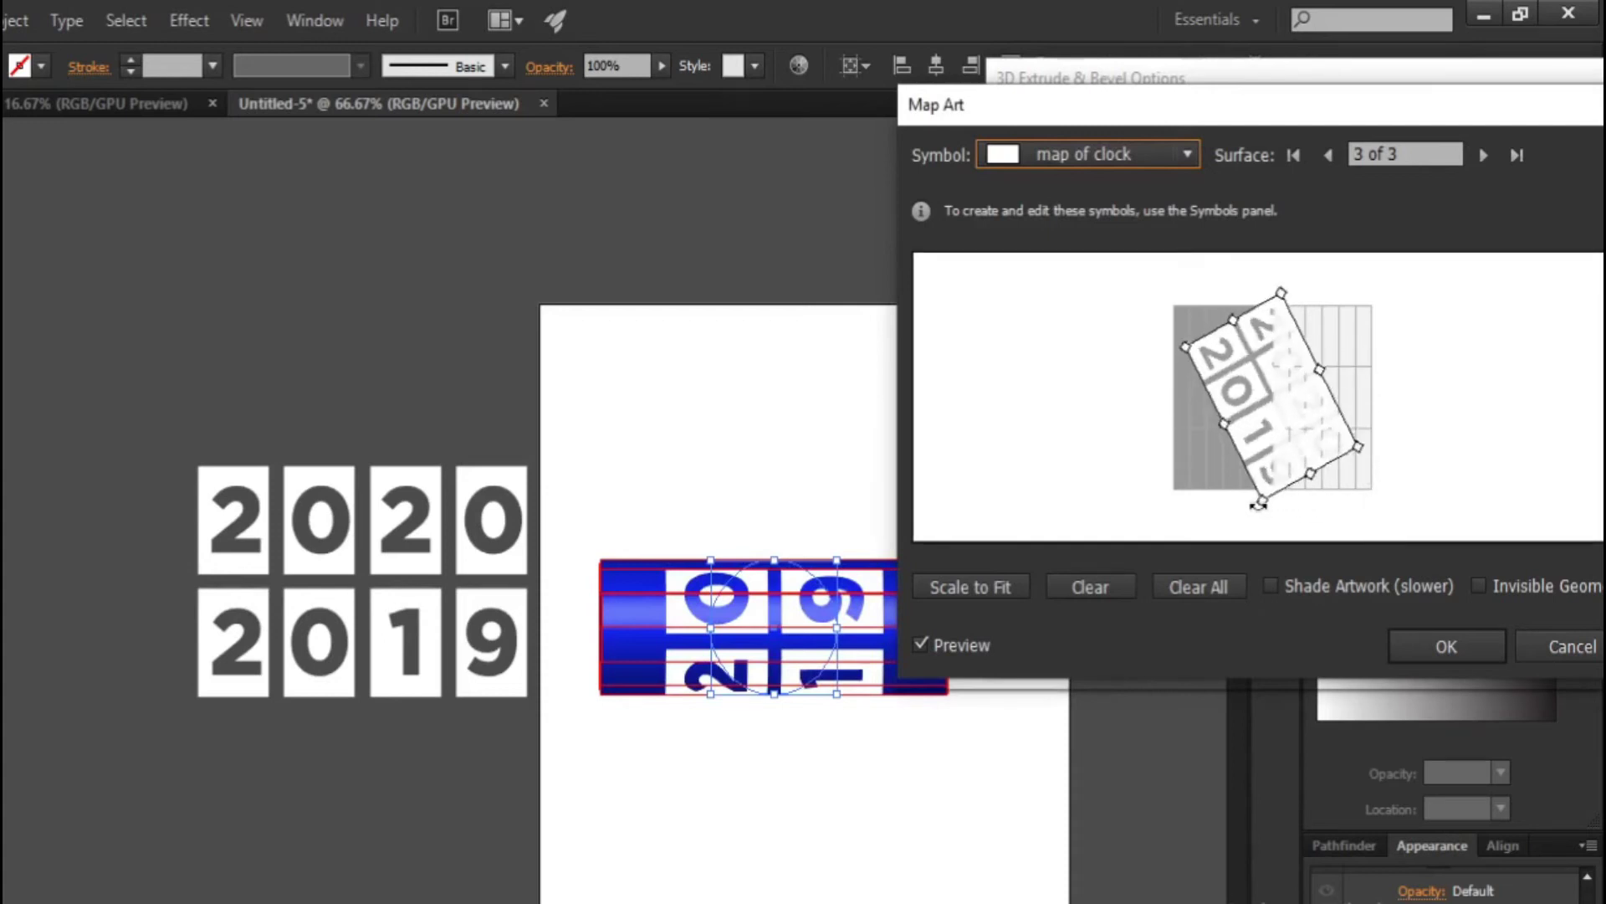
mouse_move(1309, 425)
left_mouse_down()
mouse_move(1364, 423)
mouse_move(1335, 431)
left_mouse_up()
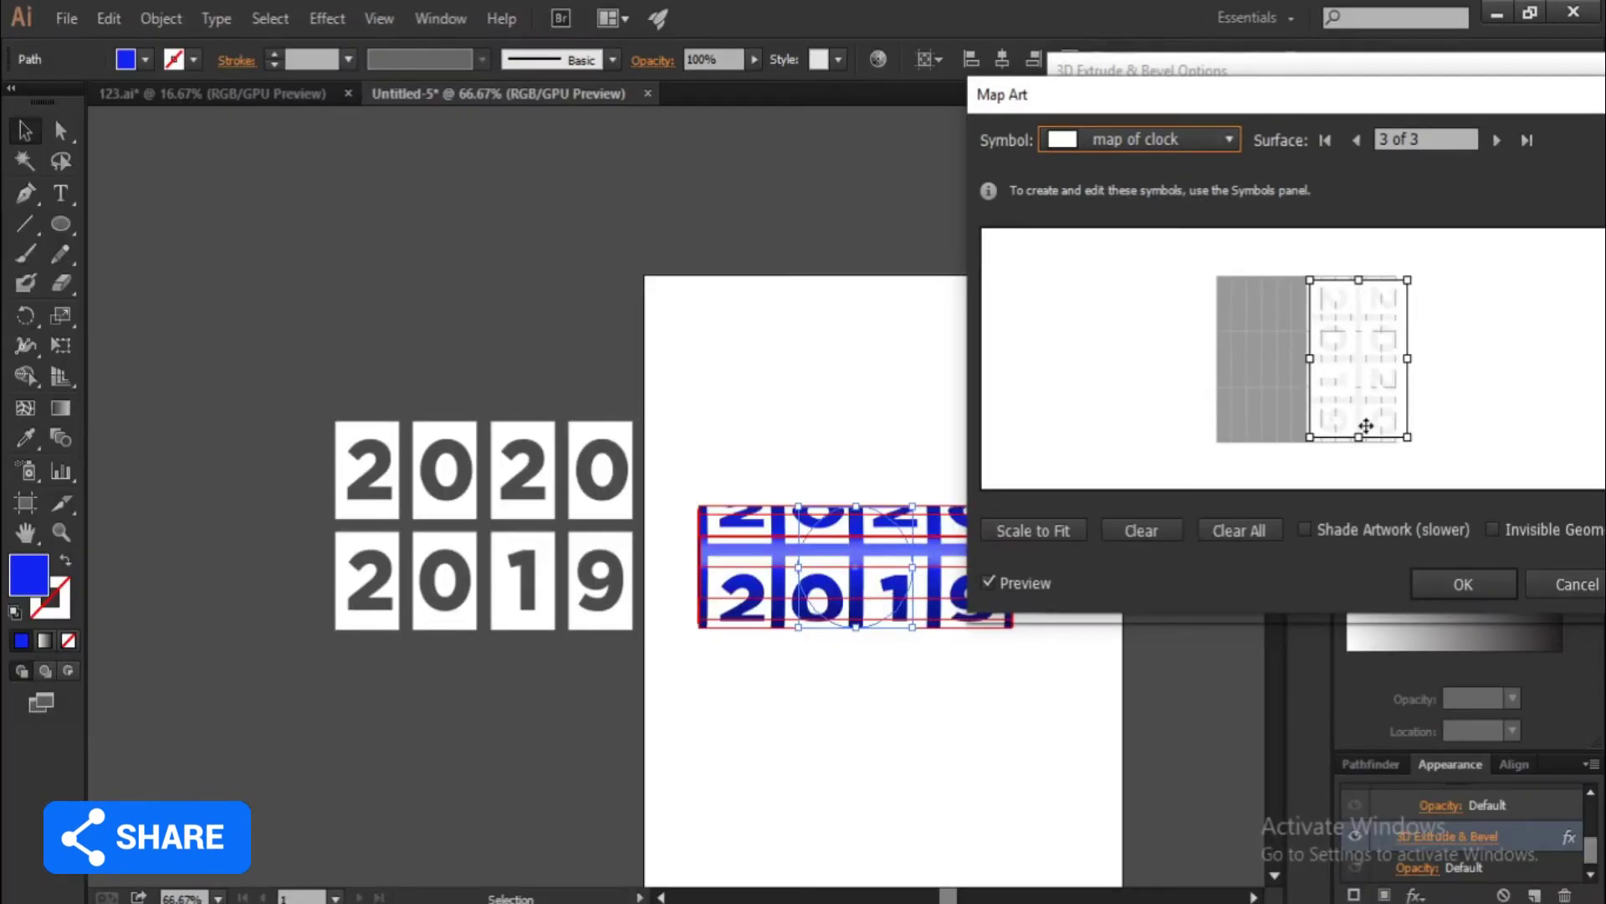
left_click(1434, 583)
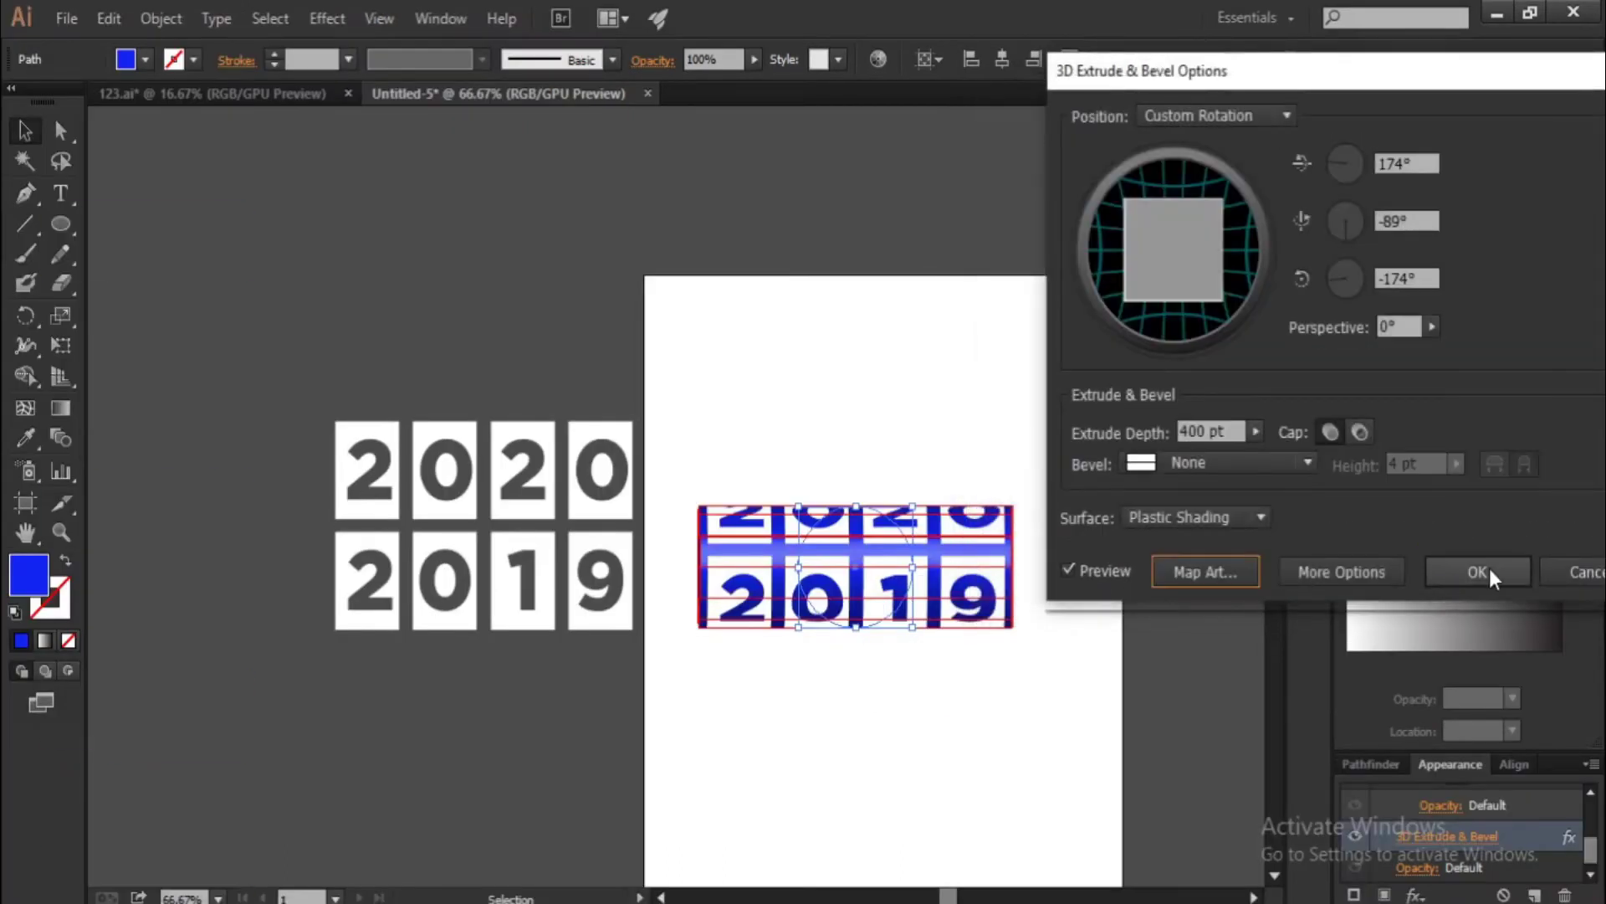
left_click(1477, 573)
left_click(1106, 623)
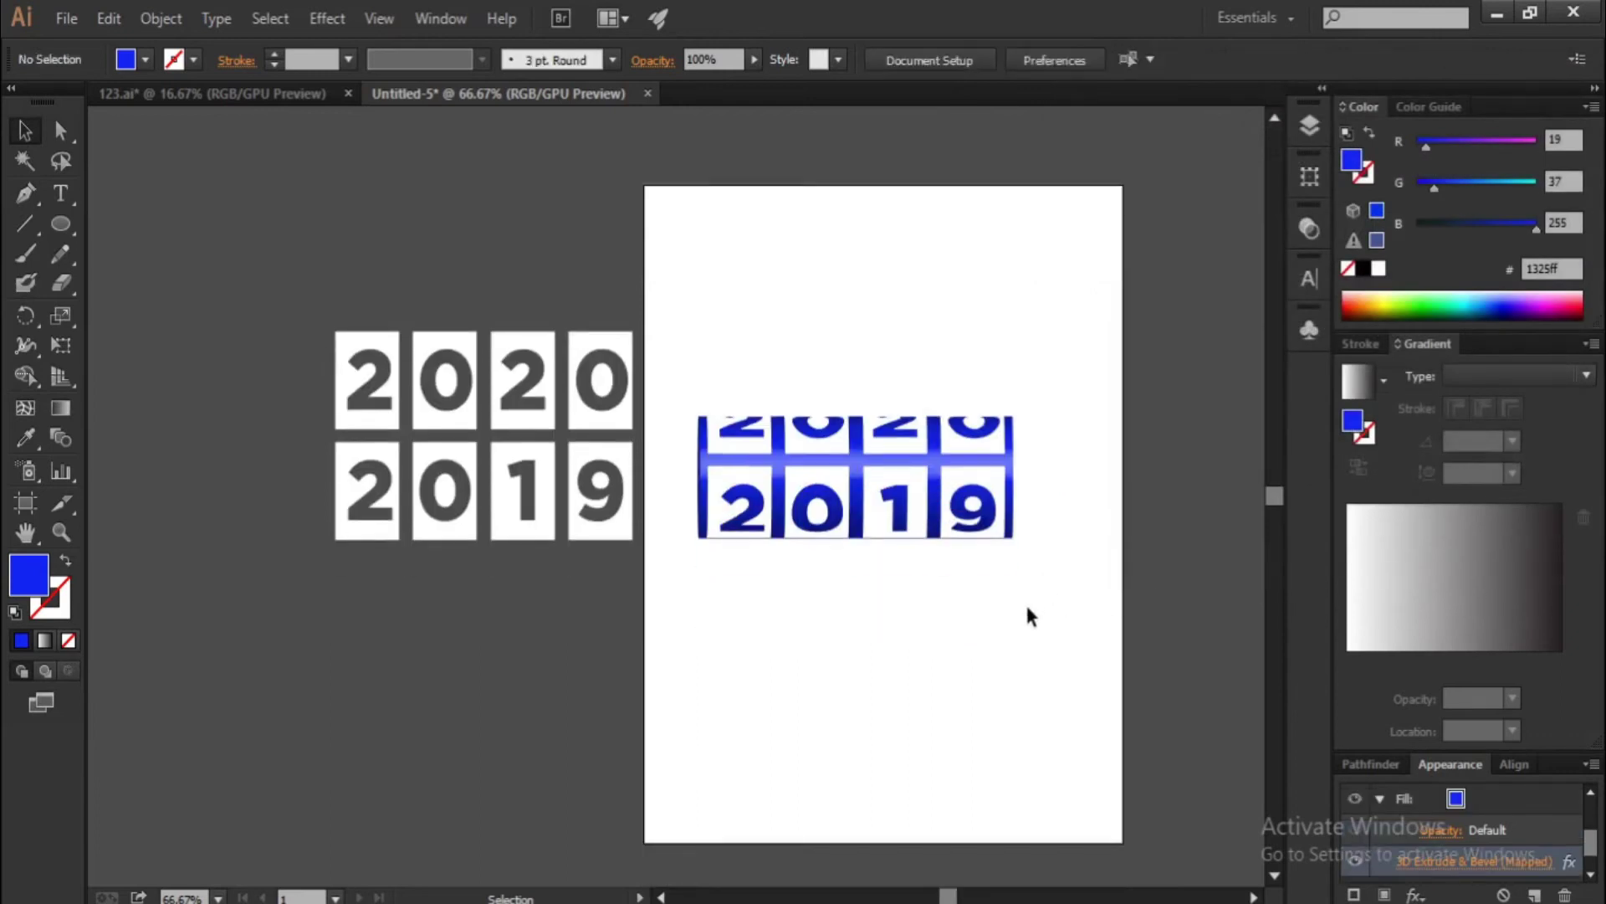
Delete the flat 2020/2019 tiles from the pasteboard and draw a page-sized rectangle
key("ctrl+minus")
left_click_drag(618, 442, 536, 427)
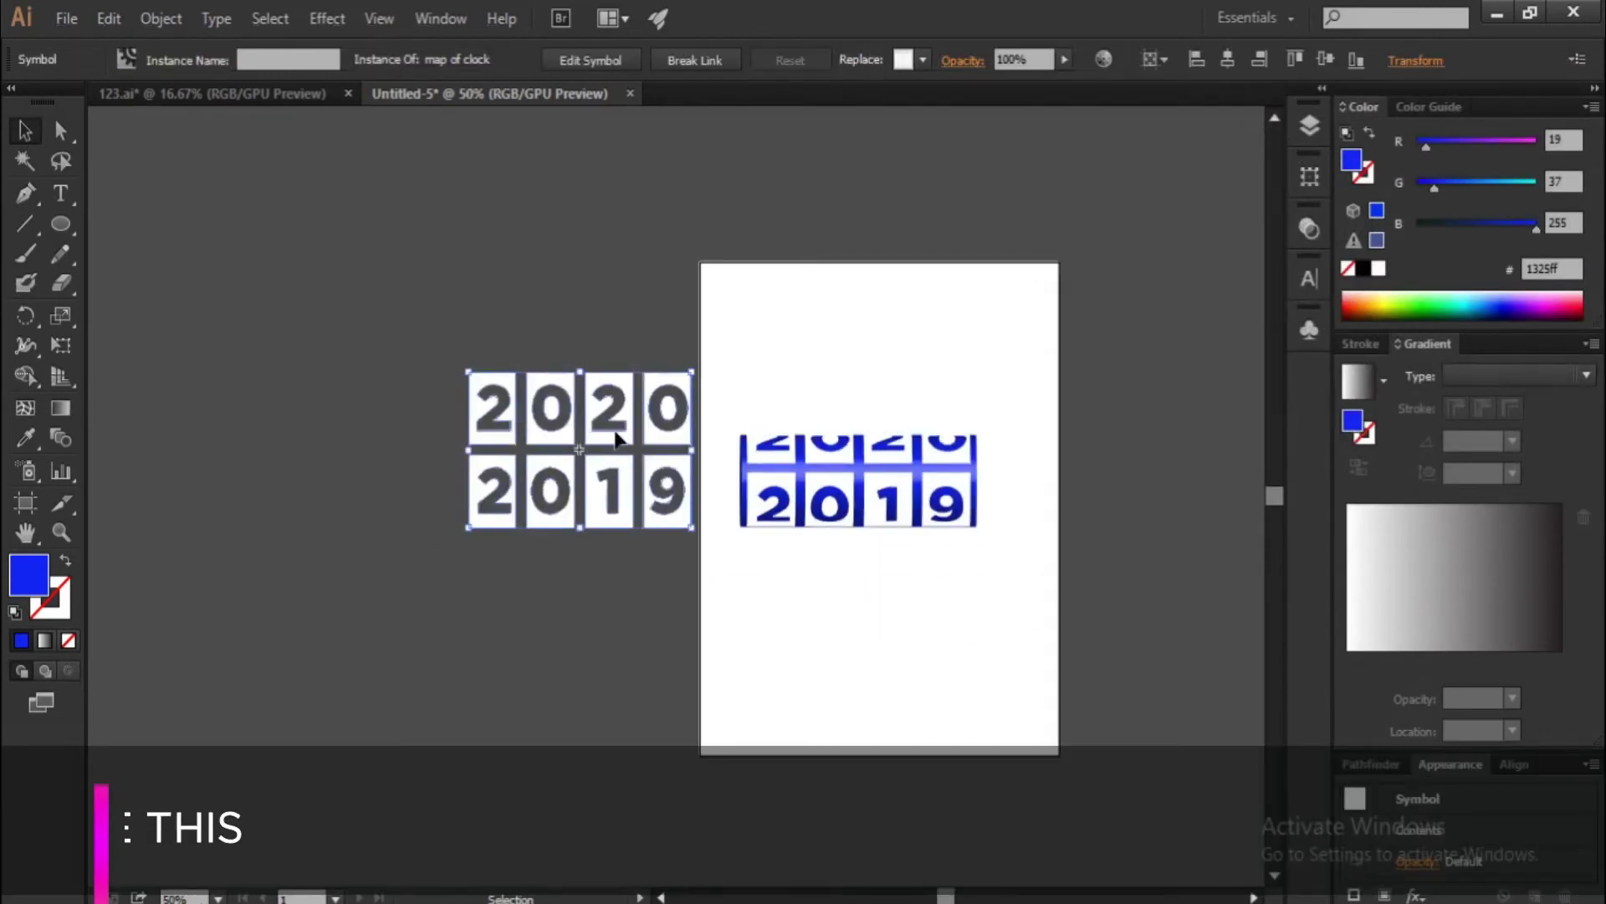
key("Delete")
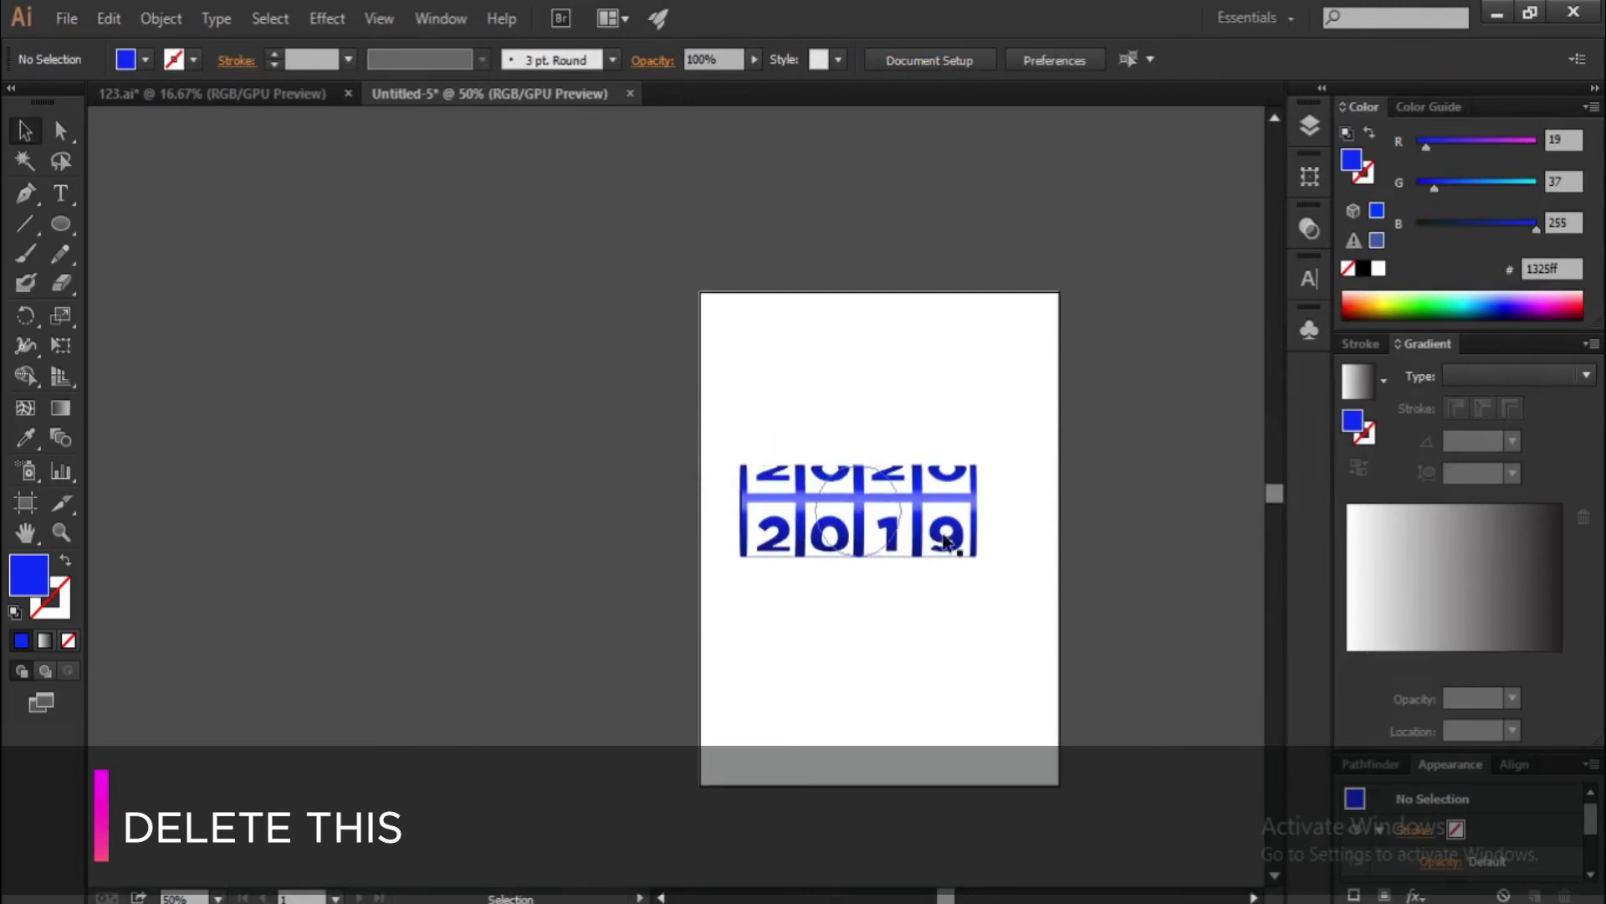
key("ctrl+plus")
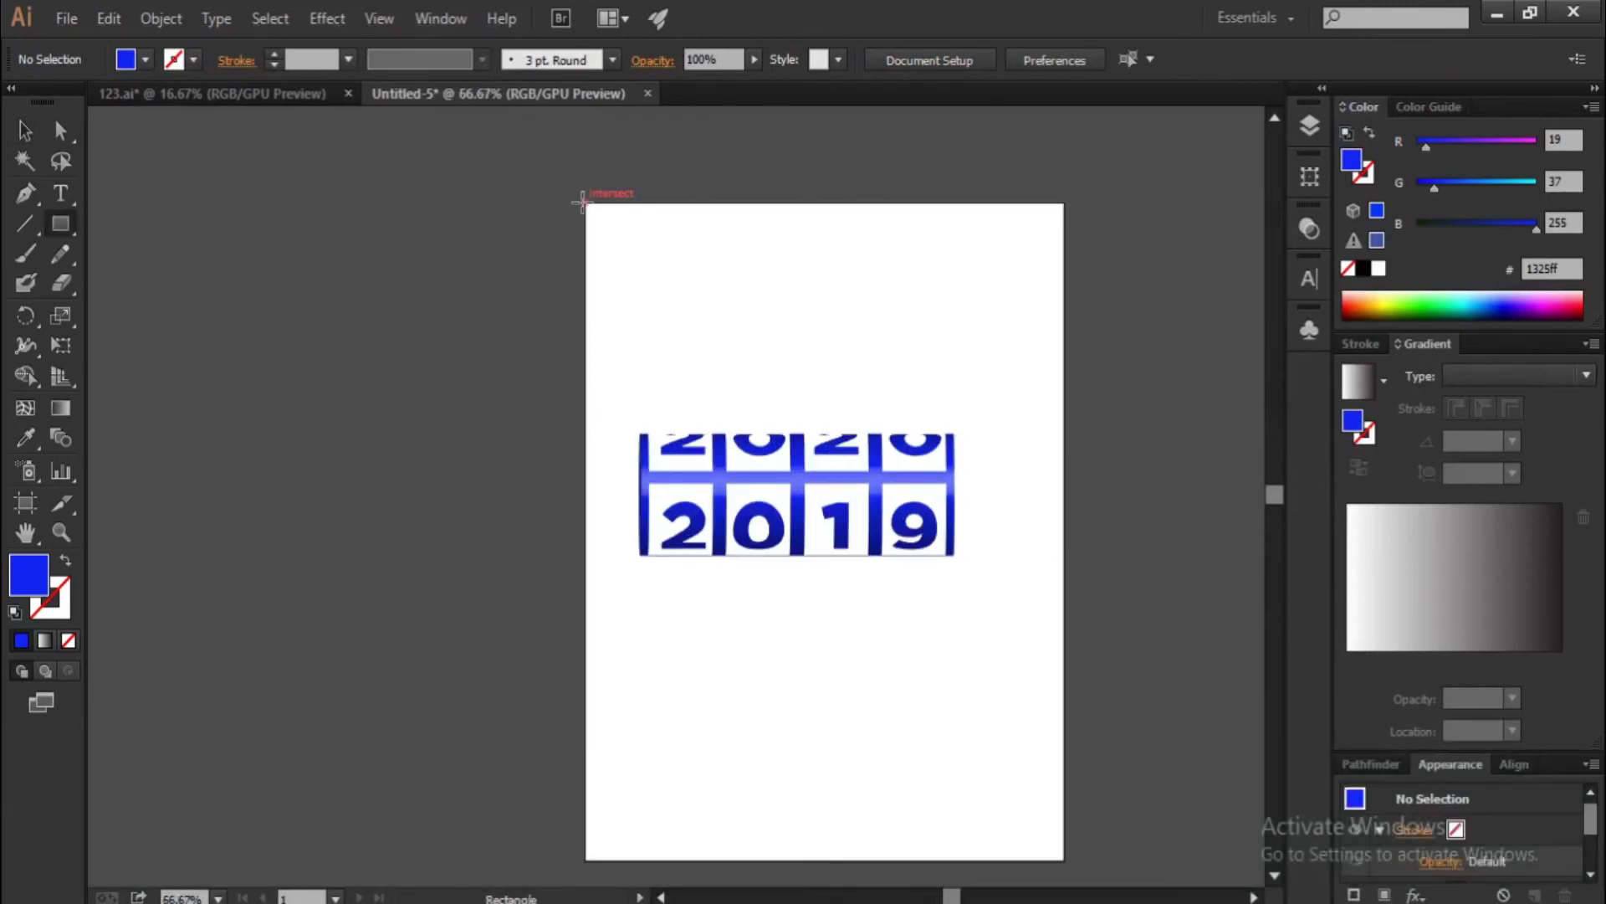
mouse_move(583, 202)
left_mouse_down()
mouse_move(1039, 809)
mouse_move(1064, 879)
left_mouse_up()
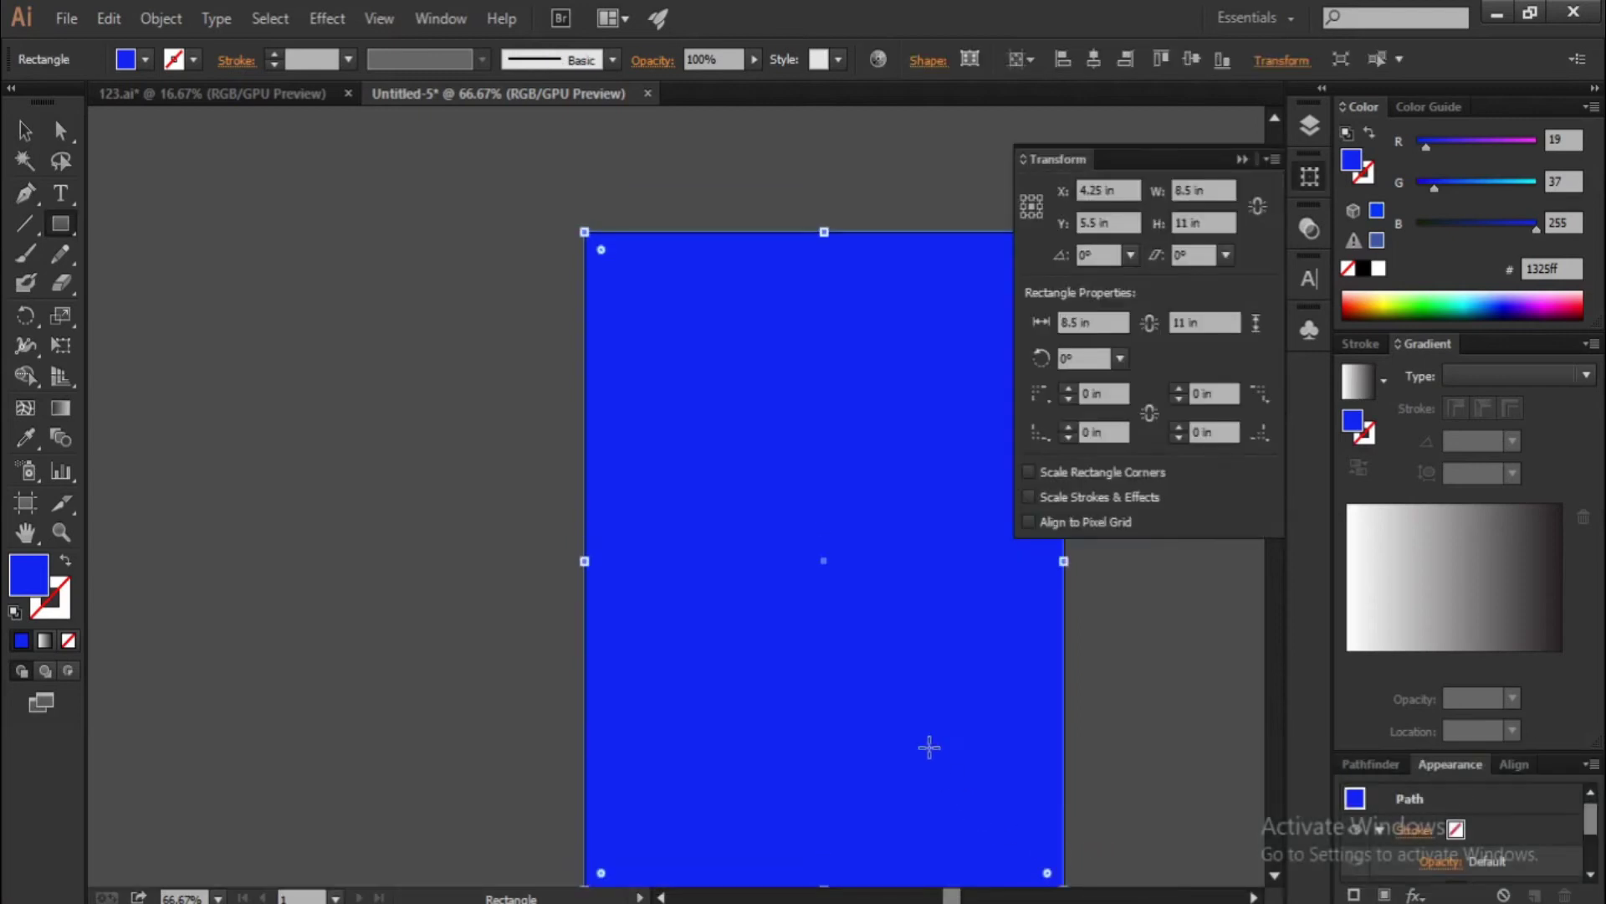
Send the blue page rectangle to the back, behind the cylinder, and deselect it
right_click(863, 611)
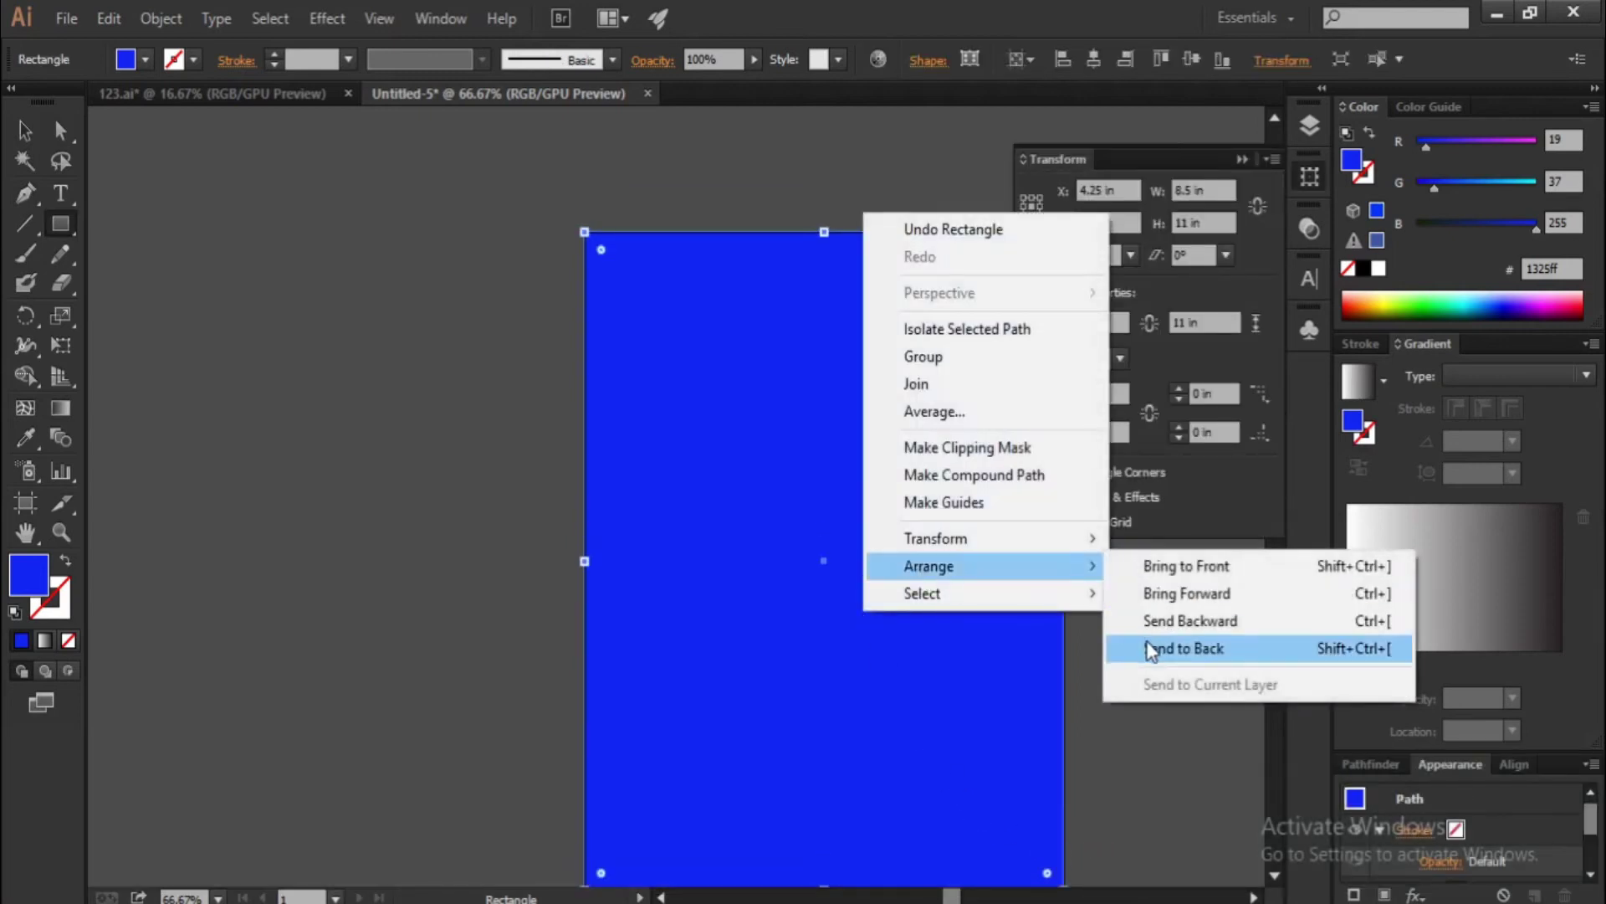
left_click(1148, 642)
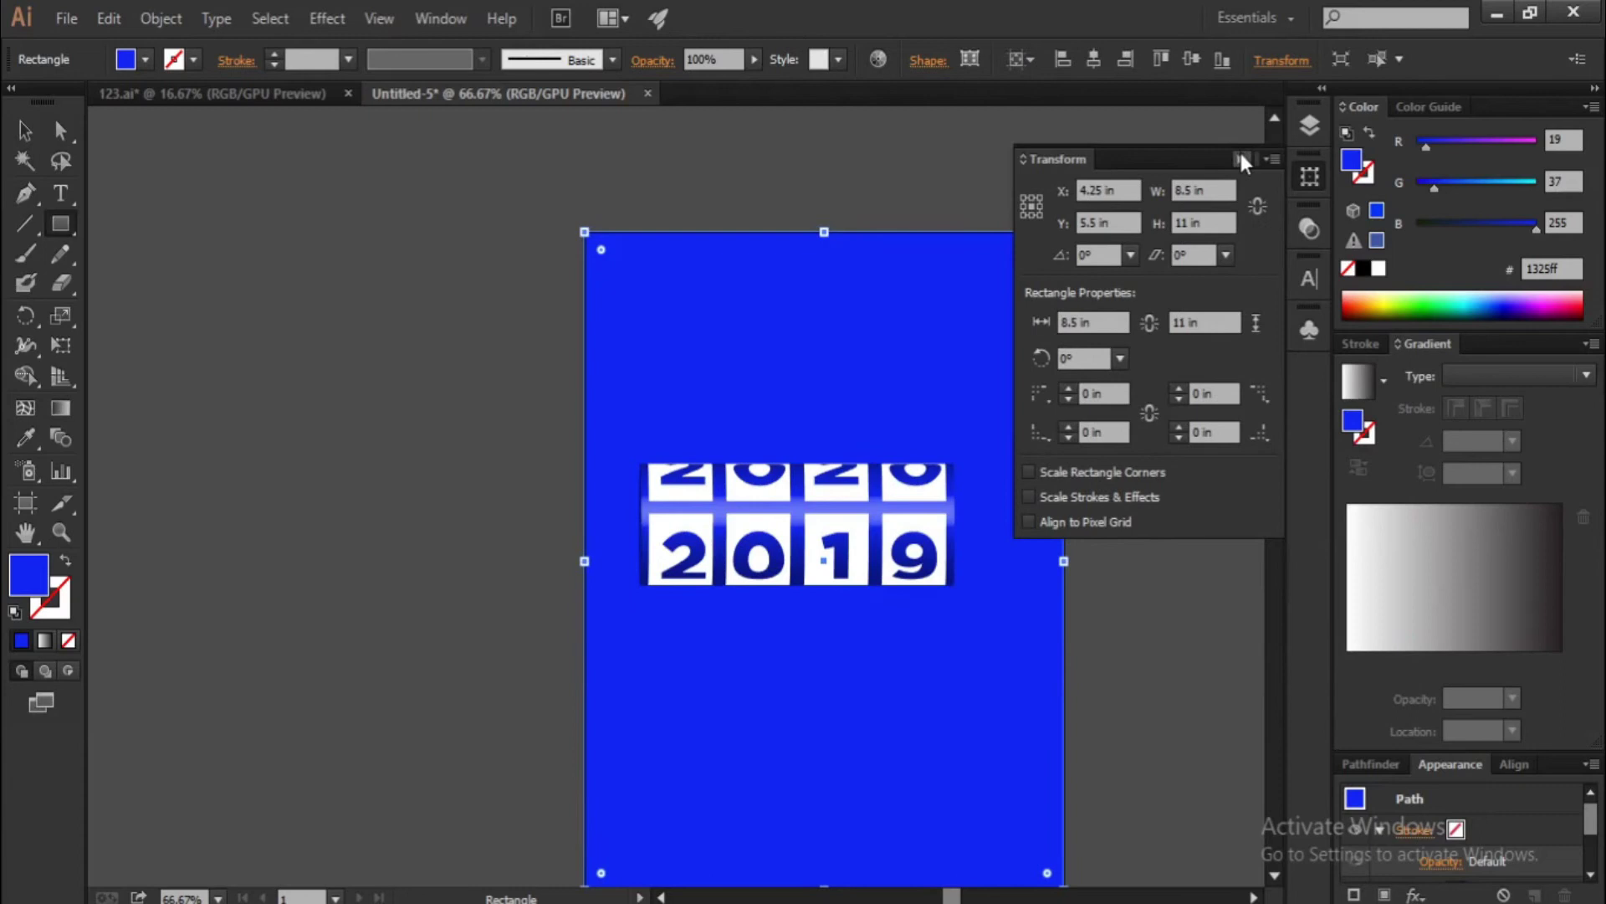
left_click(1238, 149)
key("m")
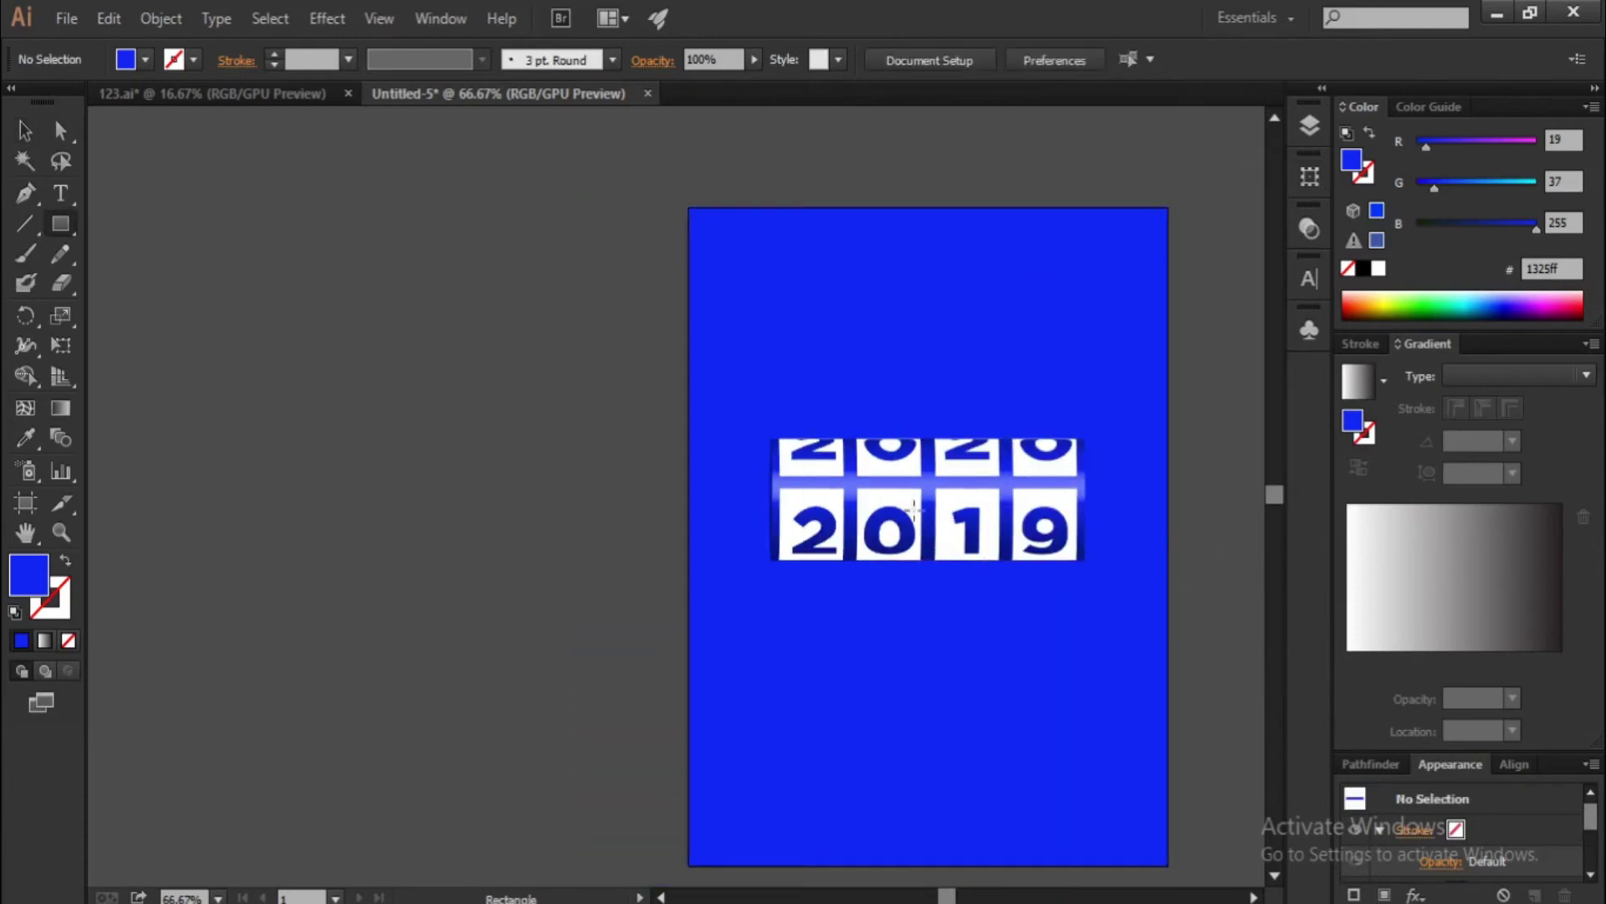
scroll(765, 462, "up", 1)
Draw a rectangle over the 2020/2019 cylinder as a white outline with no fill
mouse_move(778, 424)
left_mouse_down()
mouse_move(1177, 608)
mouse_move(1244, 618)
left_mouse_up()
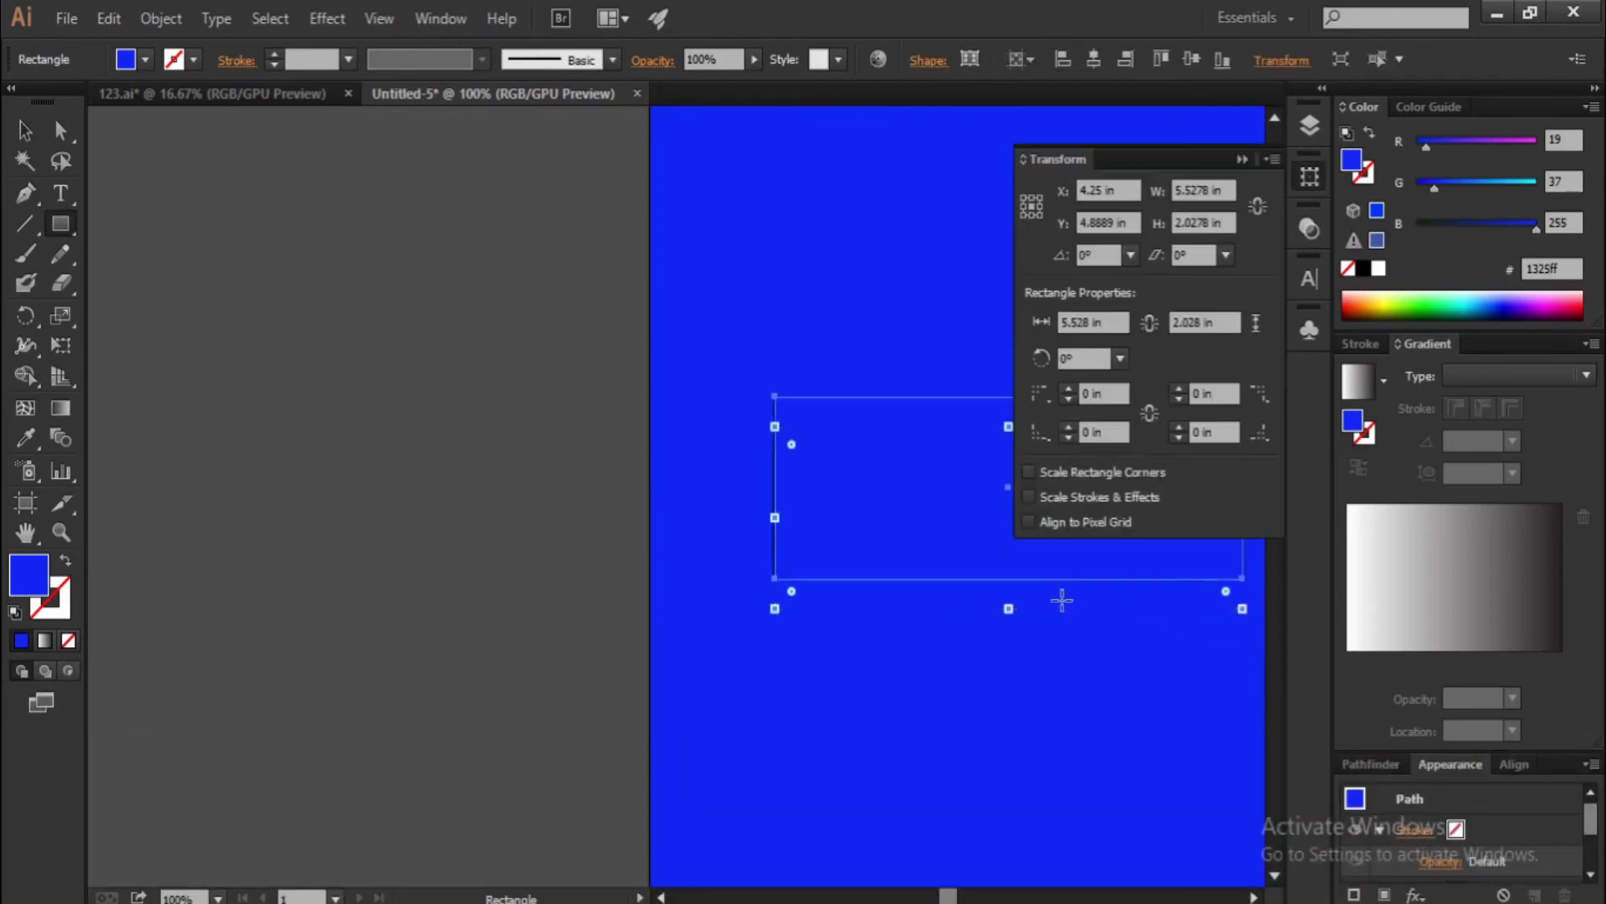
scroll(836, 502, "right", 3)
left_click(1238, 159)
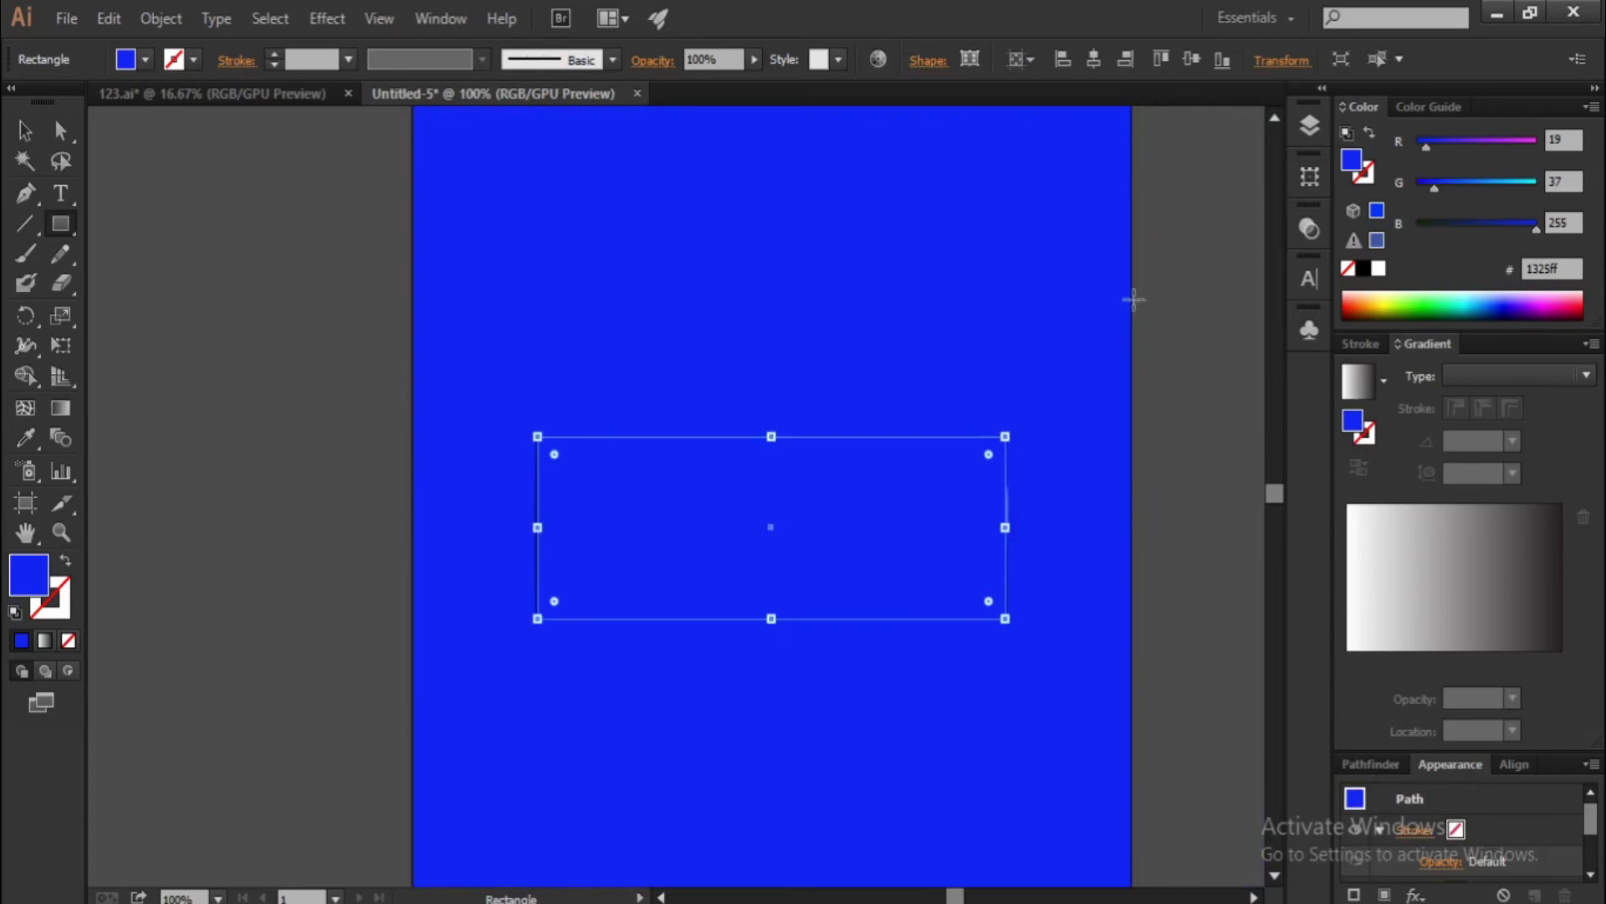
left_click(67, 561)
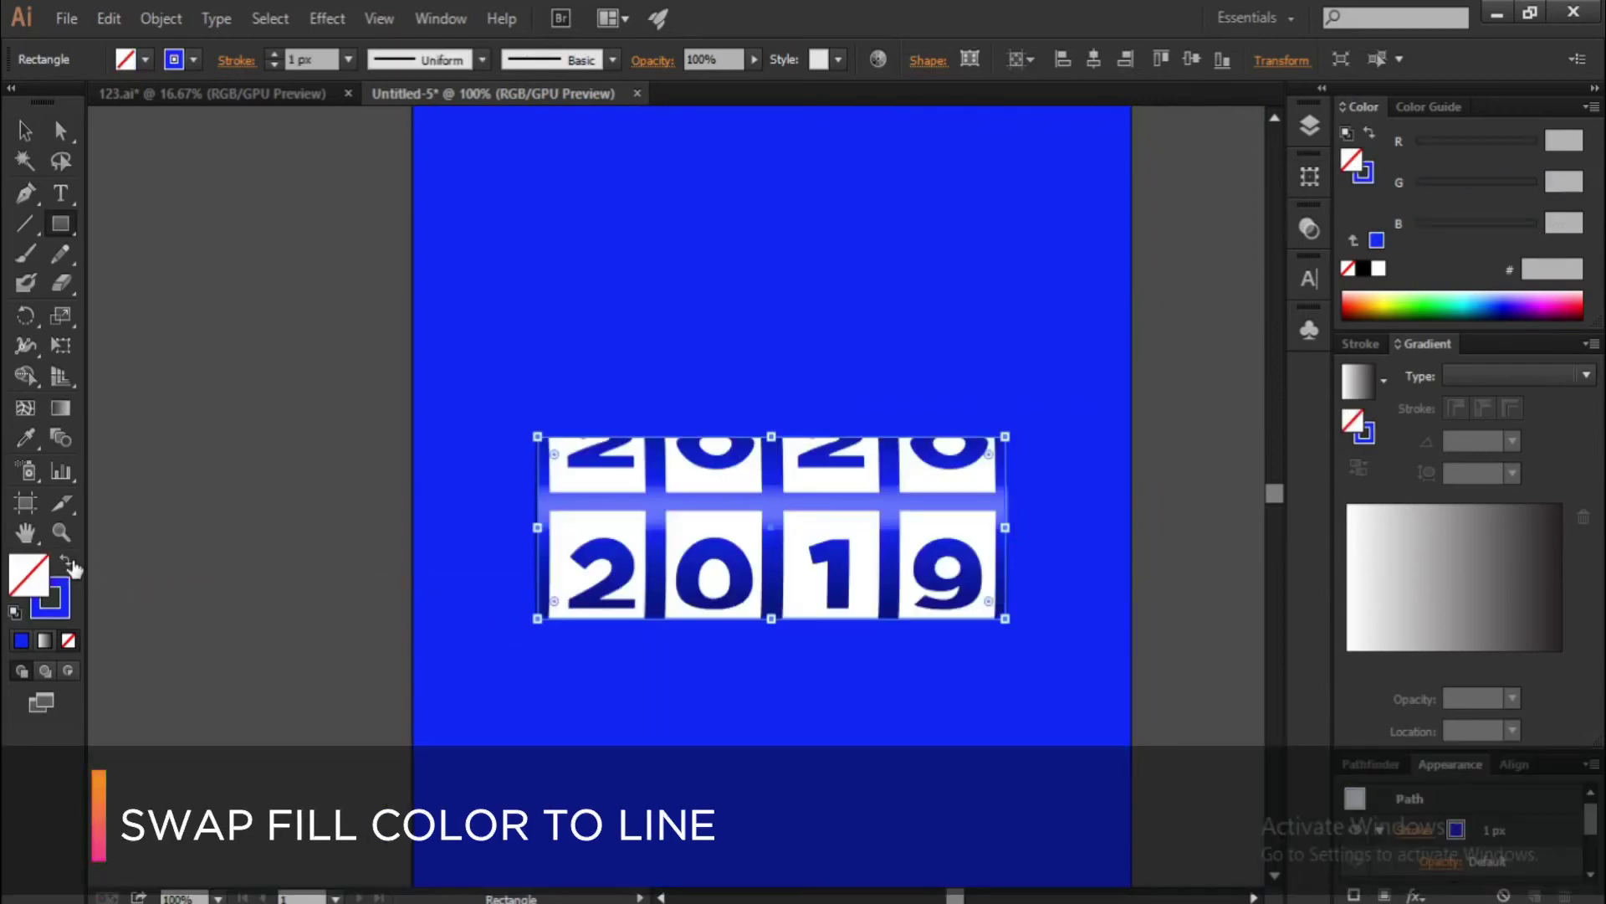
left_click(64, 601)
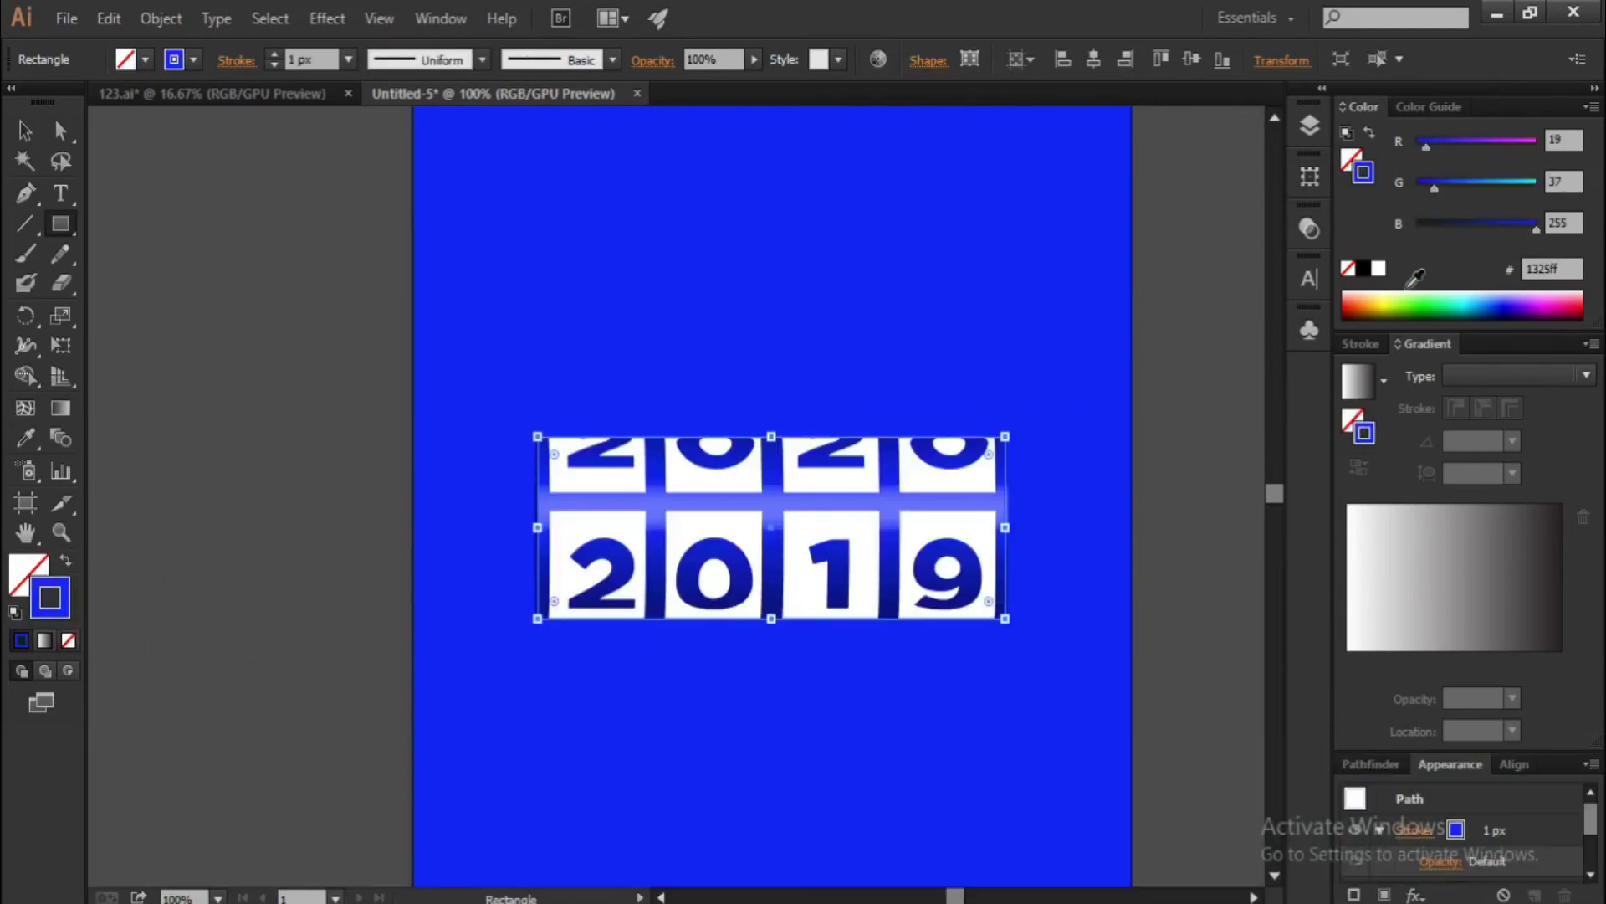
left_click(1379, 269)
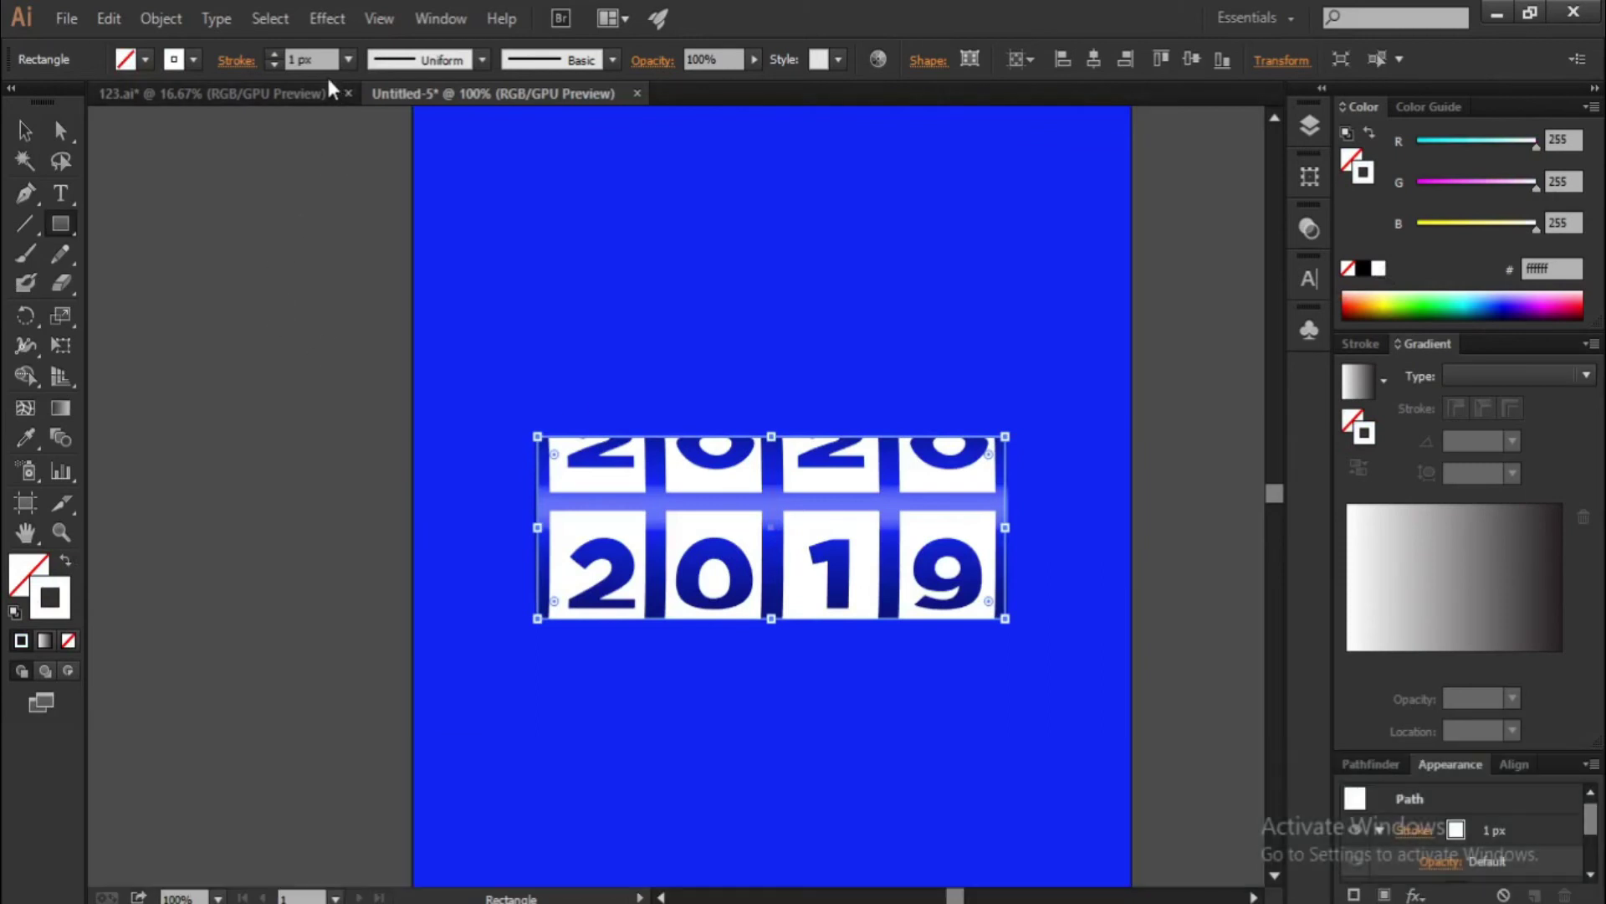
scroll(322, 59, "up", 3)
scroll(322, 58, "up", 1)
scroll(322, 59, "up", 1)
scroll(322, 59, "up", 2)
scroll(322, 57, "up", 1)
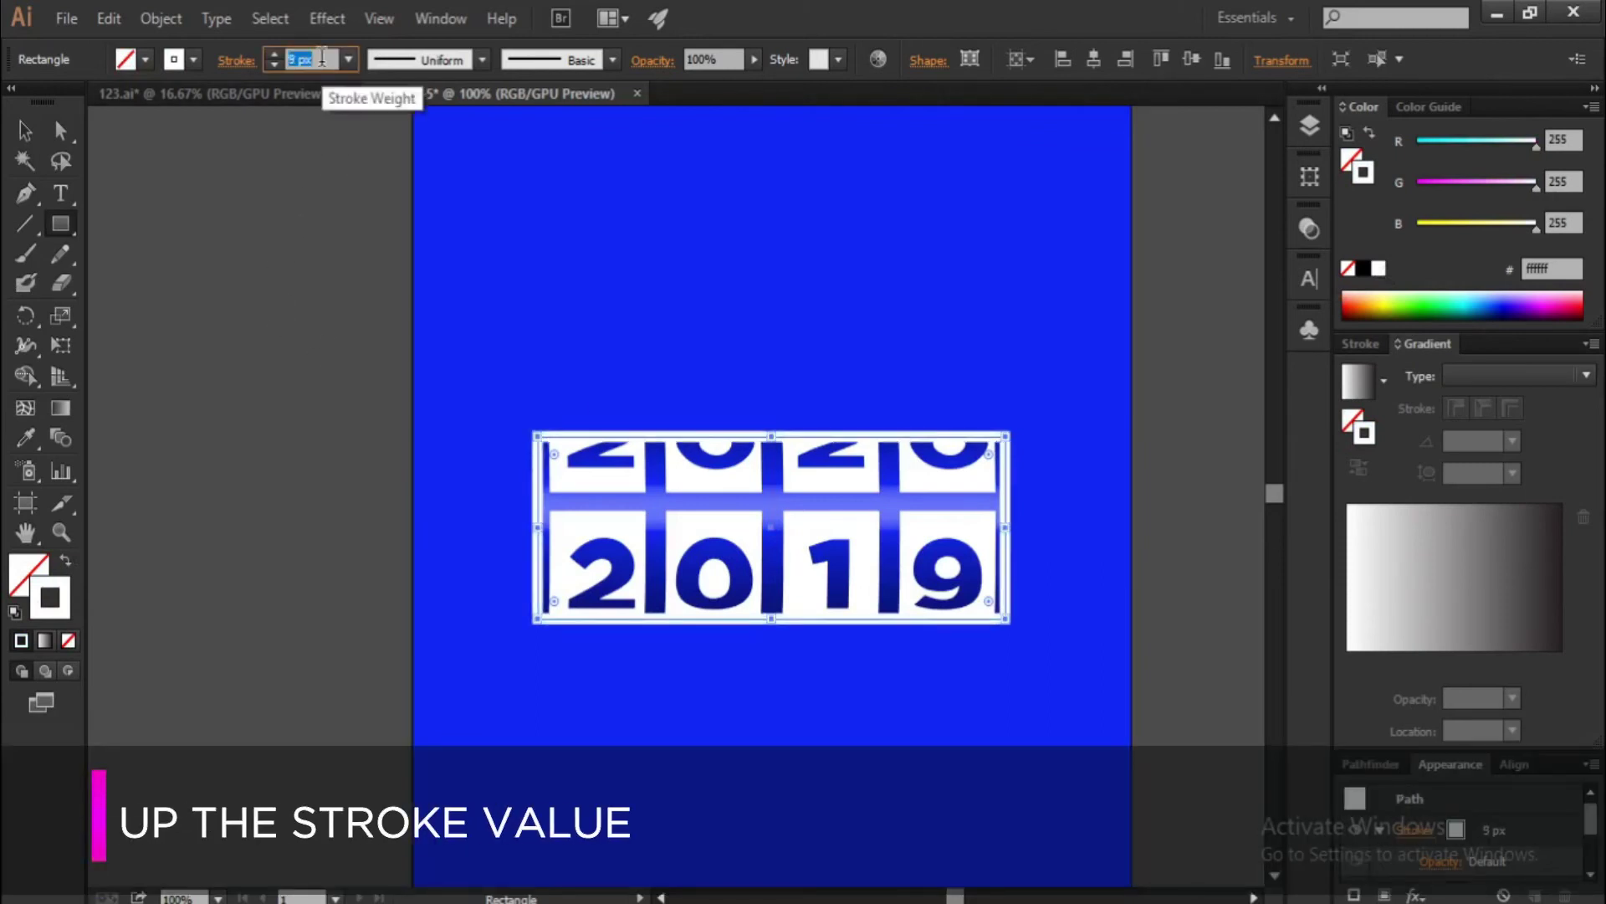
scroll(322, 57, "down", 1)
scroll(322, 57, "down", 1)
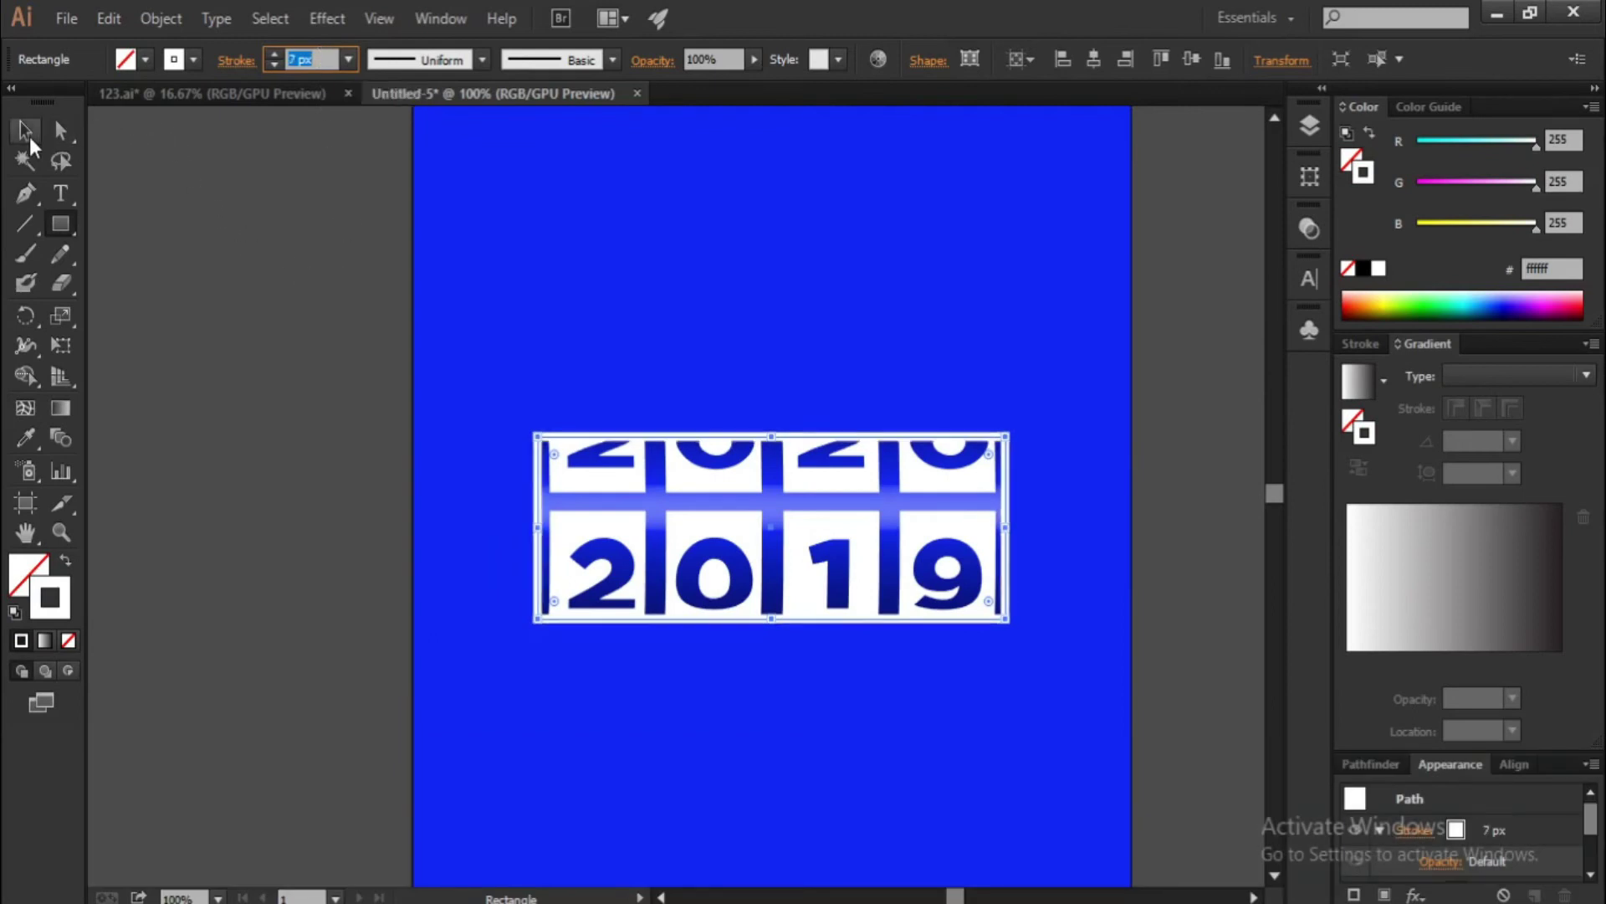
Deselect, then reselect the 2020/2019 counter tile frame
left_click(198, 254)
scroll(401, 370, "down", 2)
scroll(585, 468, "down", 1)
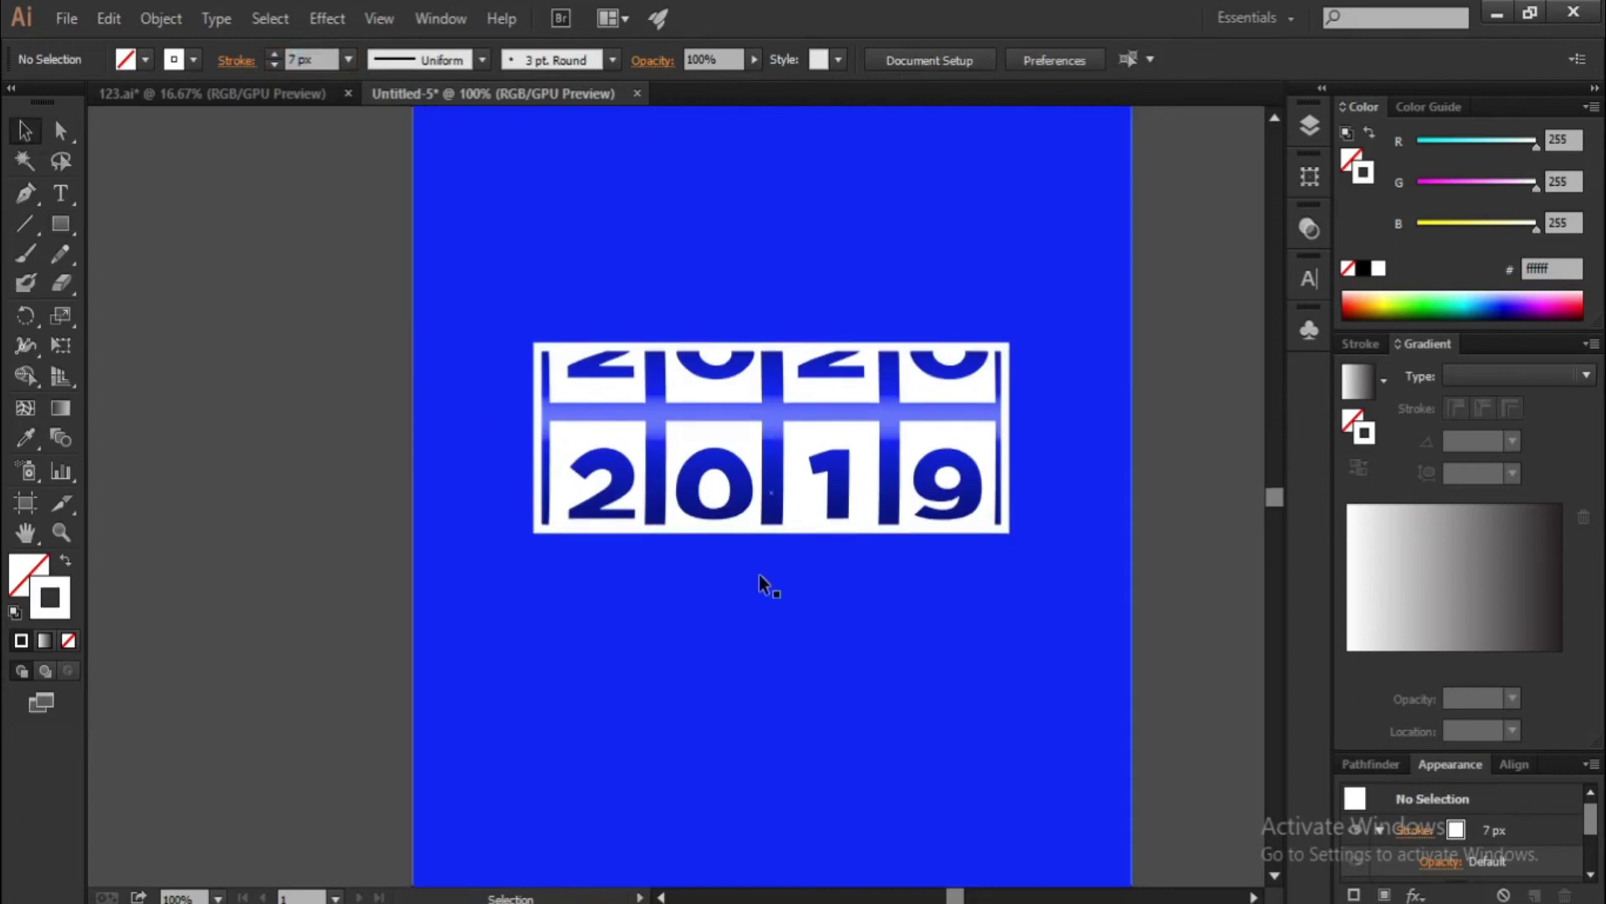
scroll(760, 574, "down", 1)
scroll(817, 525, "up", 1)
left_click(822, 526)
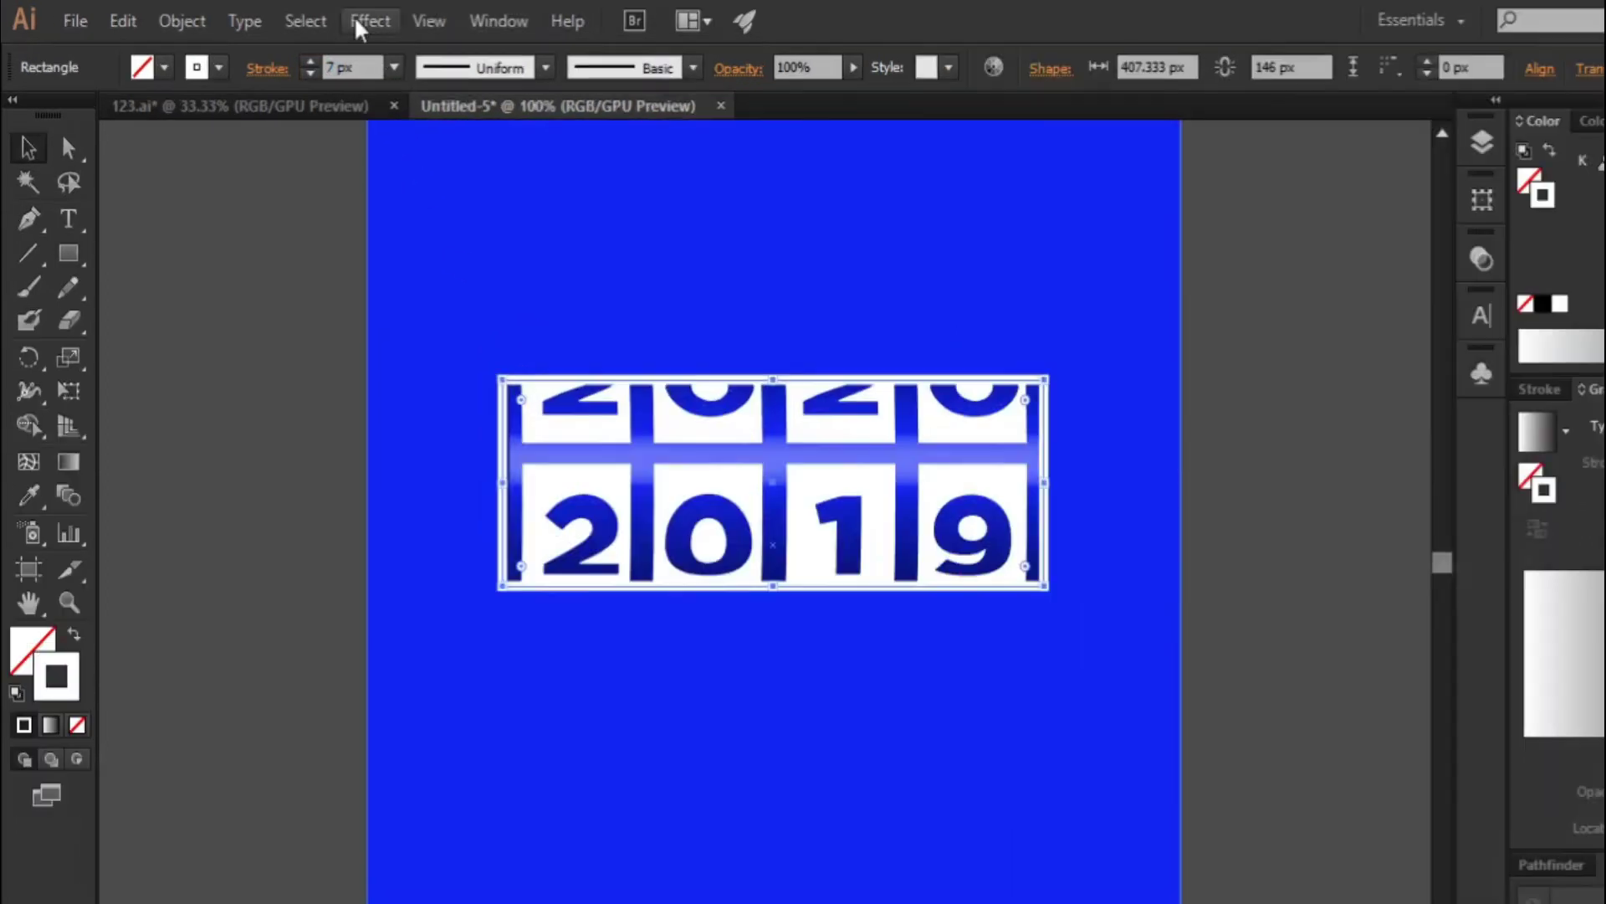
left_click(327, 18)
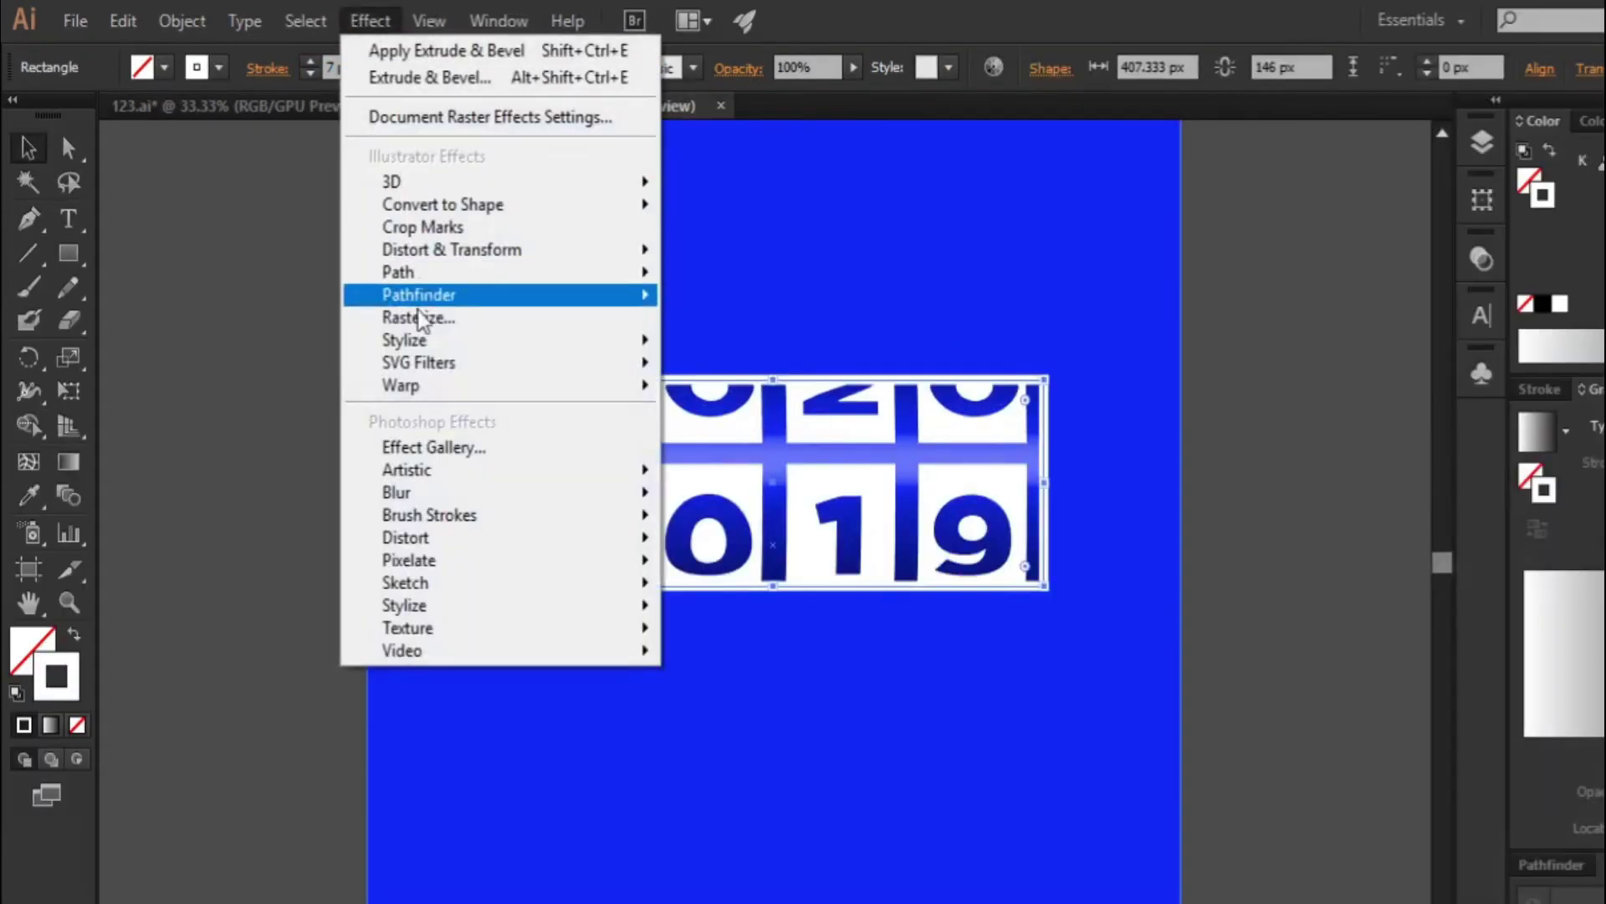
mouse_move(358, 300)
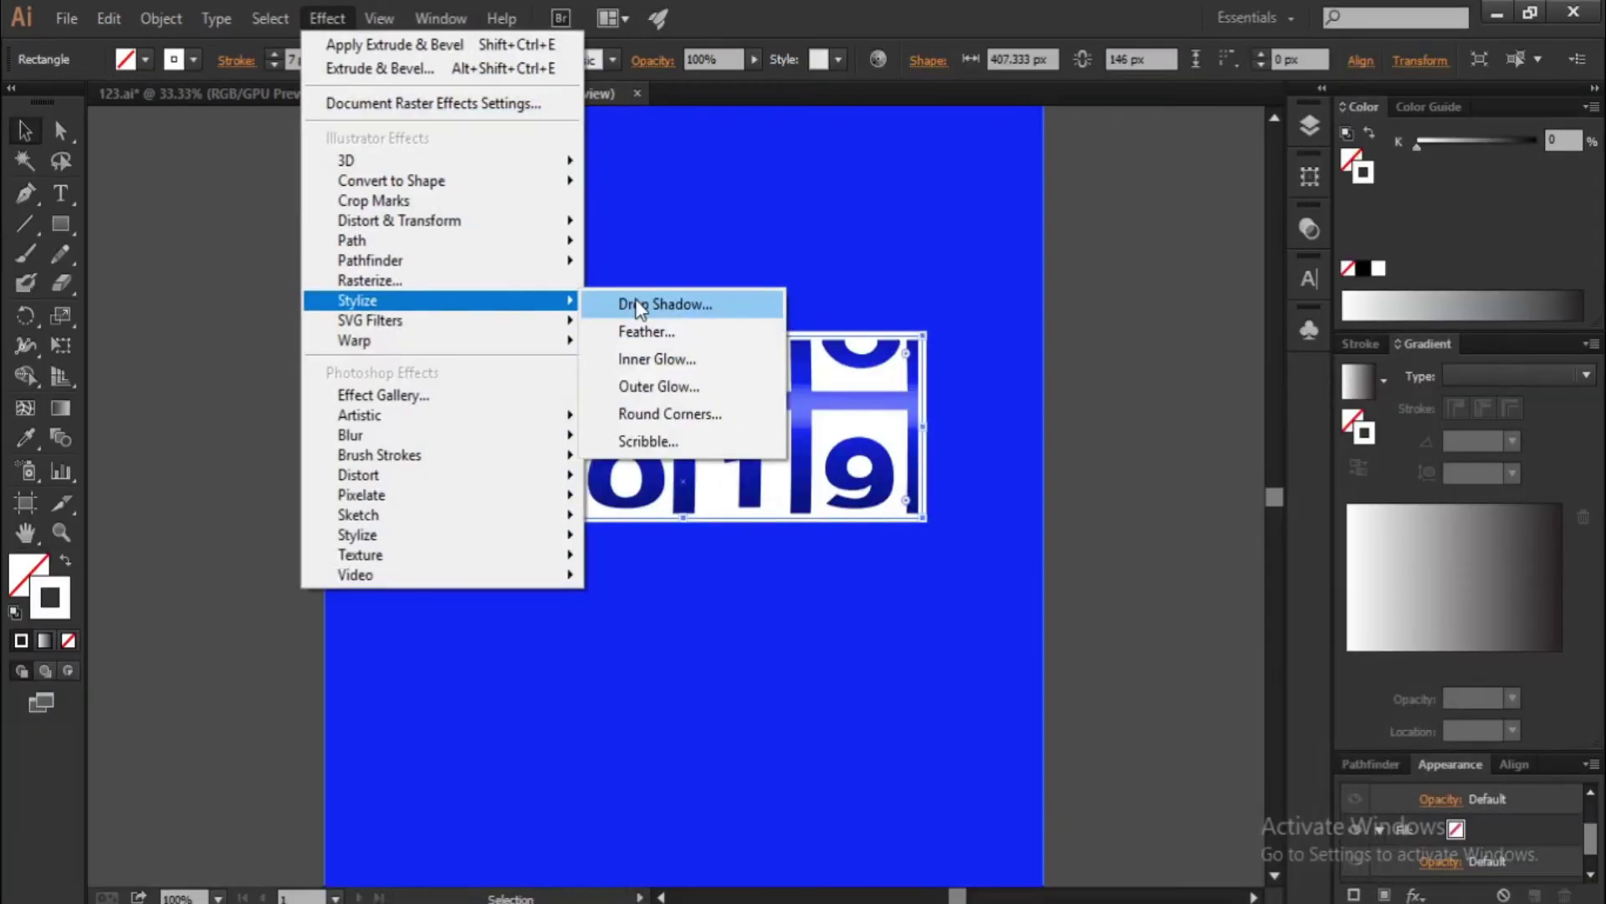
Add a previewed Drop Shadow at 51% opacity with 1 px X and 5 px Y offsets
left_click(639, 306)
left_click(1123, 546)
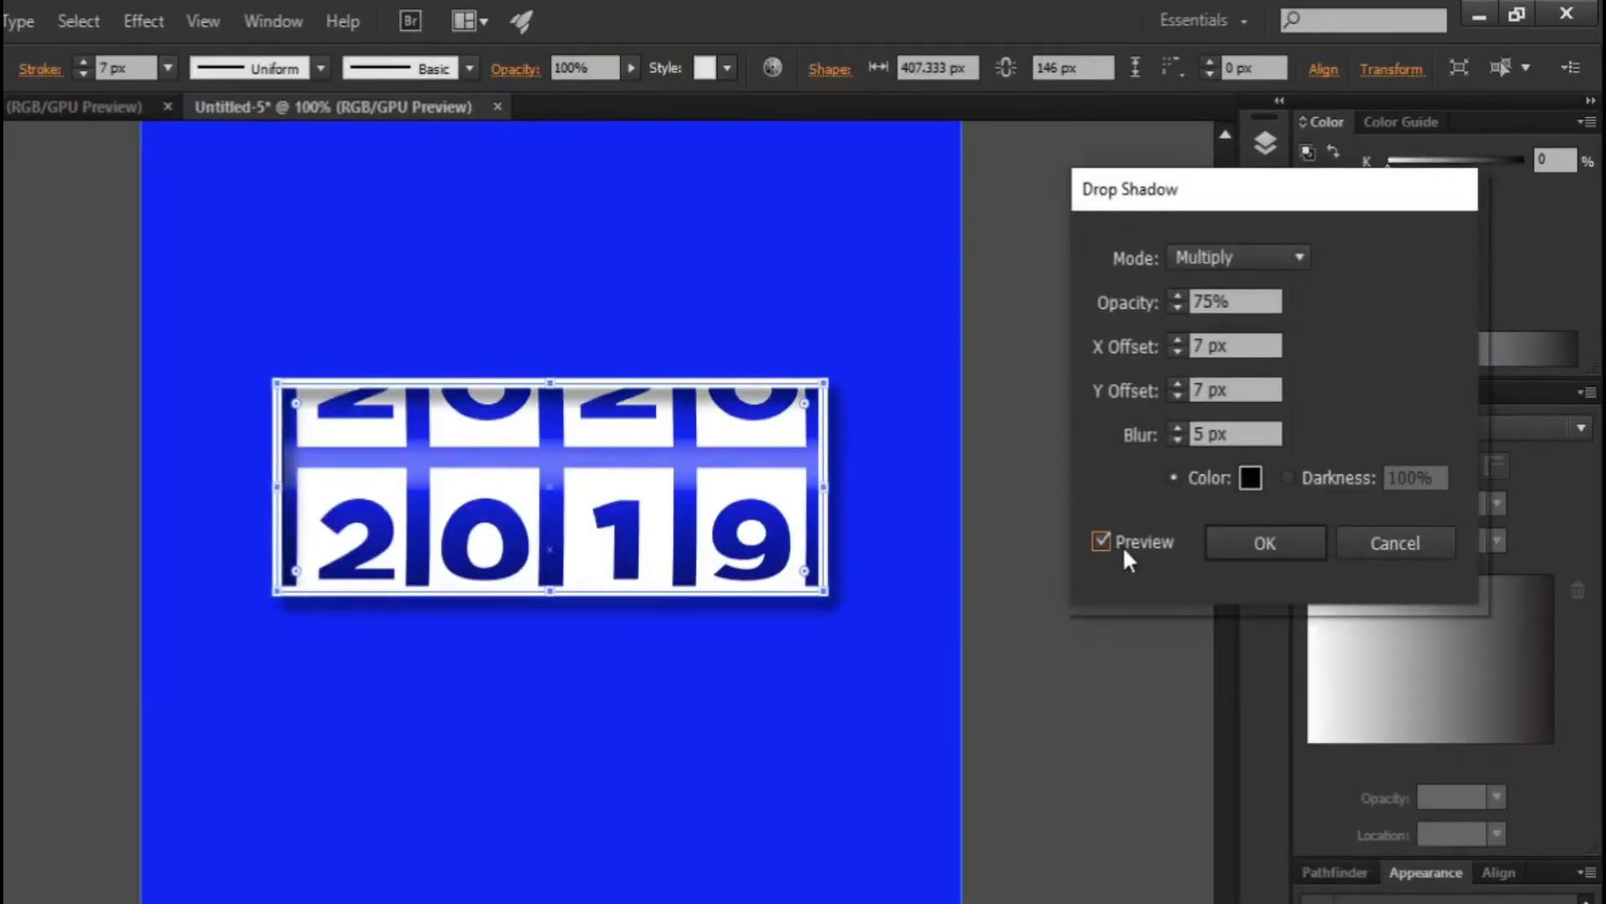
double_click(1197, 303)
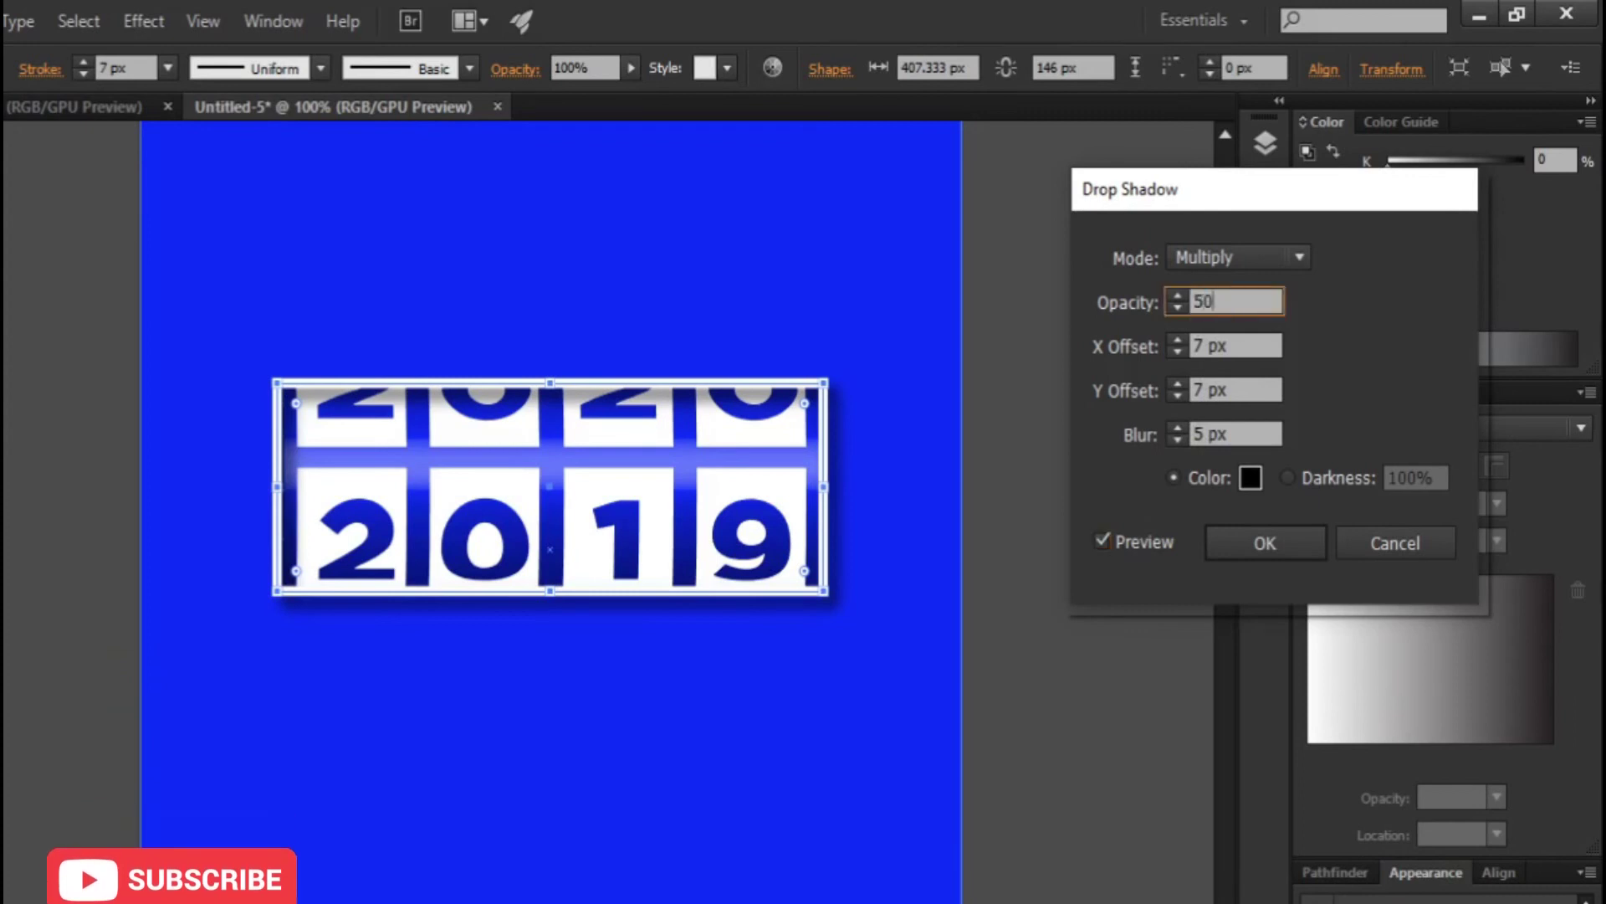
type("51")
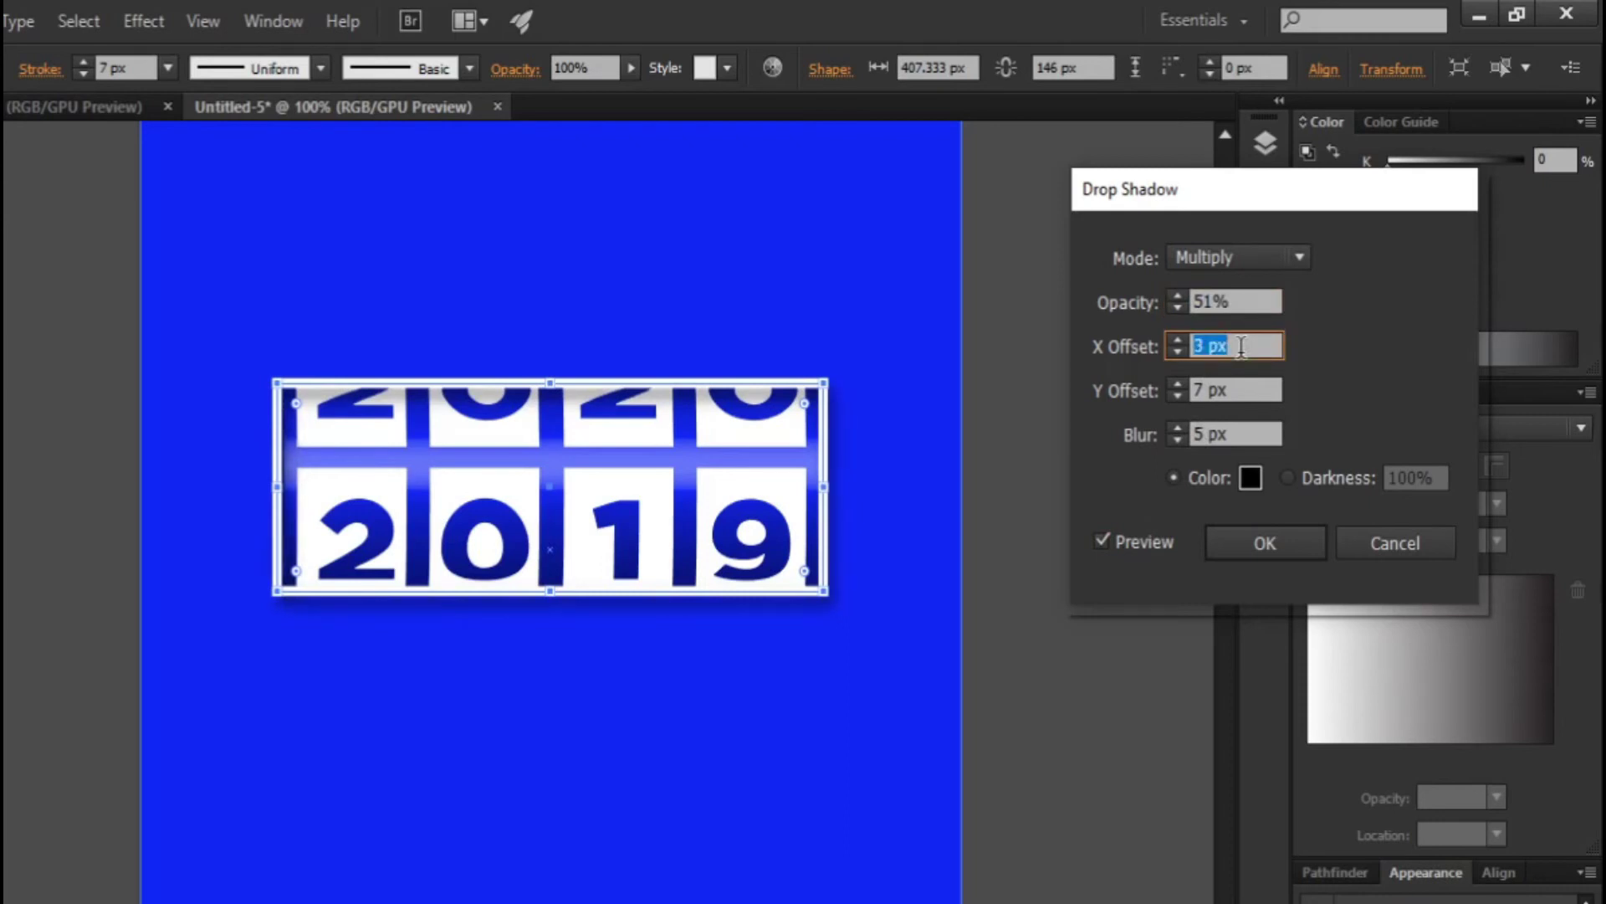
key("Tab")
key("Down")
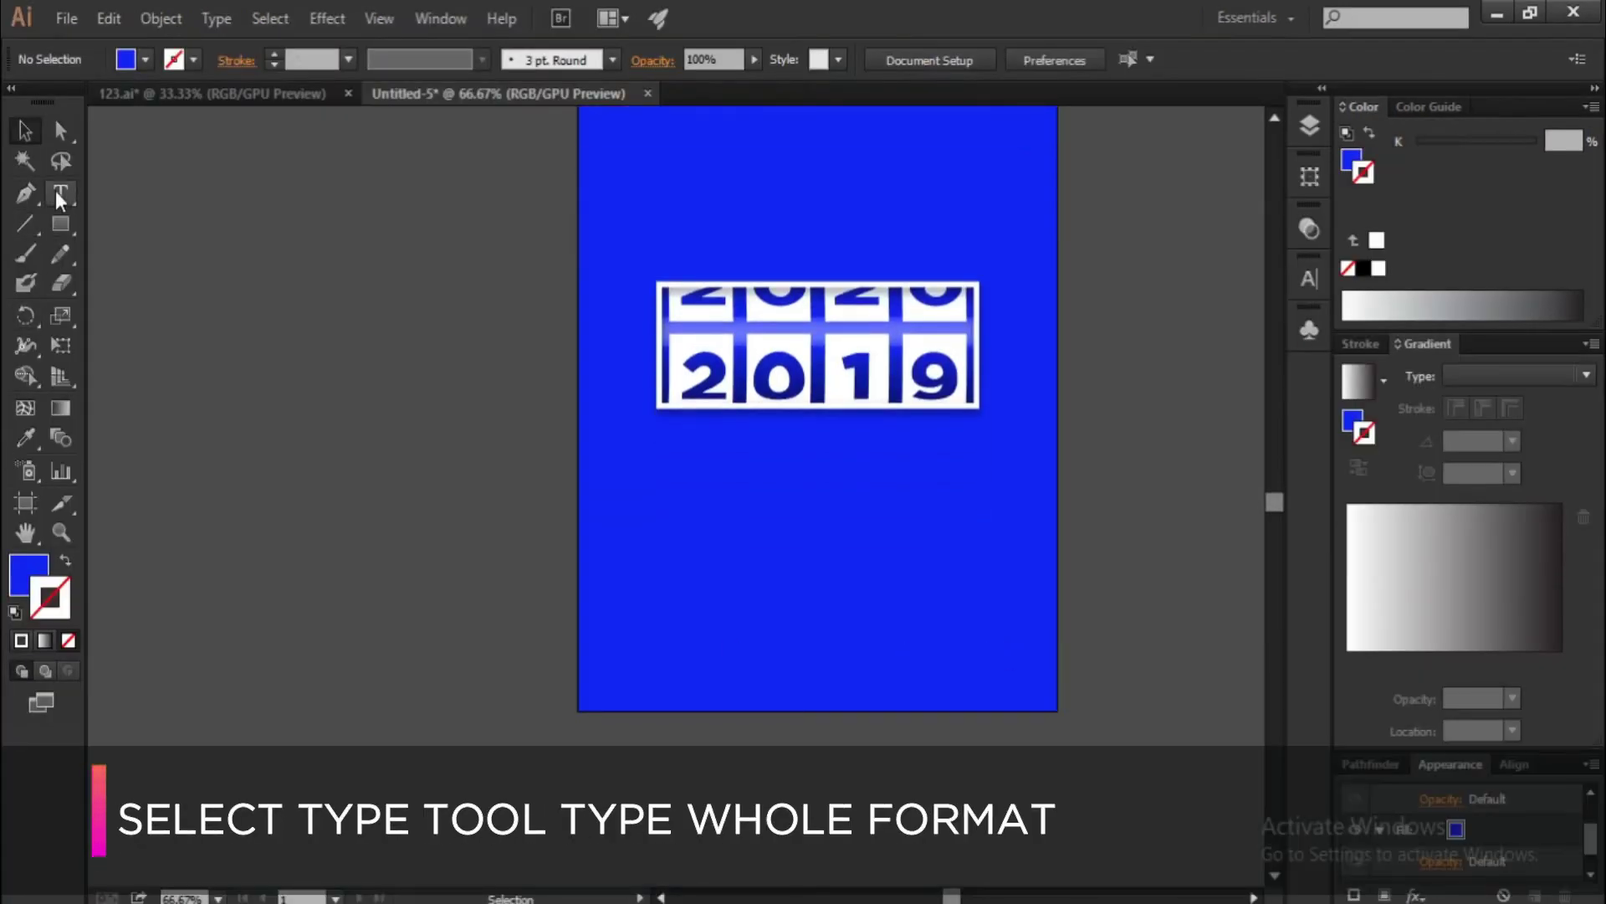
Apply the drop shadow and start white Montserrat text below the tile
left_click(59, 192)
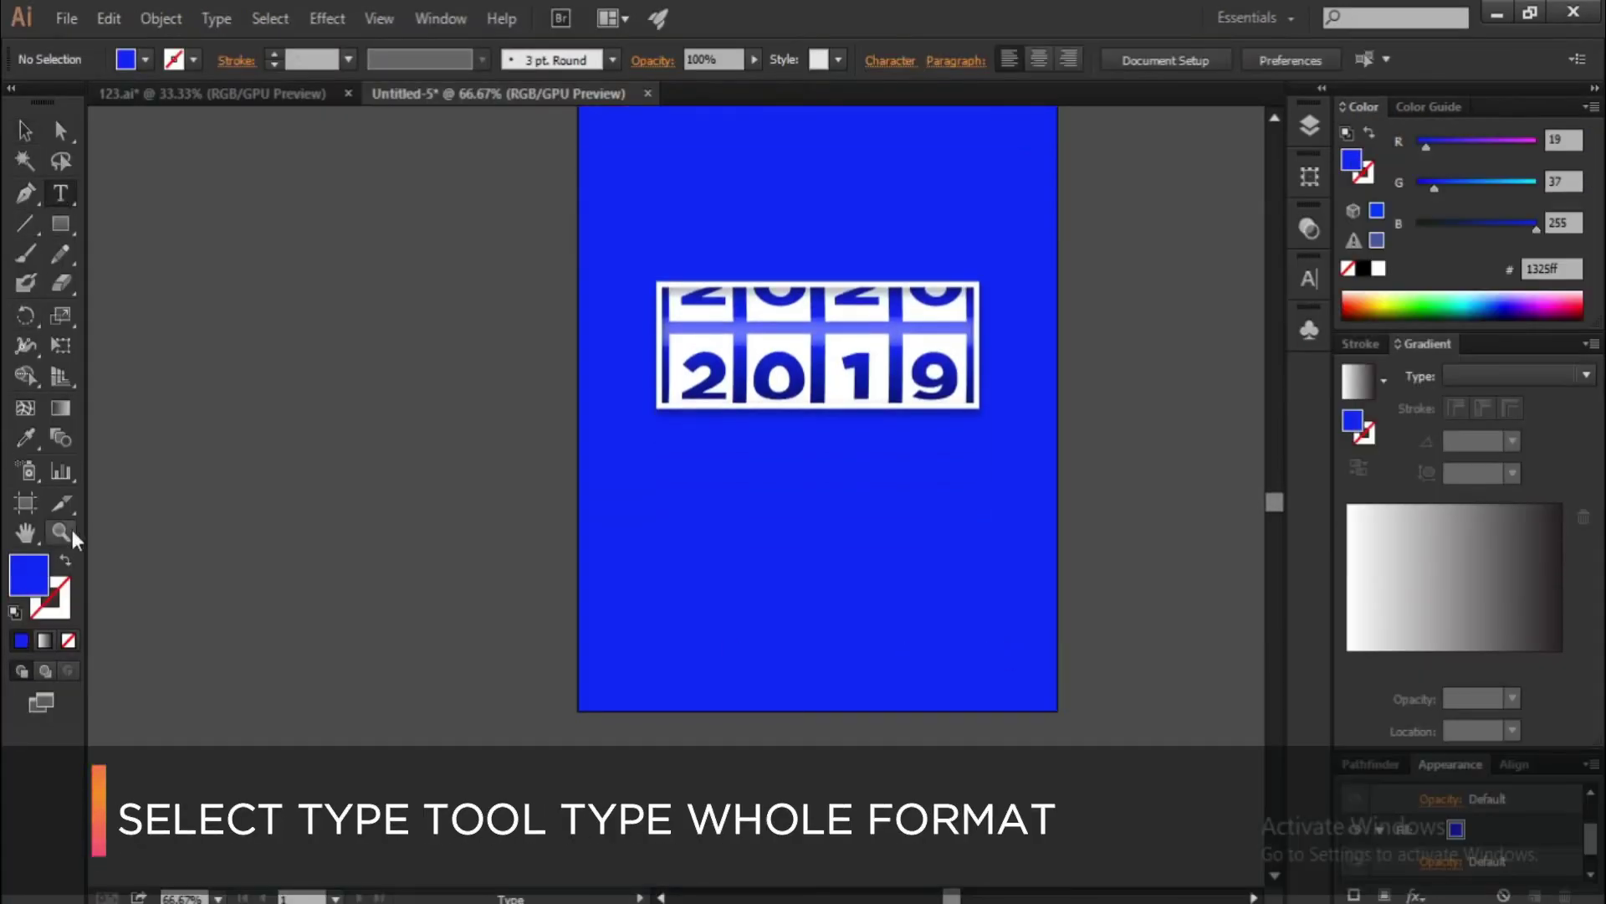
left_click(1376, 269)
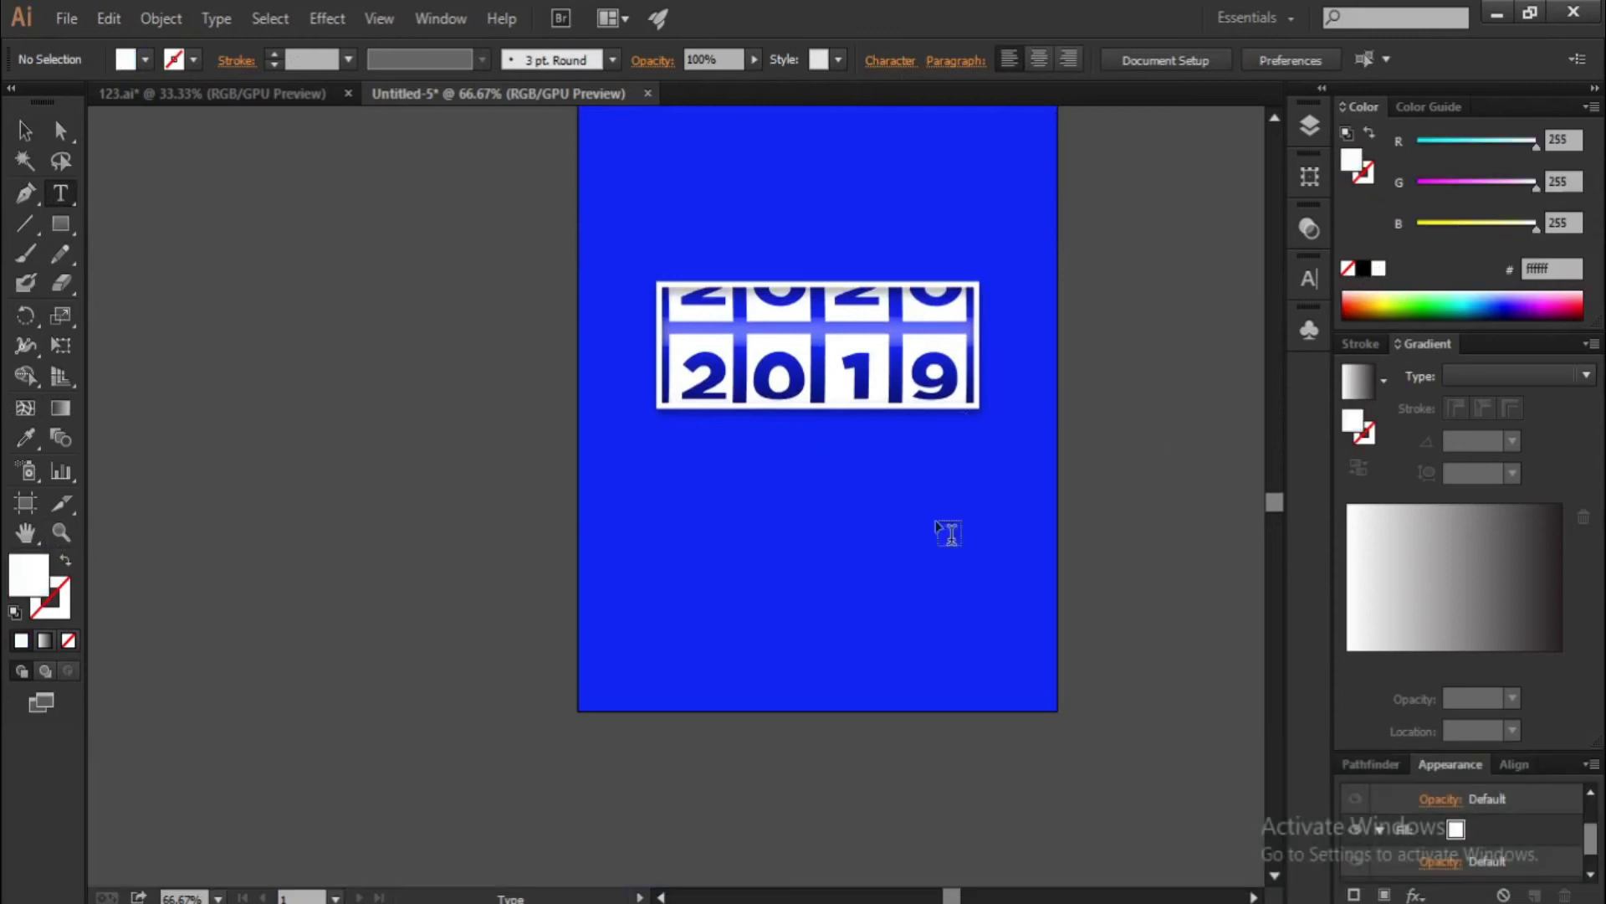
scroll(643, 569, "up", 1)
left_click(646, 500)
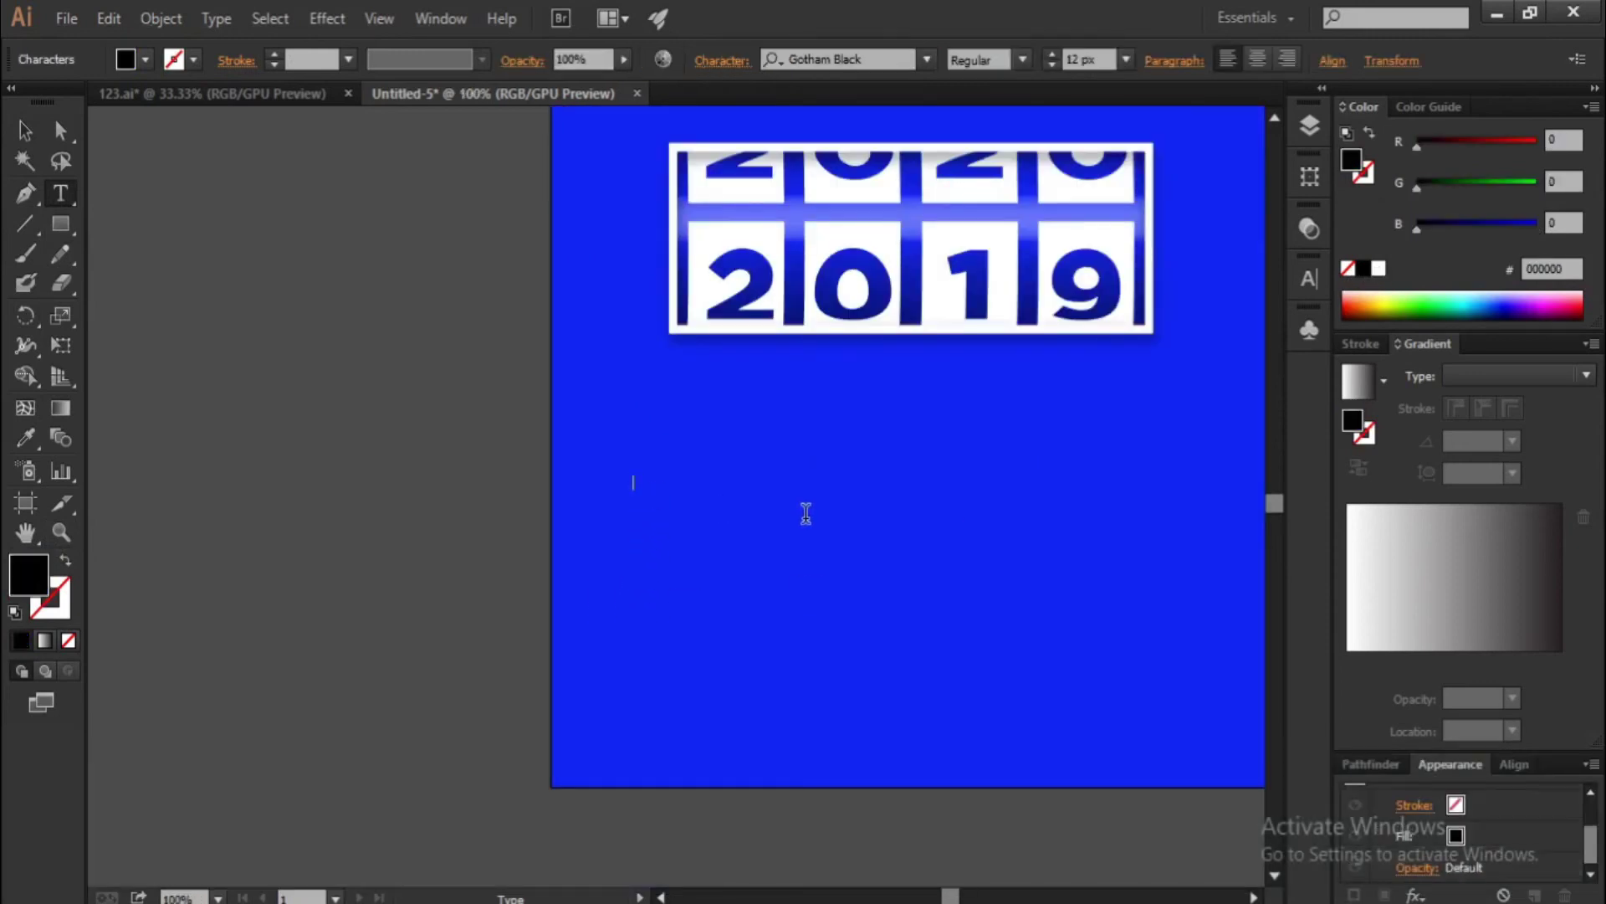
scroll(806, 514, "up", 1)
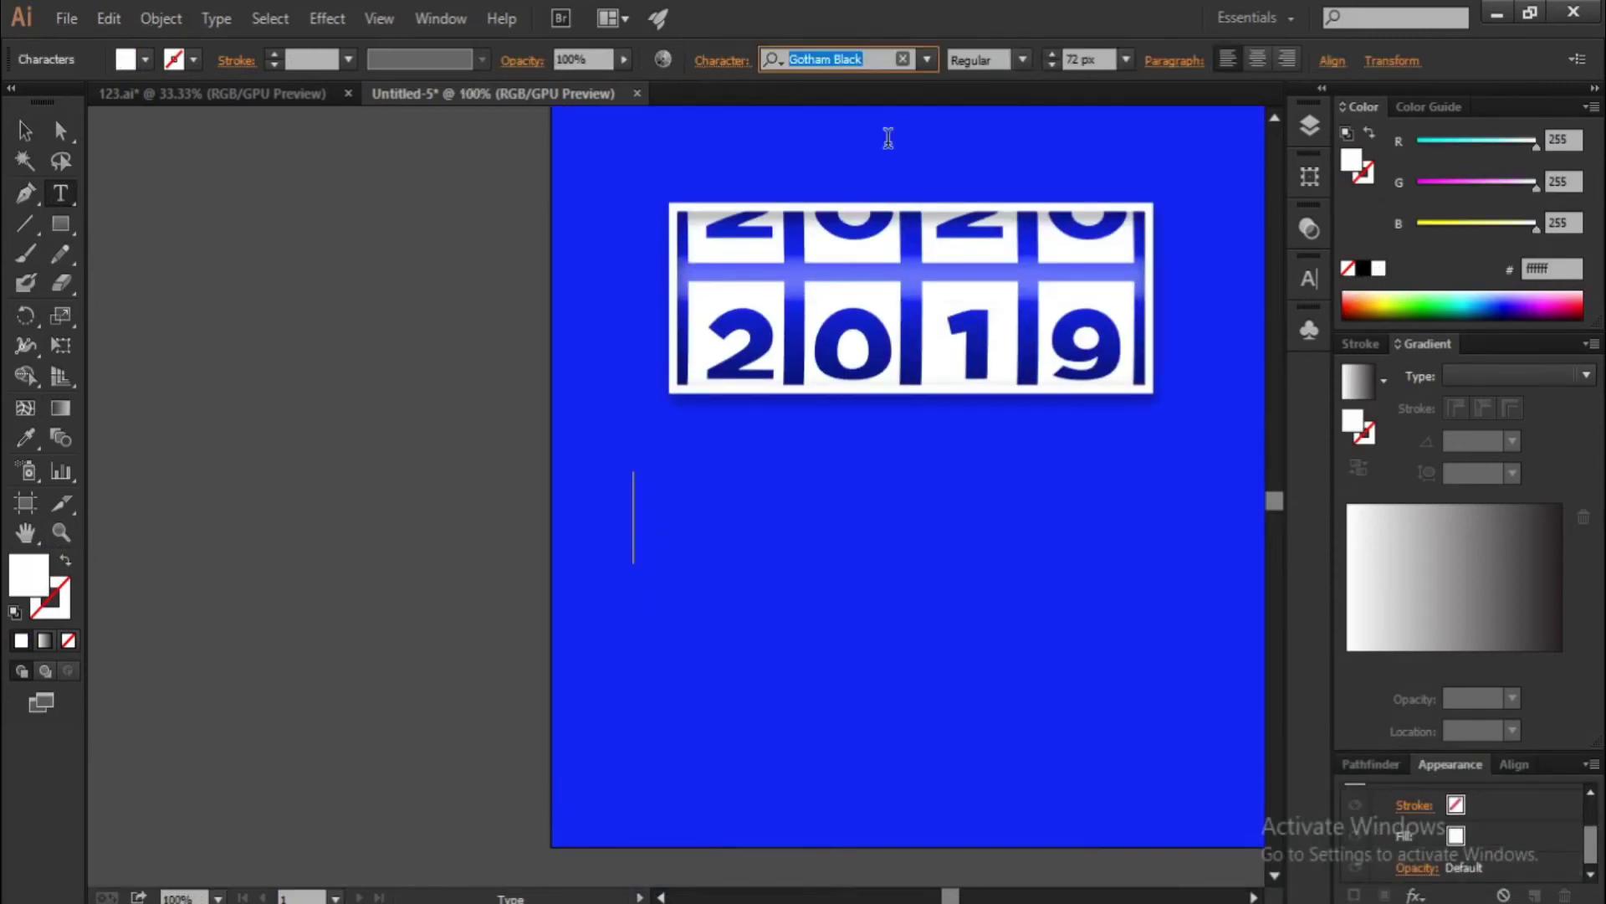
type("MONT")
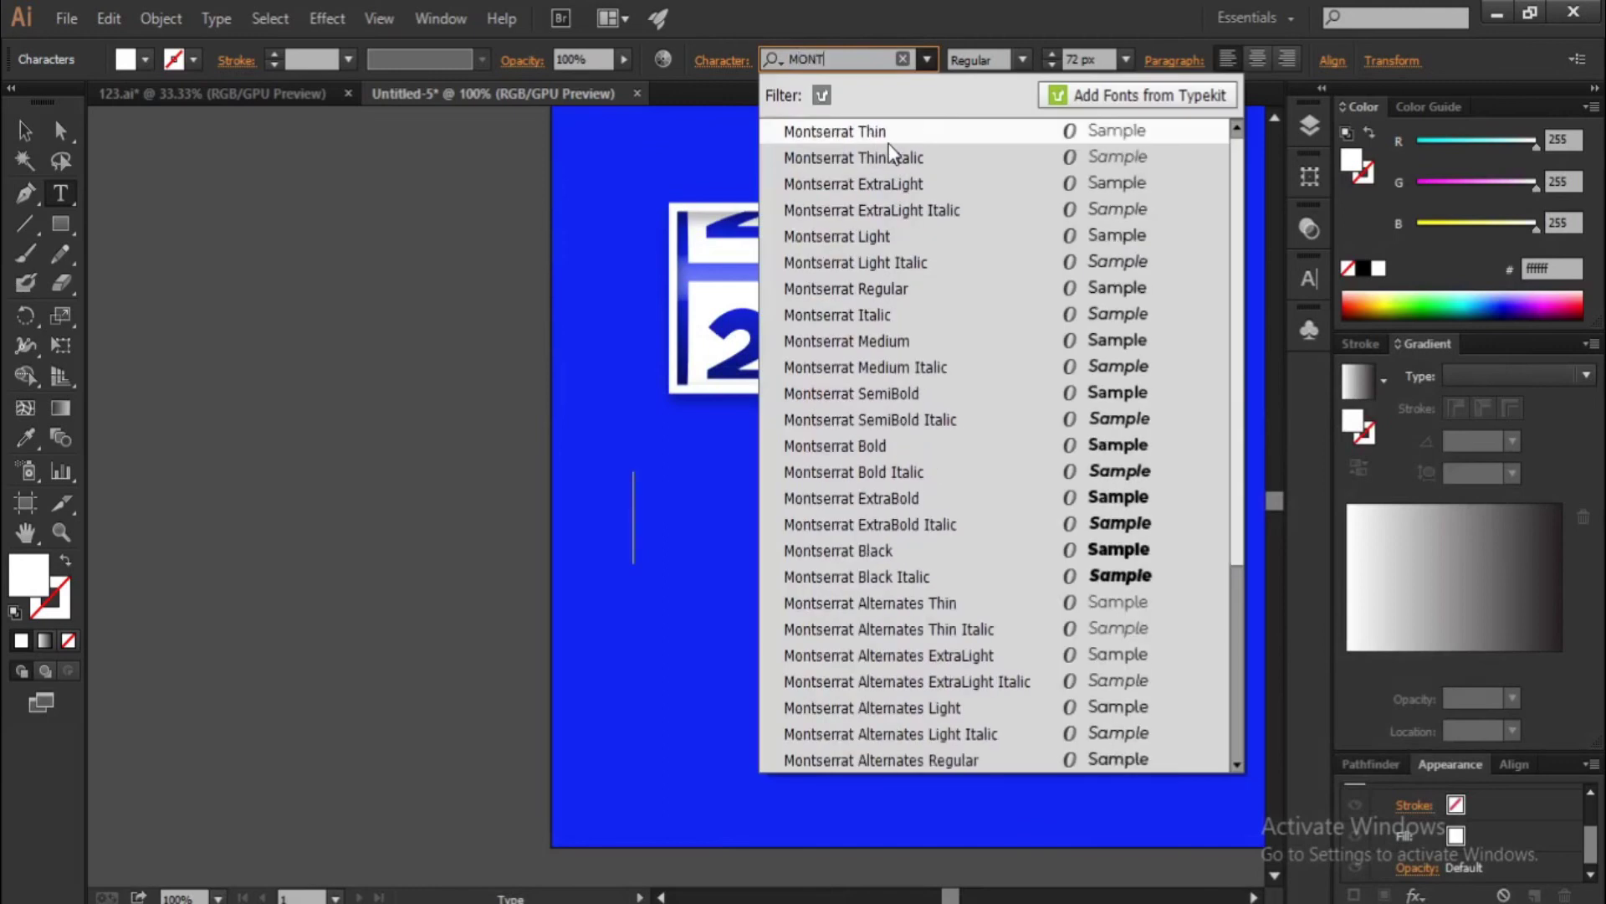
left_click(862, 340)
left_click(1309, 279)
left_click(634, 544)
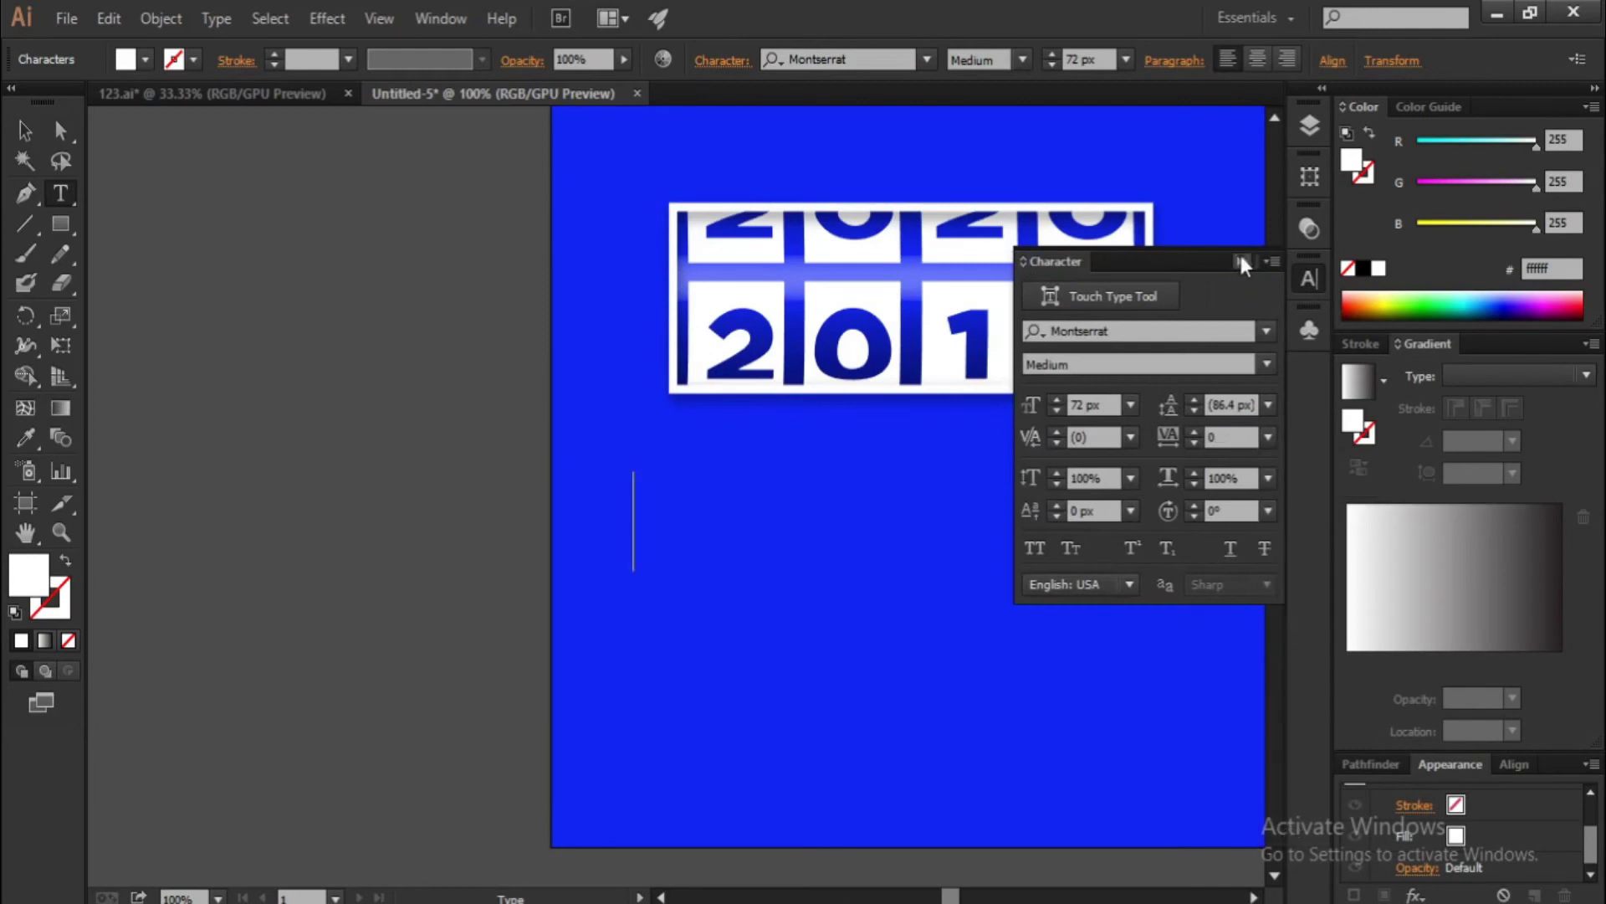
Type ANNUAL and REPORT on two lines and make ANNUAL a smaller size
type("ANNUAL")
key("Return")
type("REPORT")
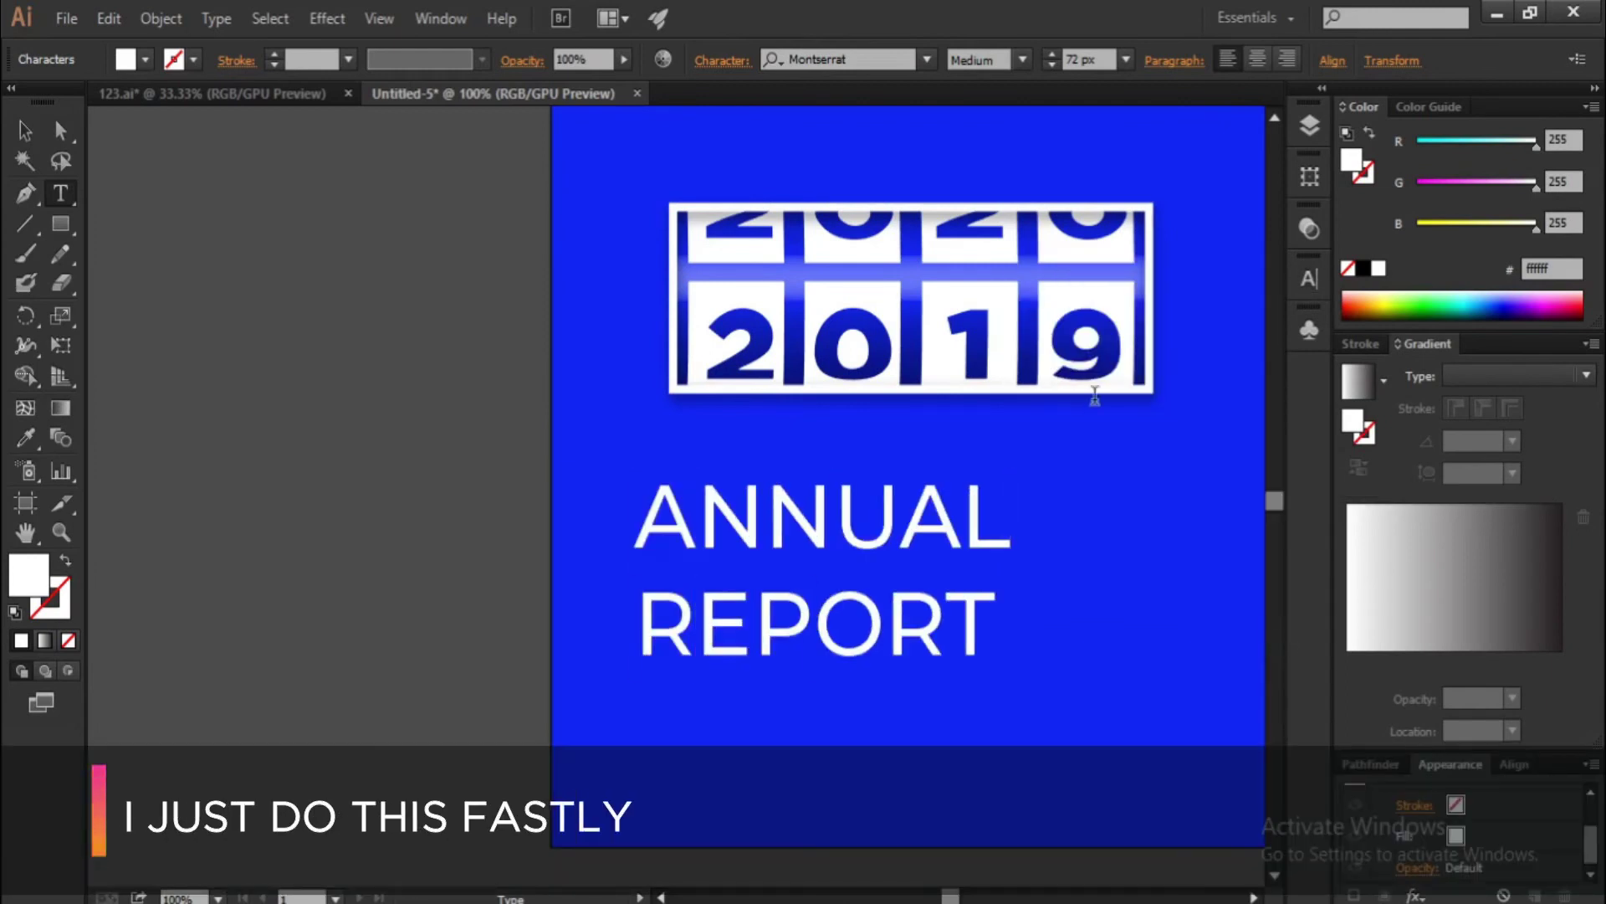
left_click_drag(989, 526, 590, 525)
left_click(1126, 60)
left_click(1147, 413)
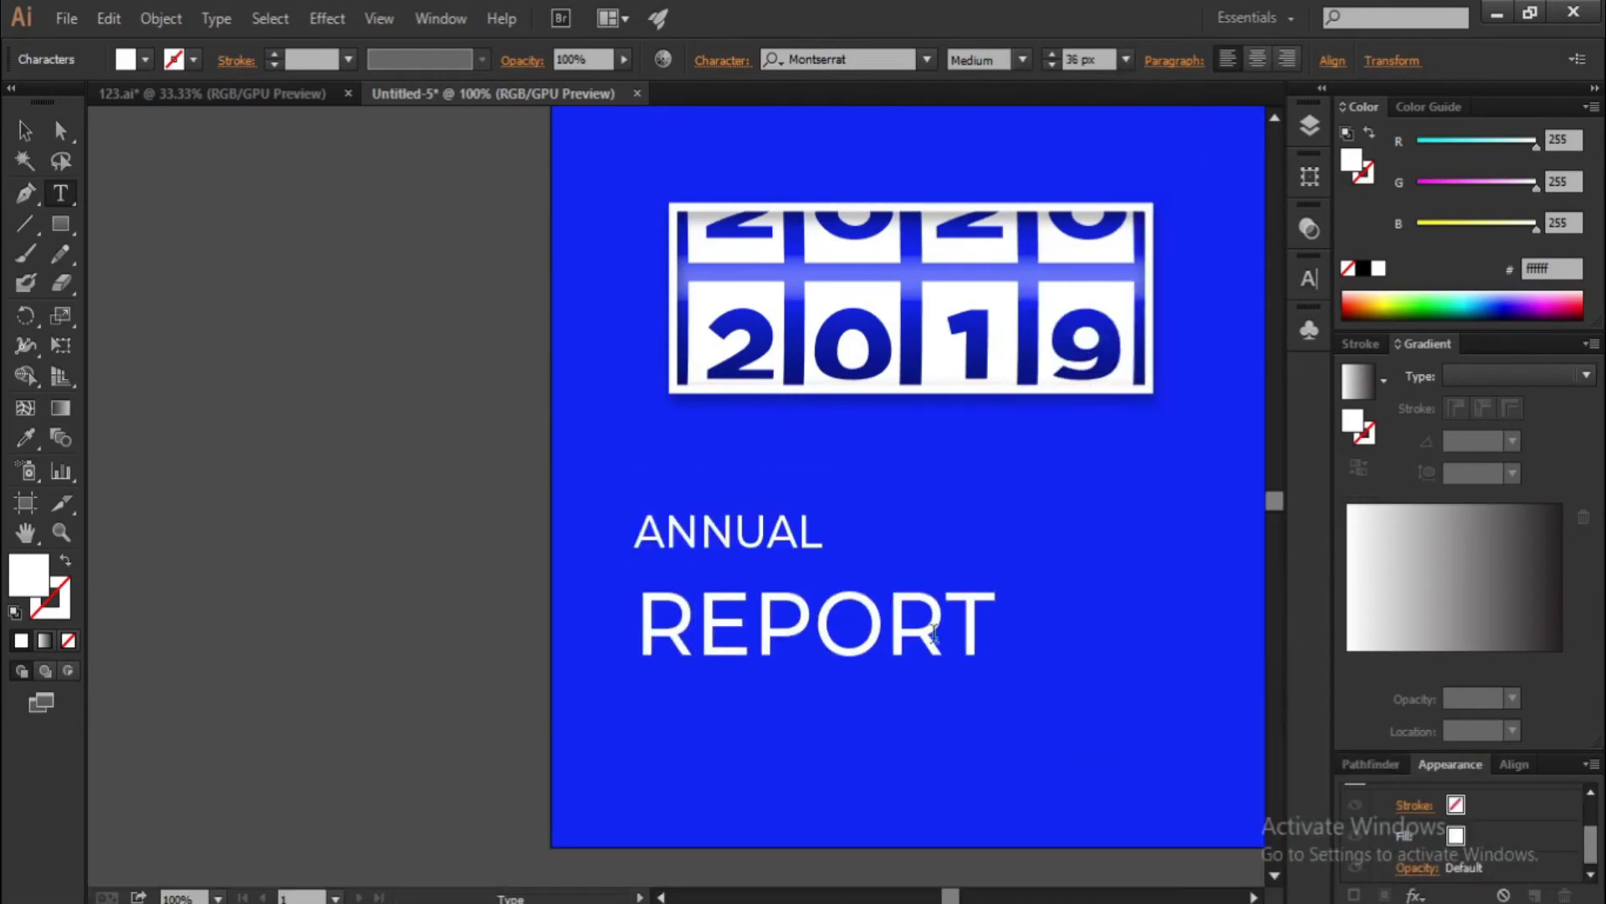
Make REPORT Black weight as separate text below ANNUAL, and set ANNUAL to bold
double_click(903, 611)
left_click(1022, 60)
left_click(1004, 481)
key("BackSpace")
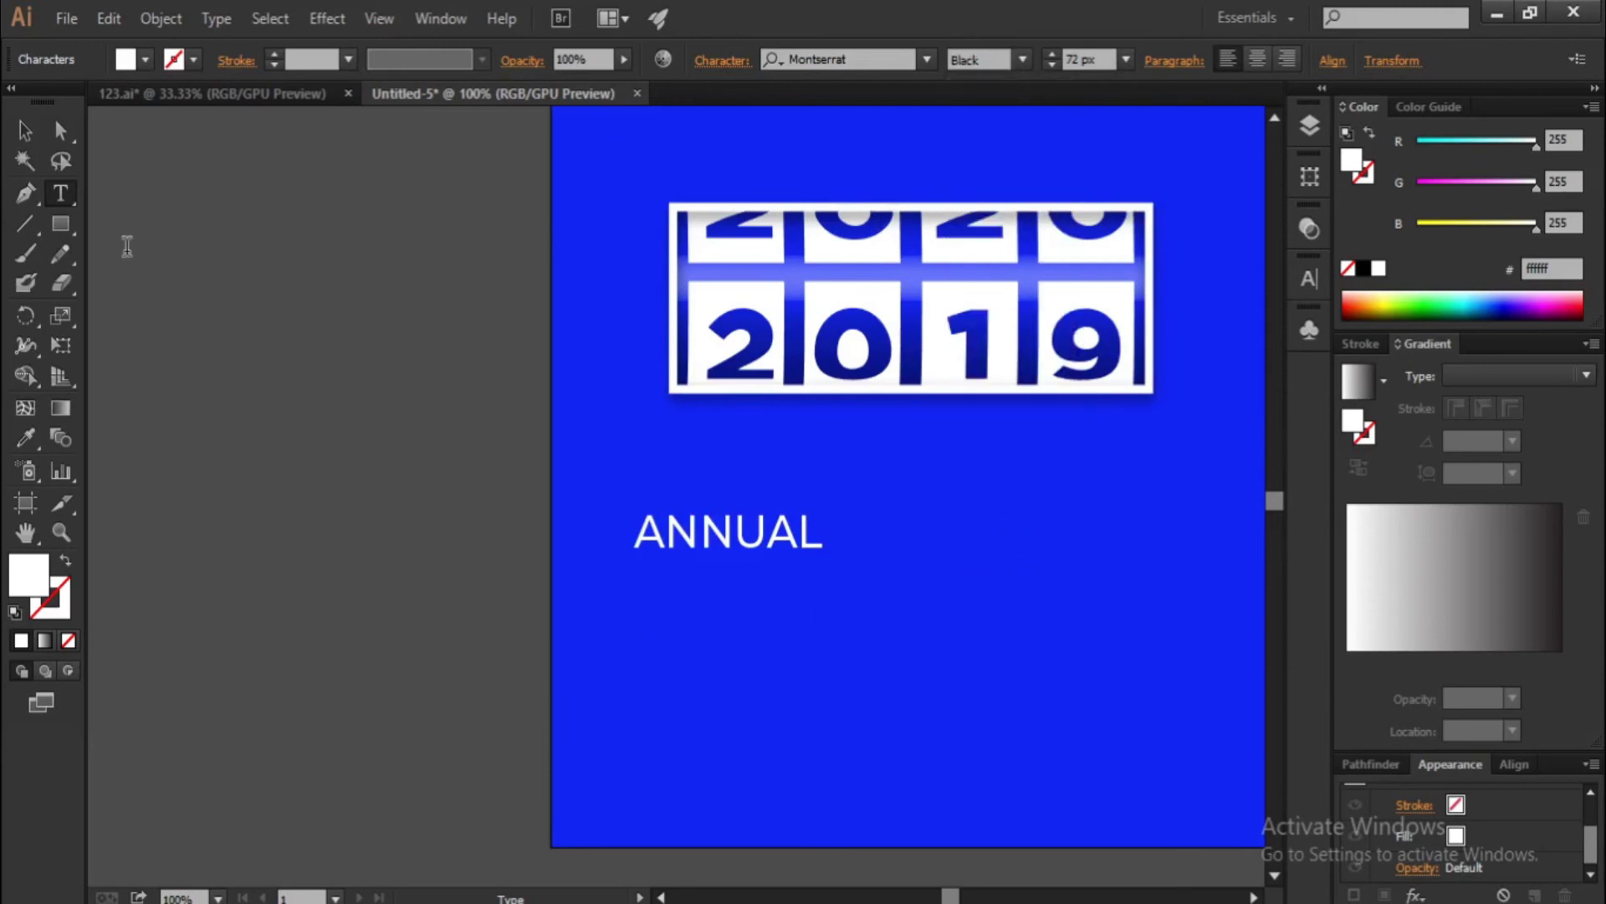
key("ctrl+v")
left_click_drag(614, 522, 835, 606)
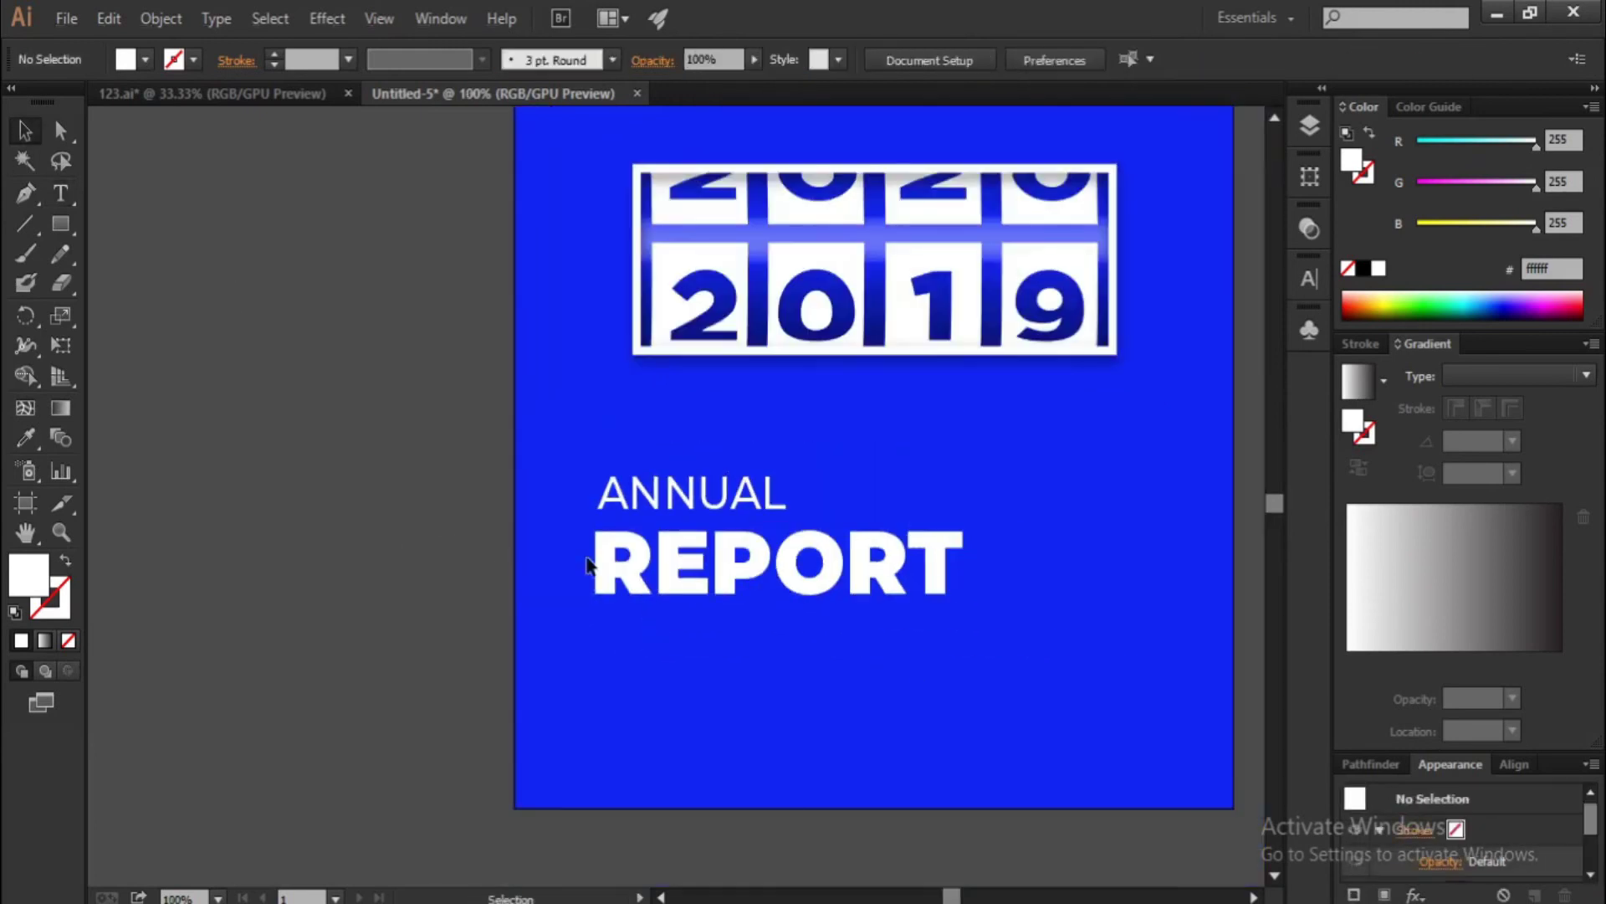
left_click(720, 460)
left_click(1023, 59)
left_click(1016, 413)
Enlarge REPORT to span the heading and align ANNUAL's left edge with it
key("ctrl+1")
left_click(586, 544)
left_click_drag(795, 601, 759, 590)
key("ctrl+minus")
left_click(875, 689)
key("ctrl+plus")
key("ctrl+plus")
key("ctrl+plus")
left_click_drag(570, 504, 559, 504)
key("ctrl+minus")
Paste the placeholder body text into a text box under the heading and shrink its font size
key("ctrl+1")
key("t")
left_click_drag(416, 545, 942, 655)
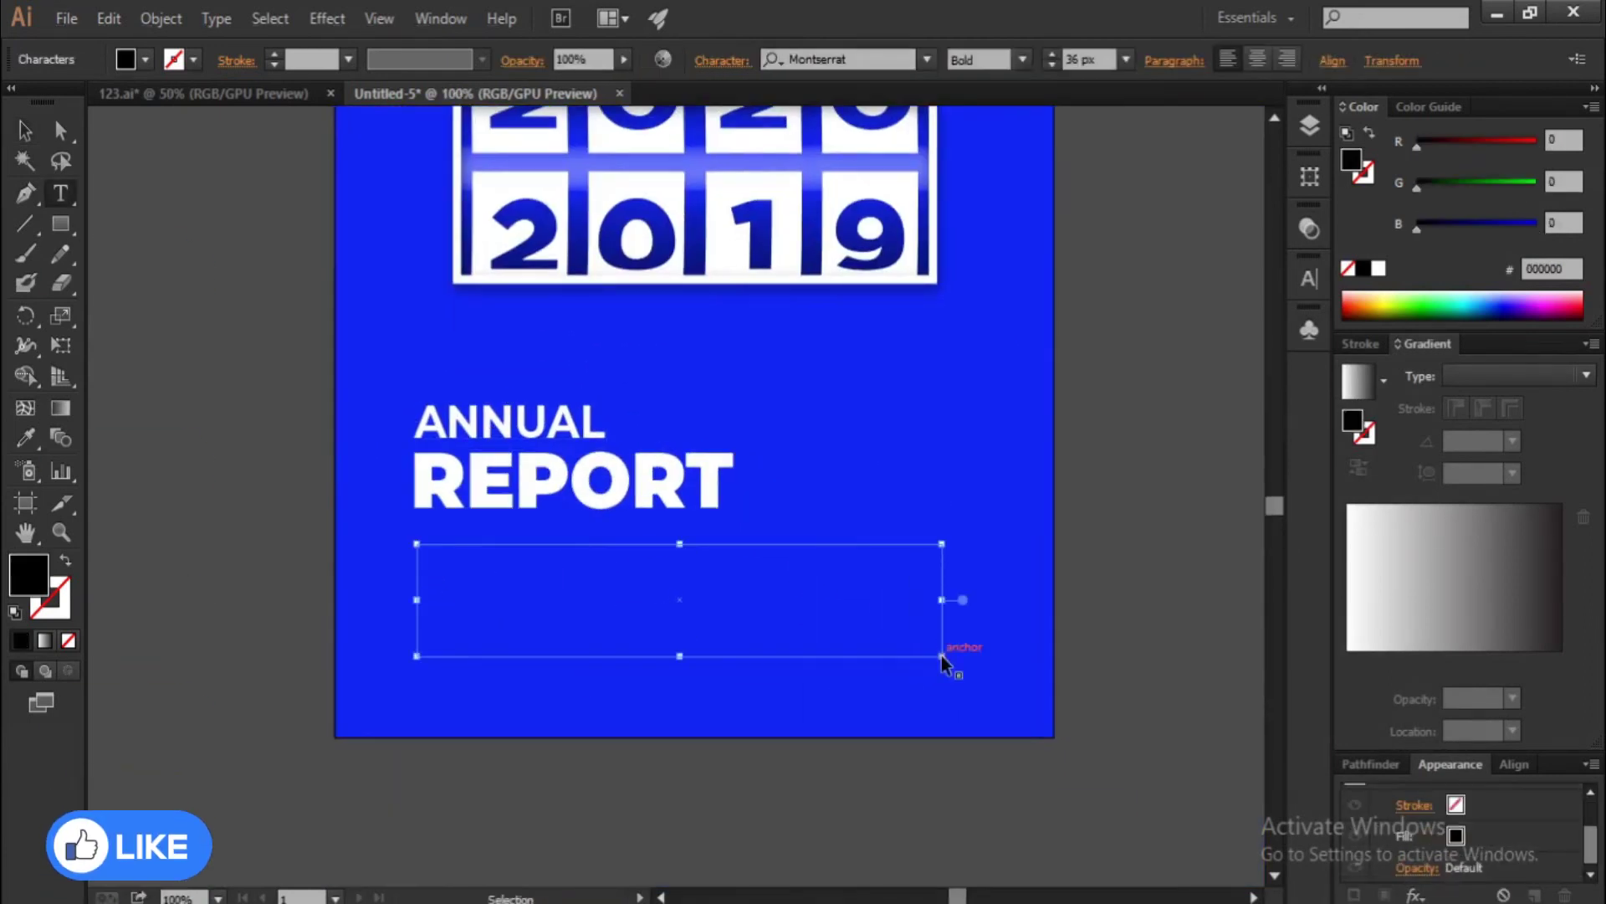
type("Lorem Ipsum is simply dummy text of the printing and typesetting industry.")
key("ctrl+a")
key("ctrl+t")
left_click(1130, 309)
left_click(1151, 556)
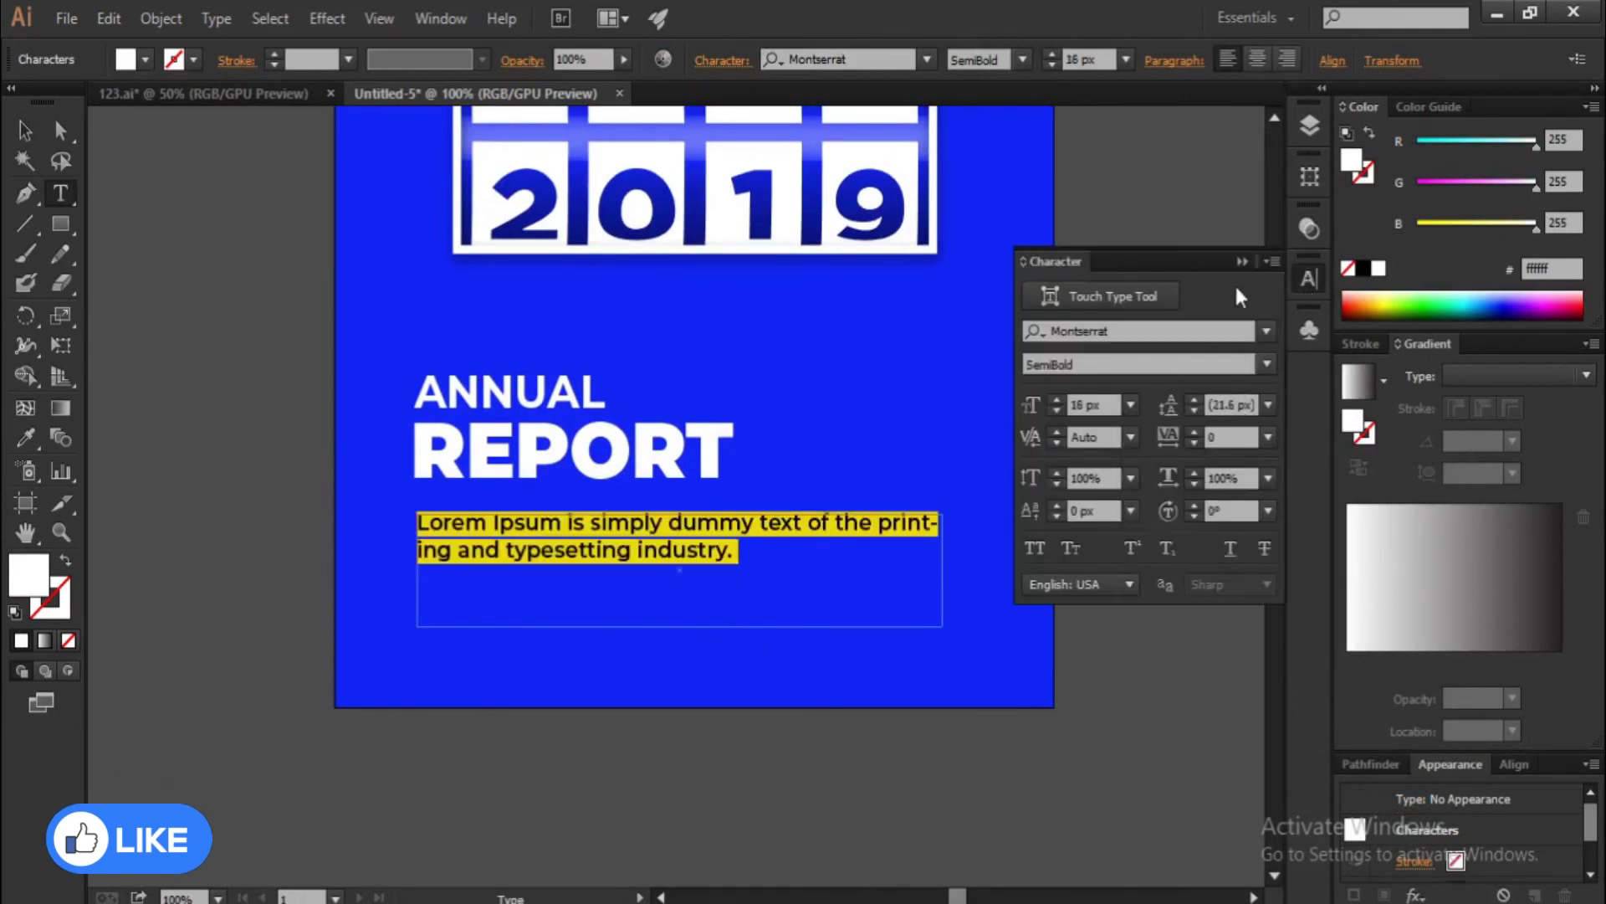
key("ctrl+t")
key("Escape")
Widen the body text box, deselect it, and zoom in on the top of the cover
left_click_drag(947, 567, 968, 566)
key("ctrl+plus")
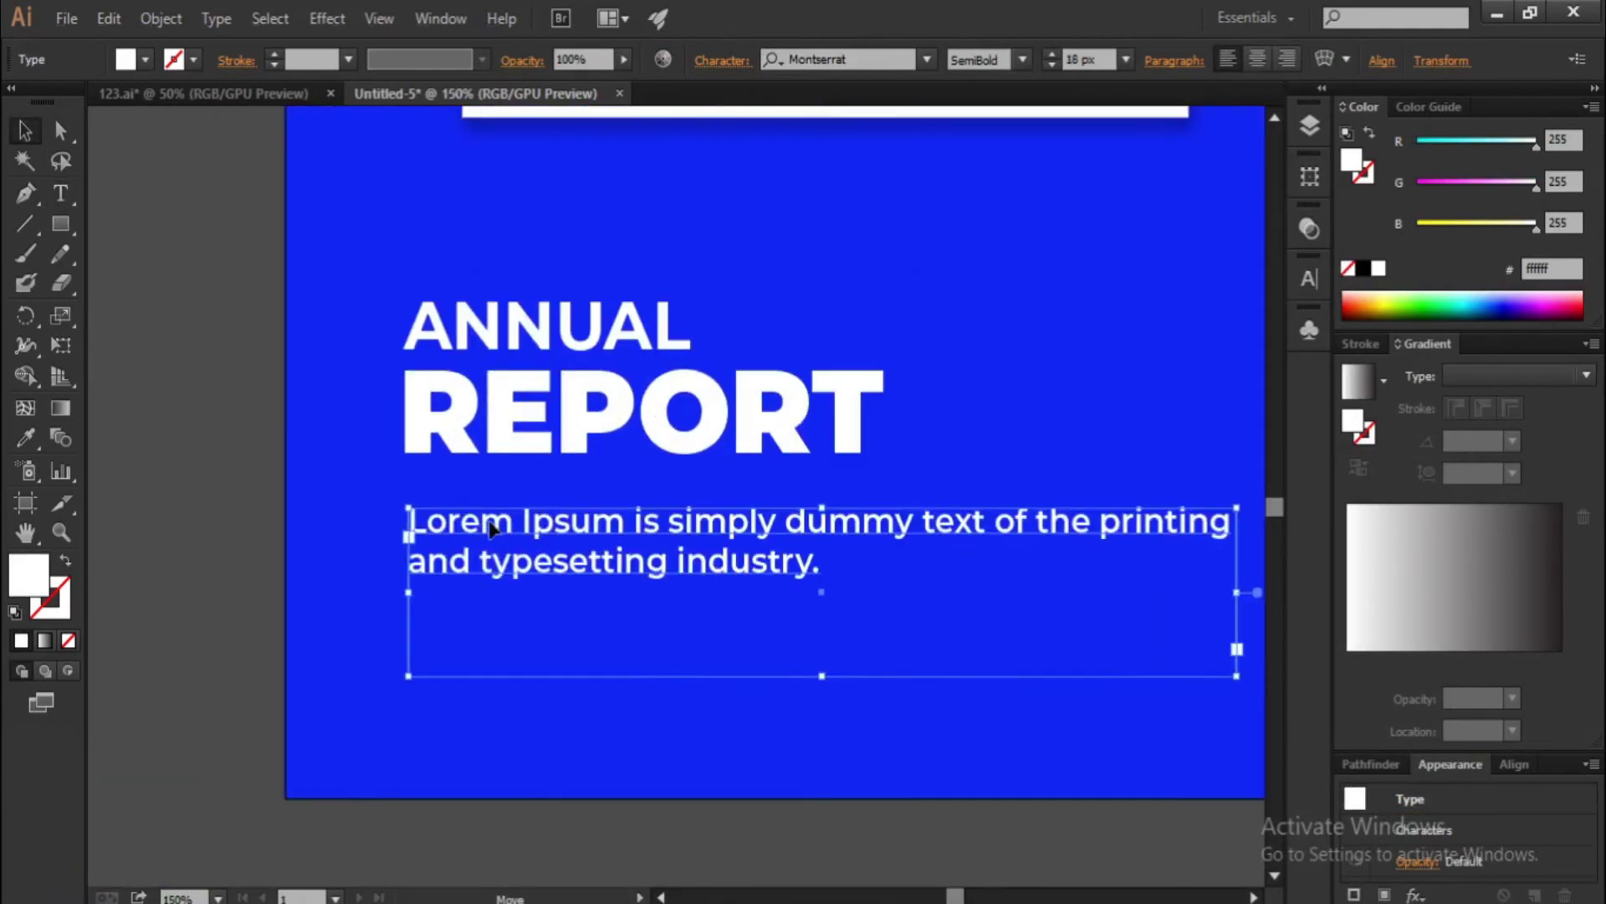
key("ctrl+minus")
key("ctrl+minus")
left_click(380, 641)
scroll(380, 634, "up", 5)
key("ctrl+plus")
key("t")
left_click(816, 398)
Type CREATIVE at the top right and place DESIGN as separate text just beneath it
left_click(1377, 268)
type("CREATIVE")
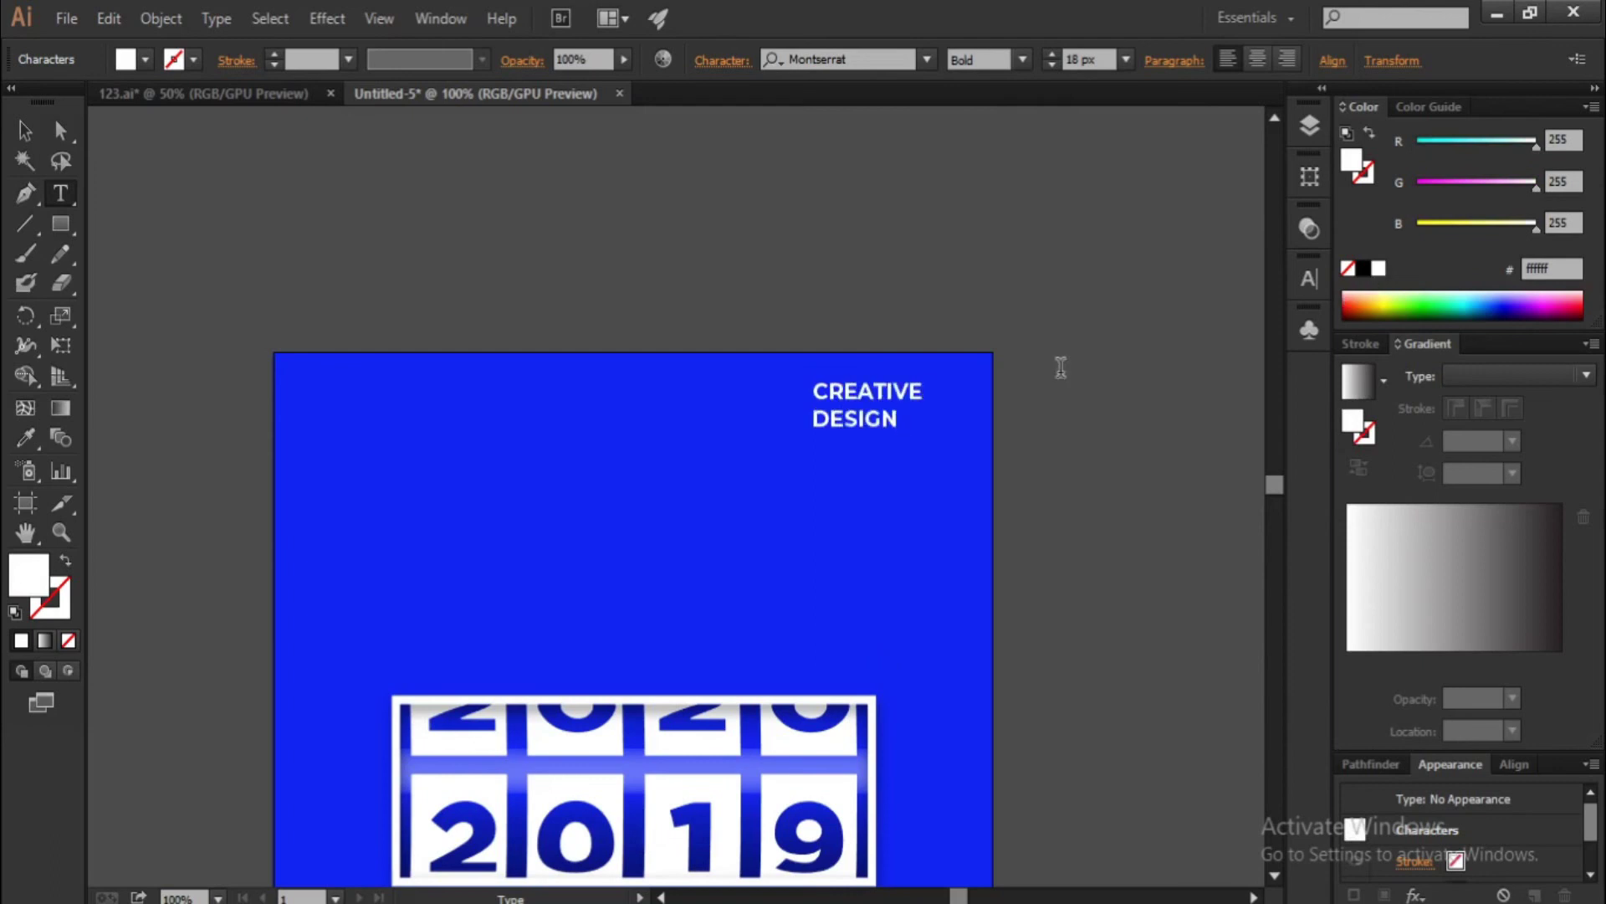
key("ctrl+z")
key("ctrl+plus")
key("ctrl+v")
left_click_drag(699, 502, 1061, 240)
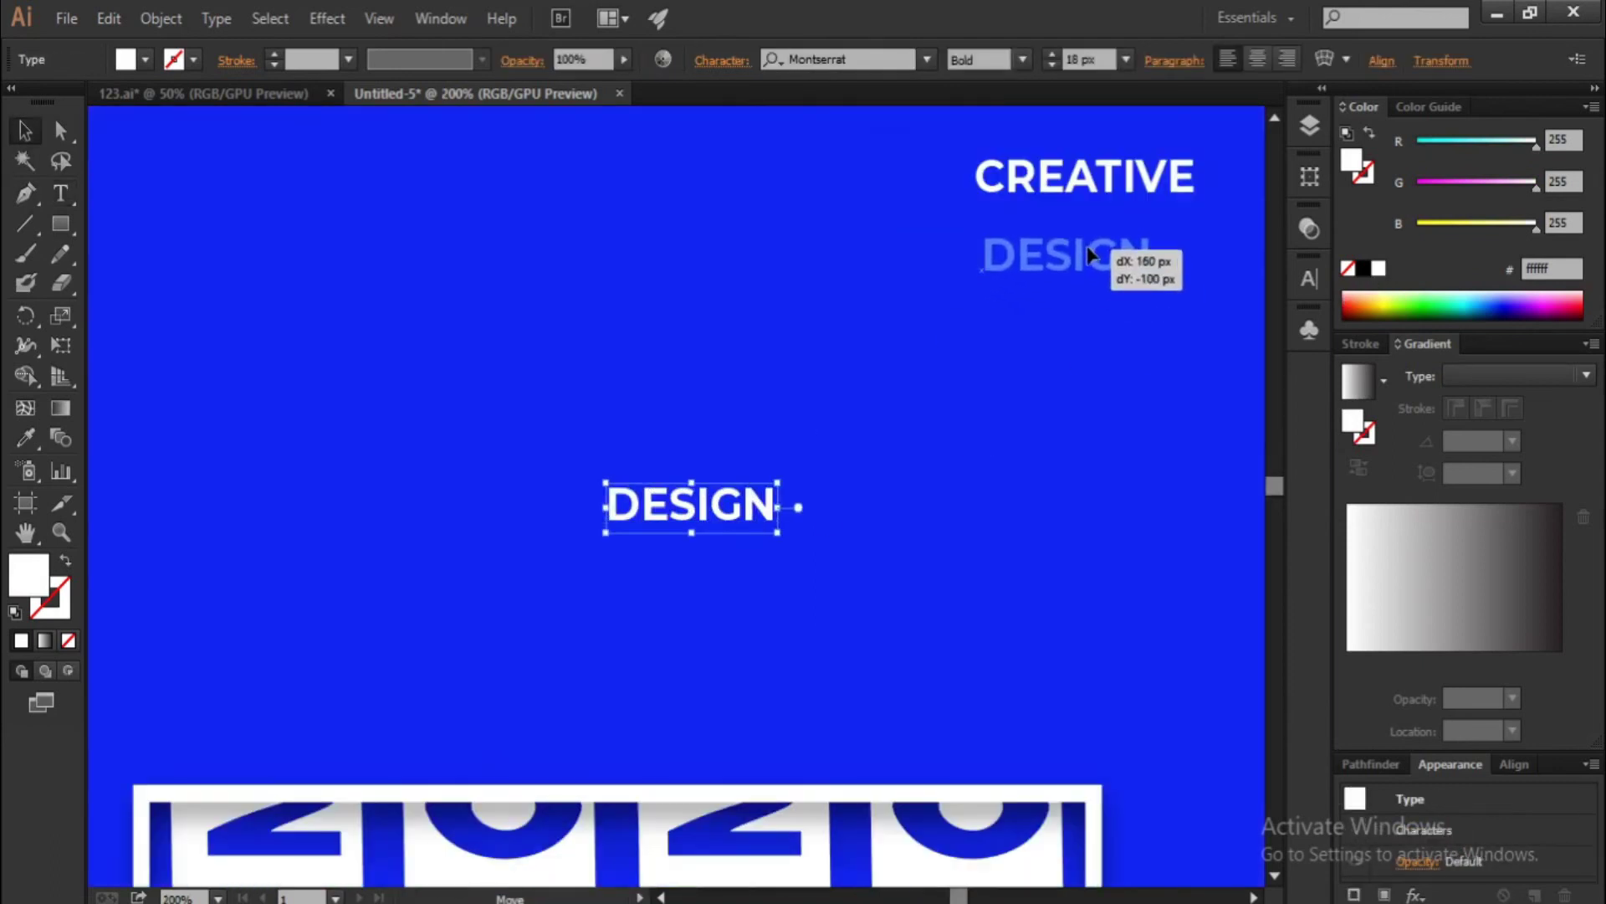
key("ctrl+plus")
key("ctrl+plus")
left_click_drag(698, 448, 698, 426)
Give CREATIVE a heavier weight and adjust DESIGN's font weight and letter spacing
left_click(782, 342)
left_click(1022, 59)
left_click(984, 525)
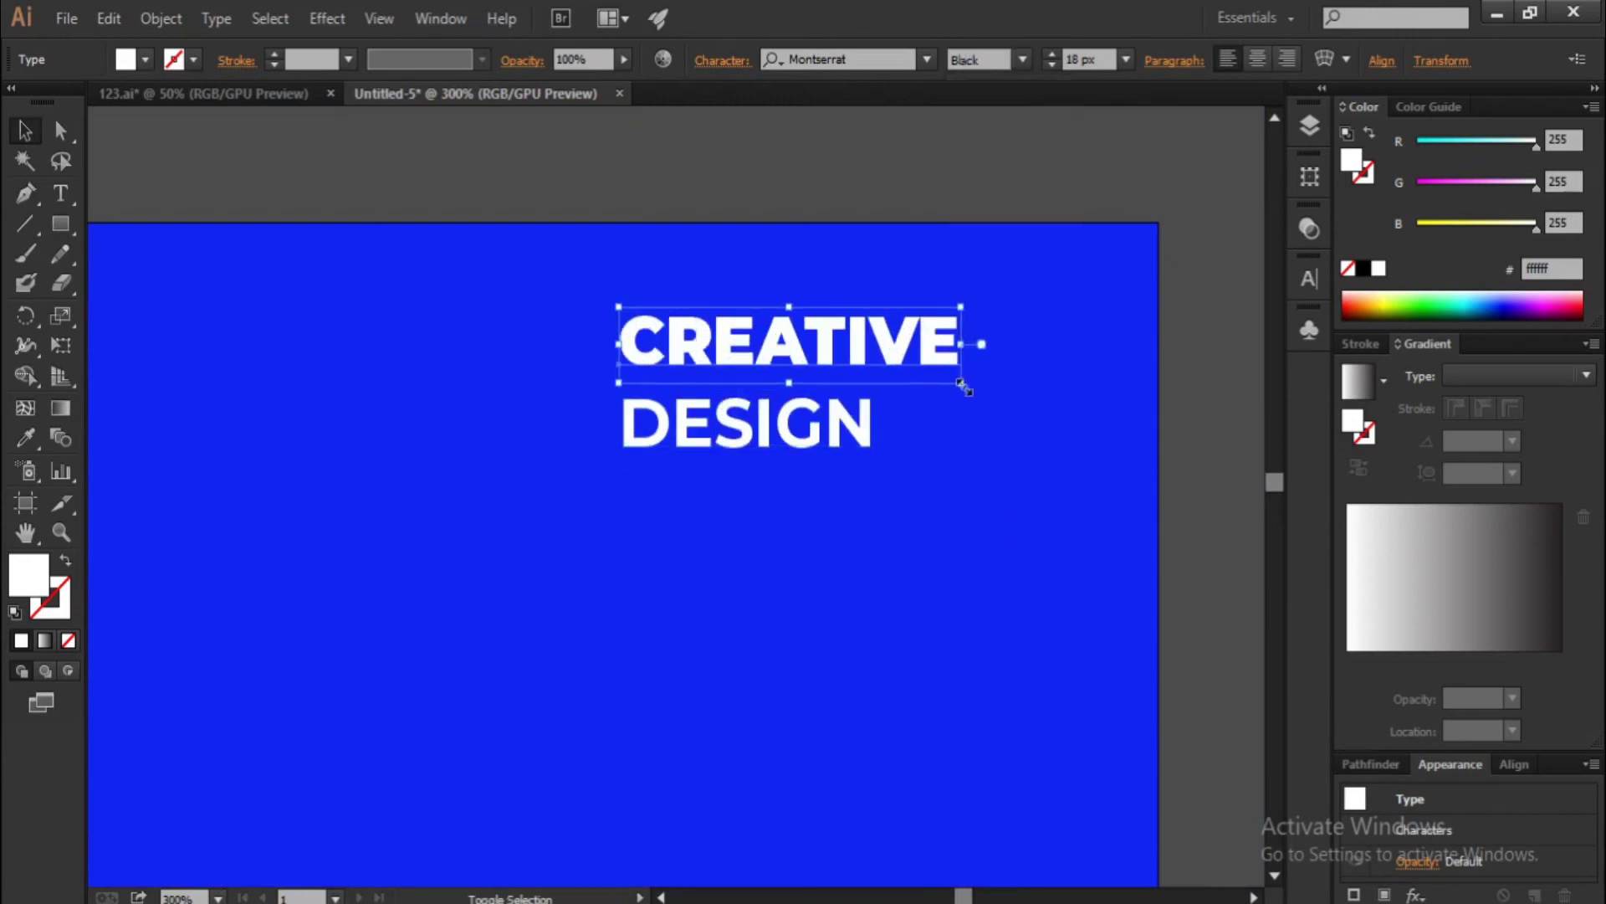
left_click(745, 427)
left_click(1023, 59)
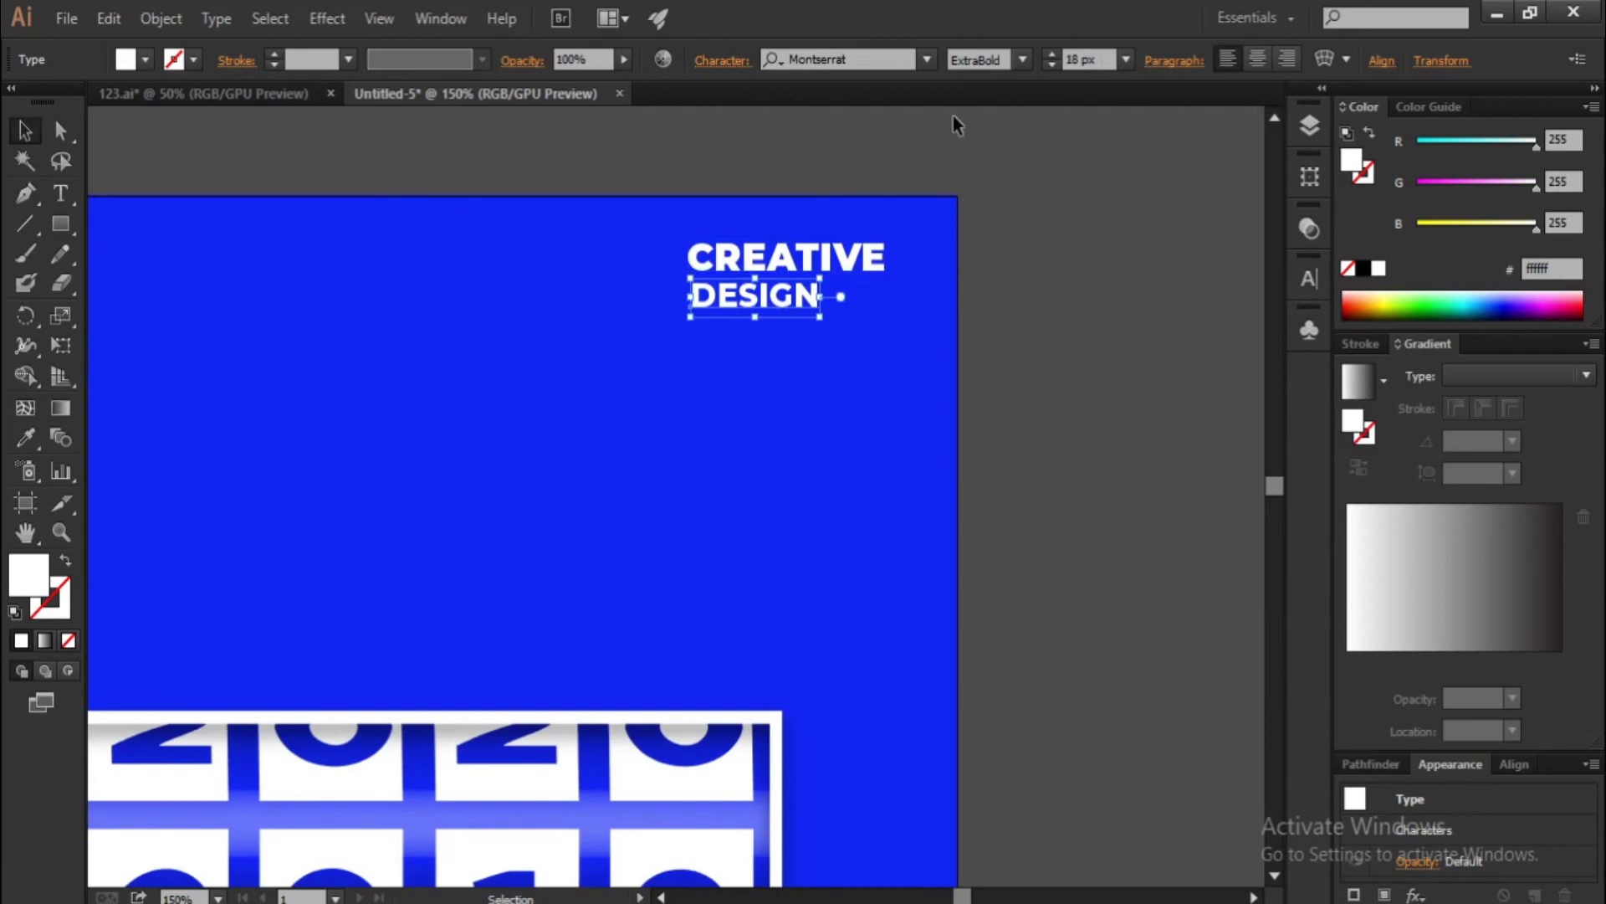
left_click(1269, 437)
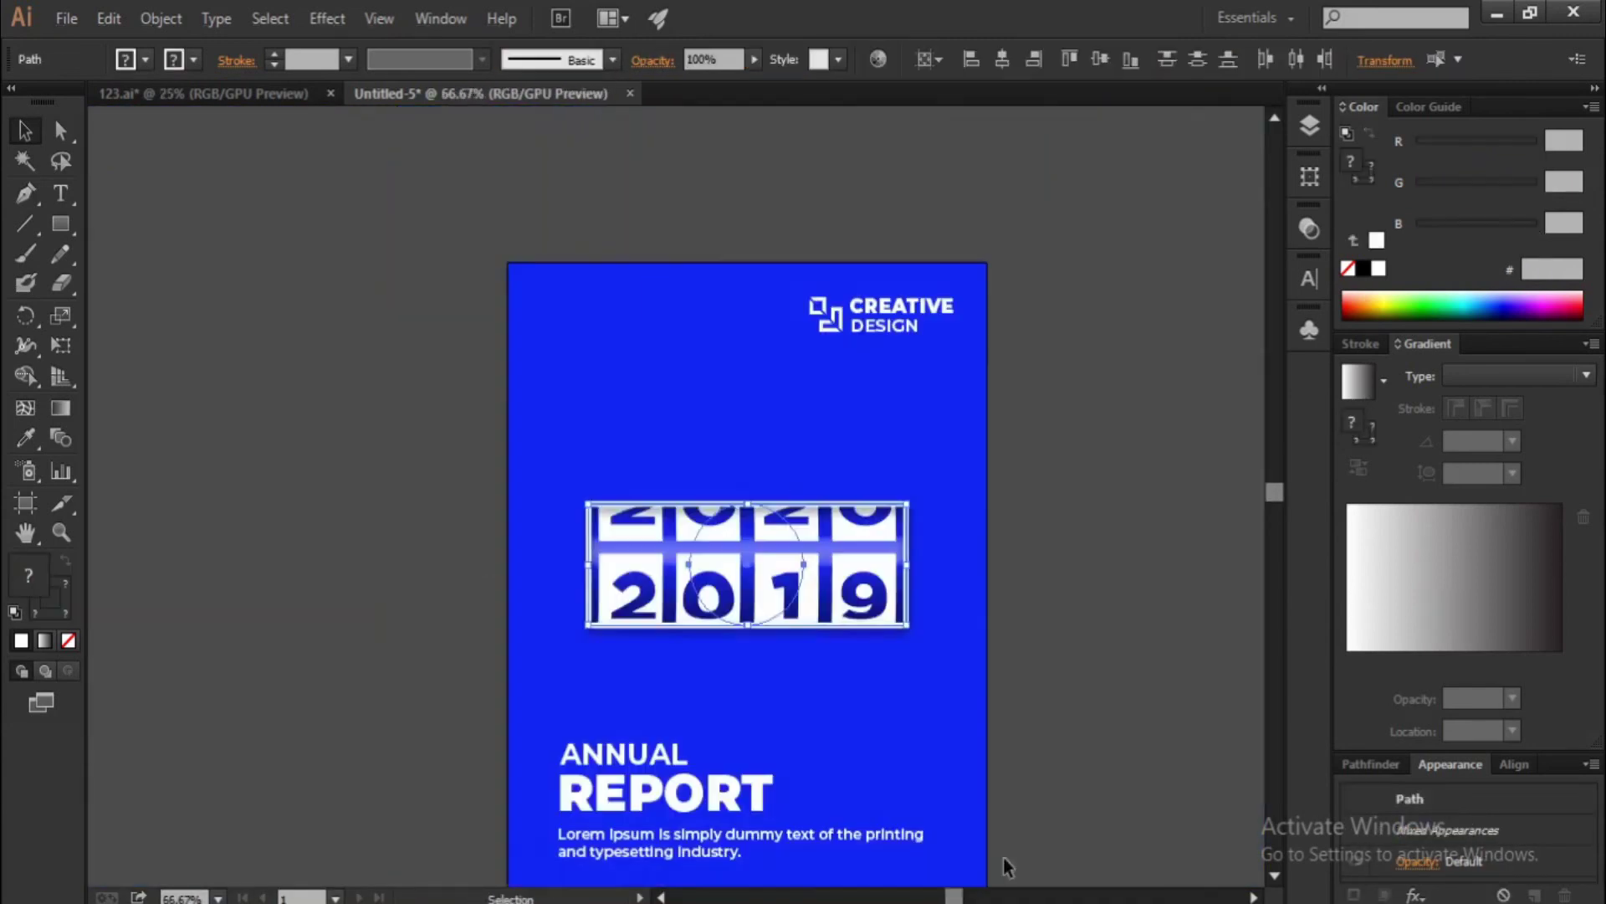
Expand the 2020/2019 counter tile's appearance, then expand its fill and stroke into shapes
left_click(1021, 604)
left_click_drag(566, 456, 946, 711)
left_click(163, 20)
left_click(246, 310)
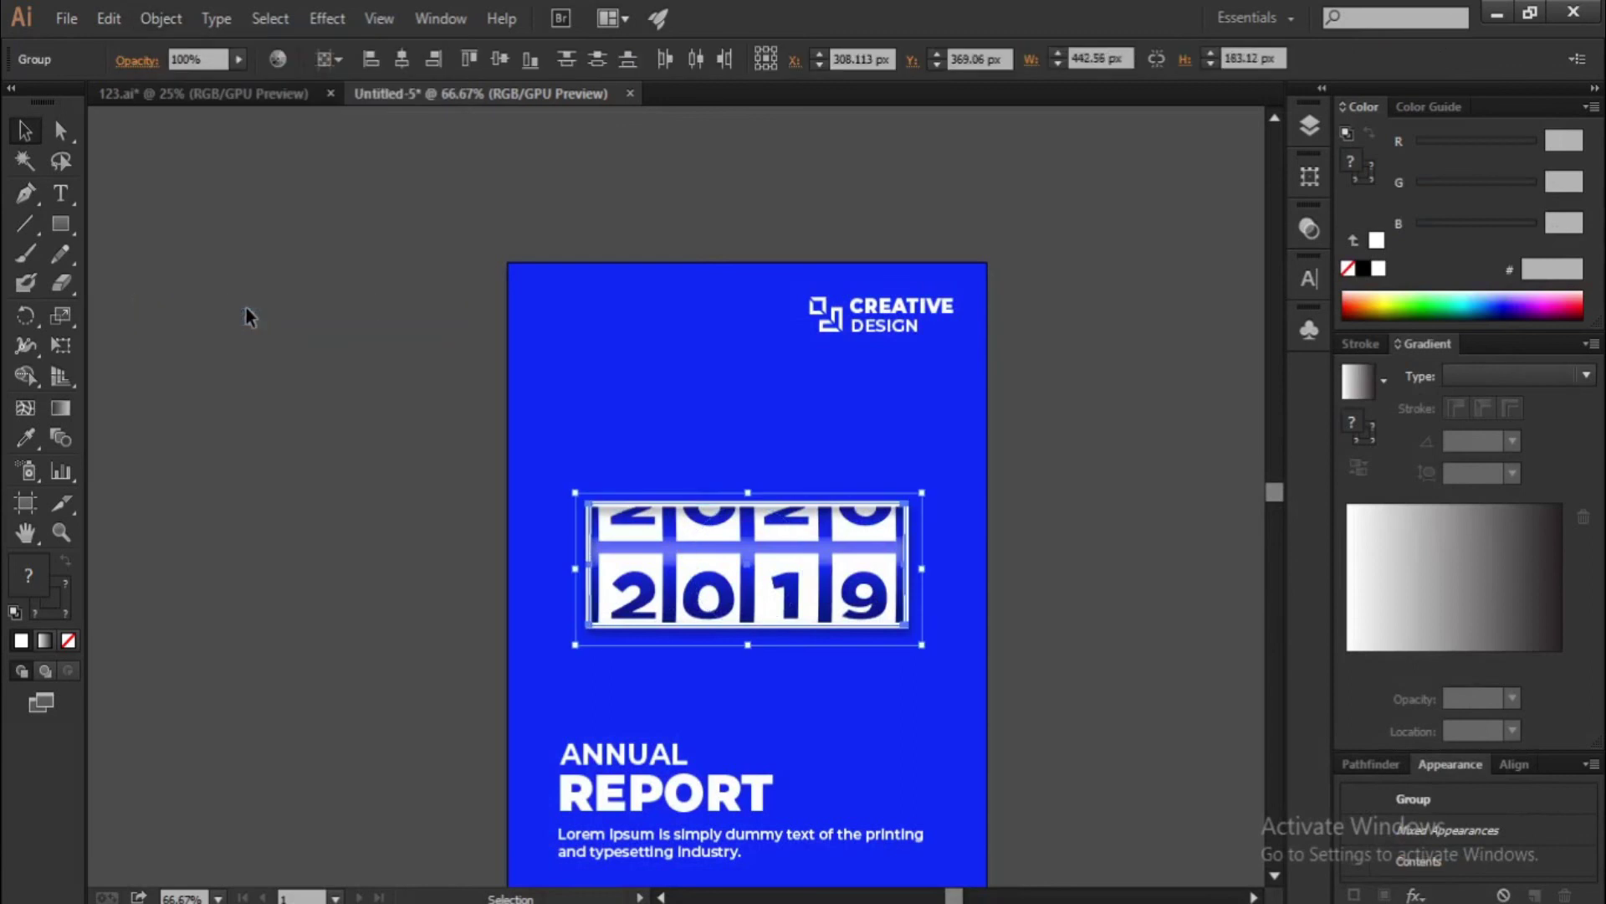
left_click(163, 18)
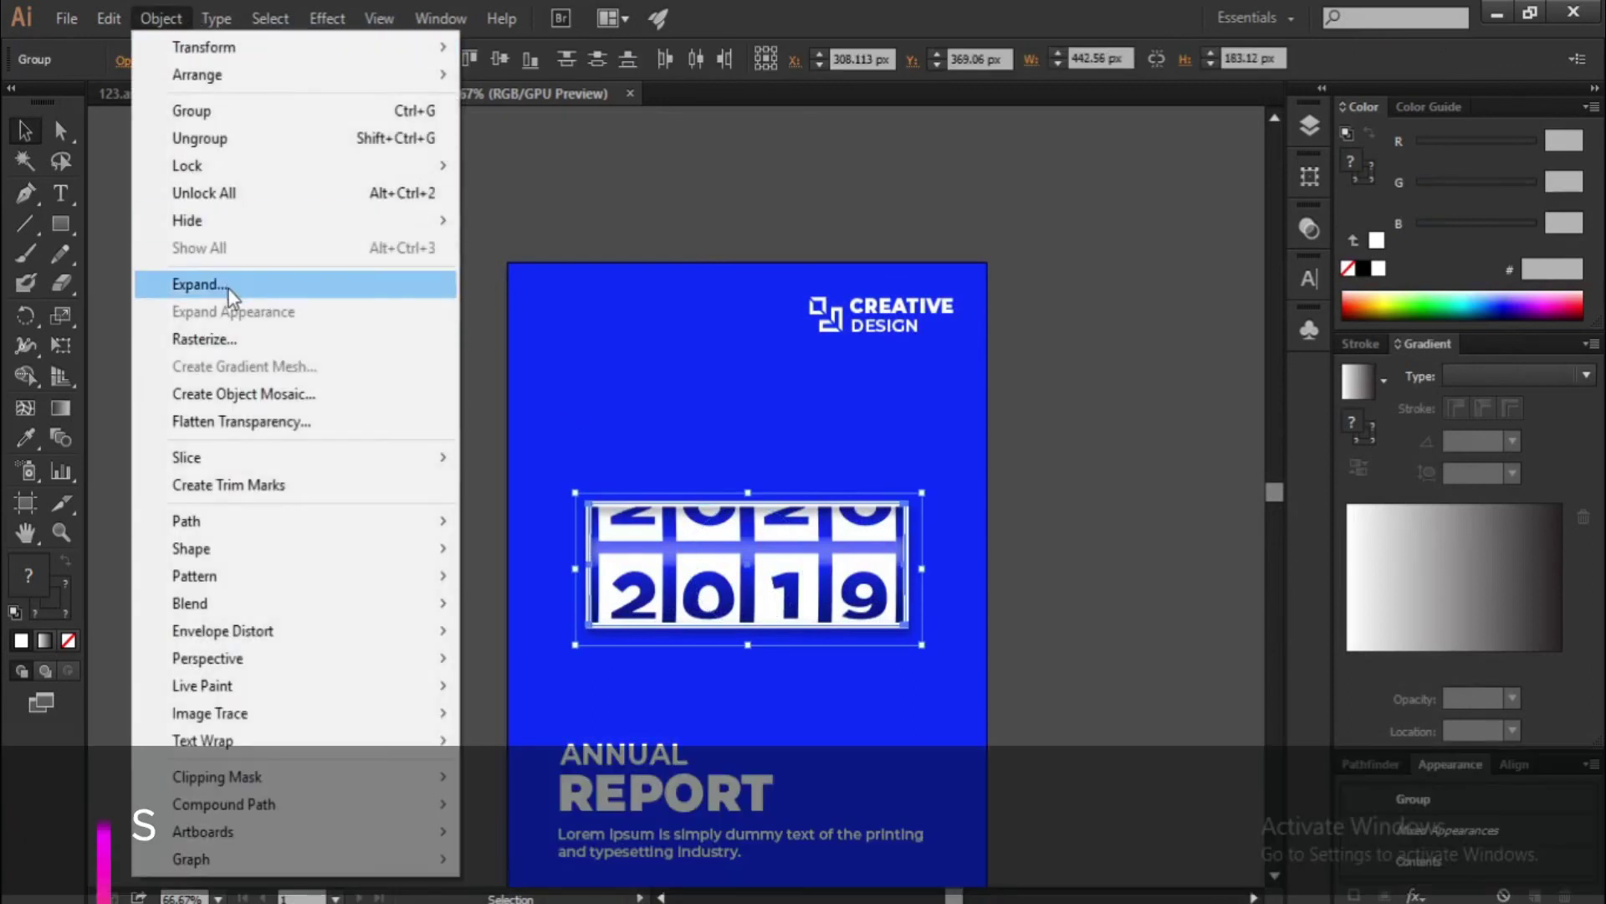
left_click(229, 290)
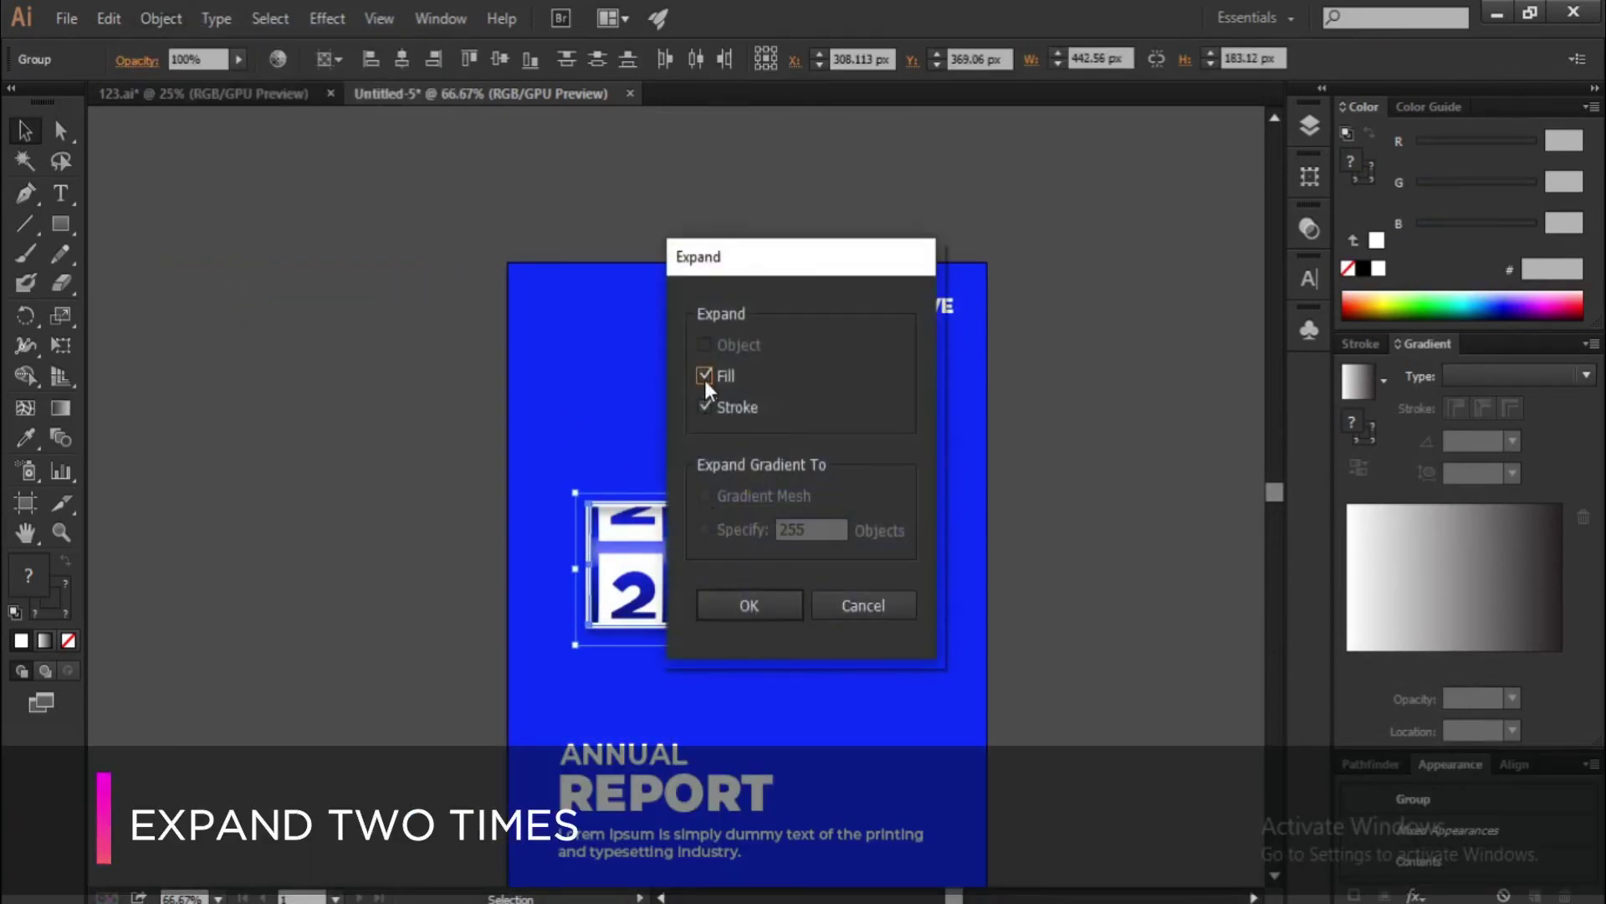
left_click(748, 604)
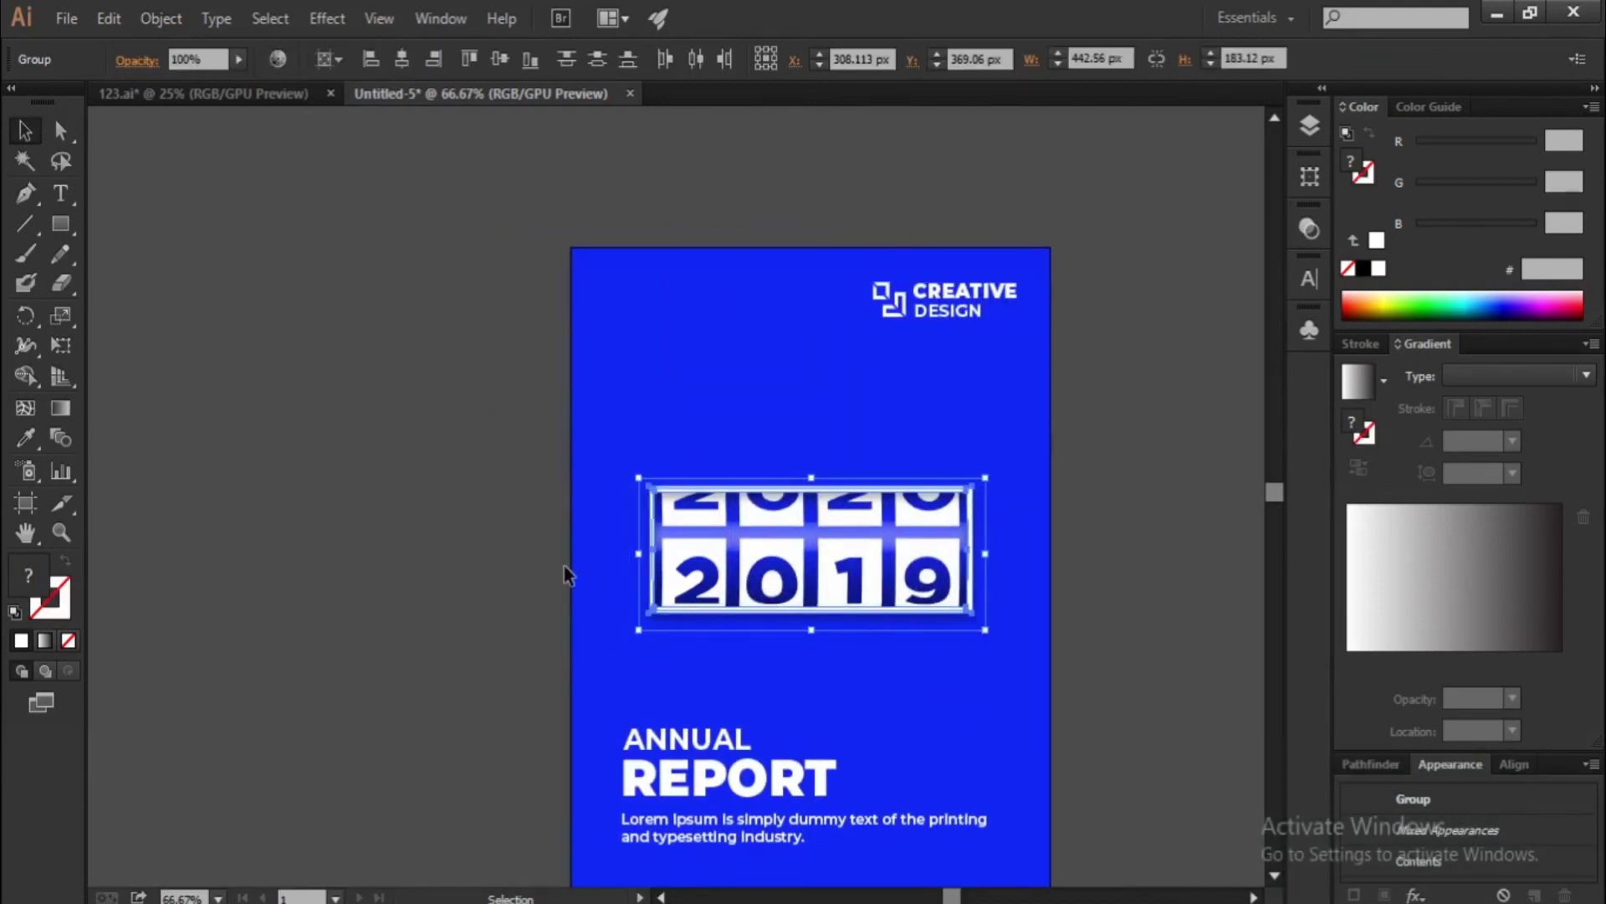
Reselect the expanded tile, then deselect it and bring the whole cover into view
left_click(567, 576)
mouse_move(596, 438)
left_mouse_down()
mouse_move(1012, 676)
mouse_move(979, 628)
left_mouse_up()
left_click(1118, 681)
left_click_drag(1119, 681, 1109, 639)
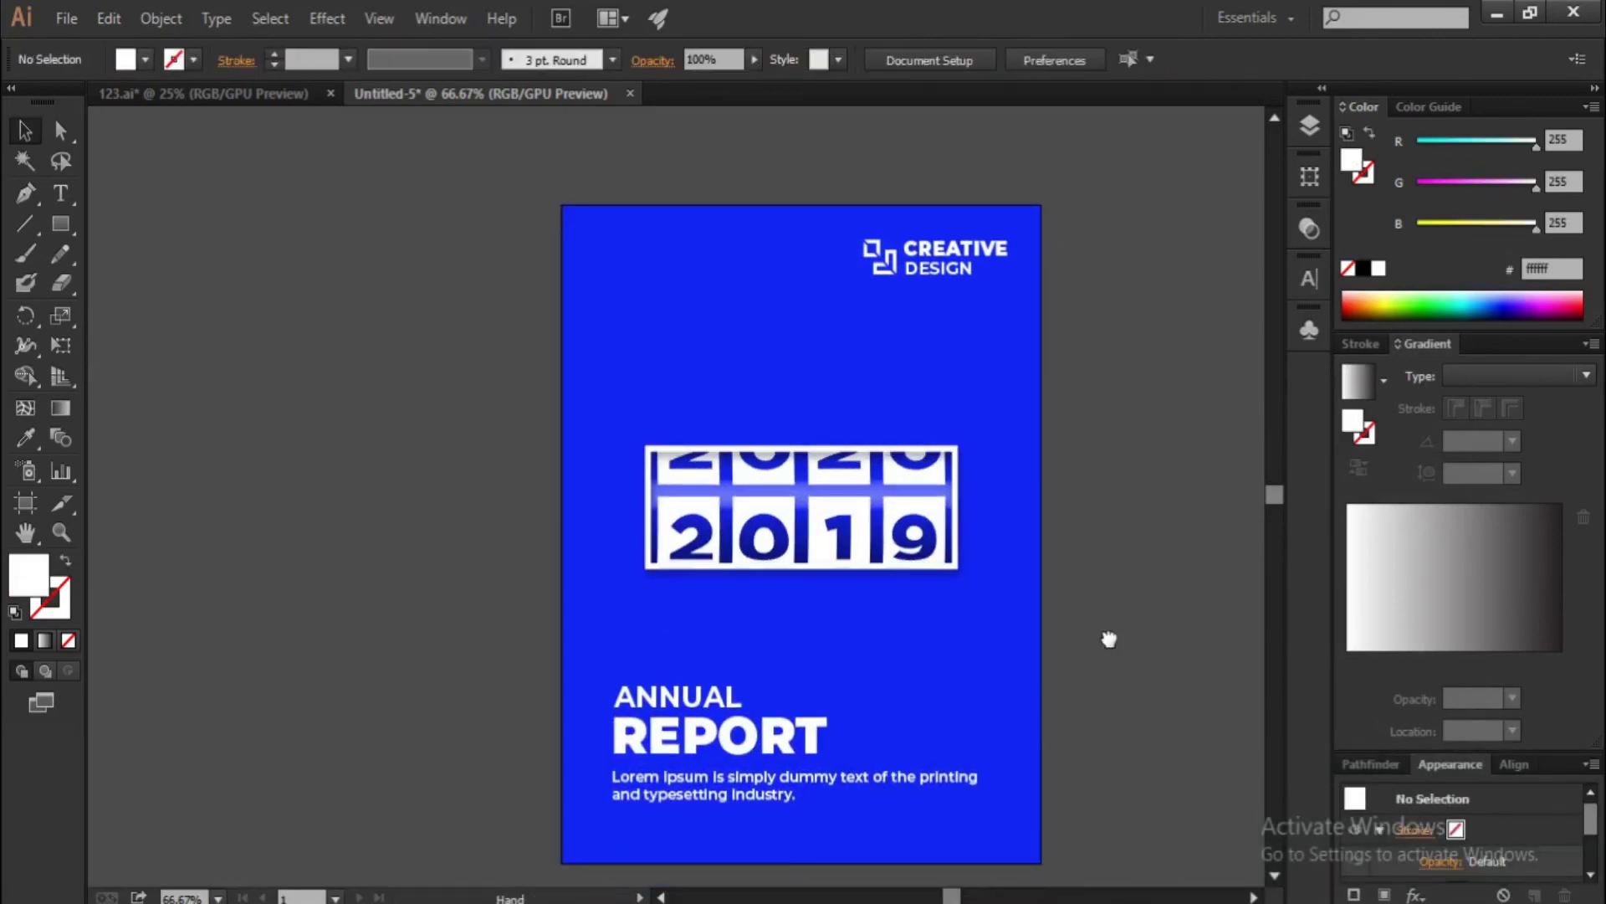